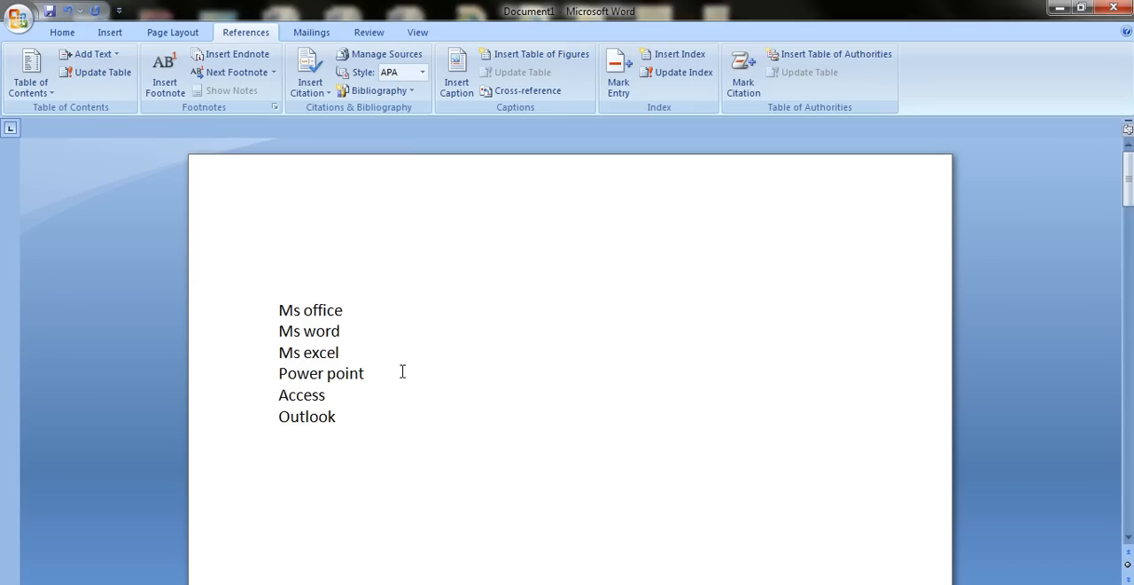
# Look through the document's pages to review the Ms office, Web designing and Desktop publishing lists.
pyautogui.scroll(-4, 403, 371)
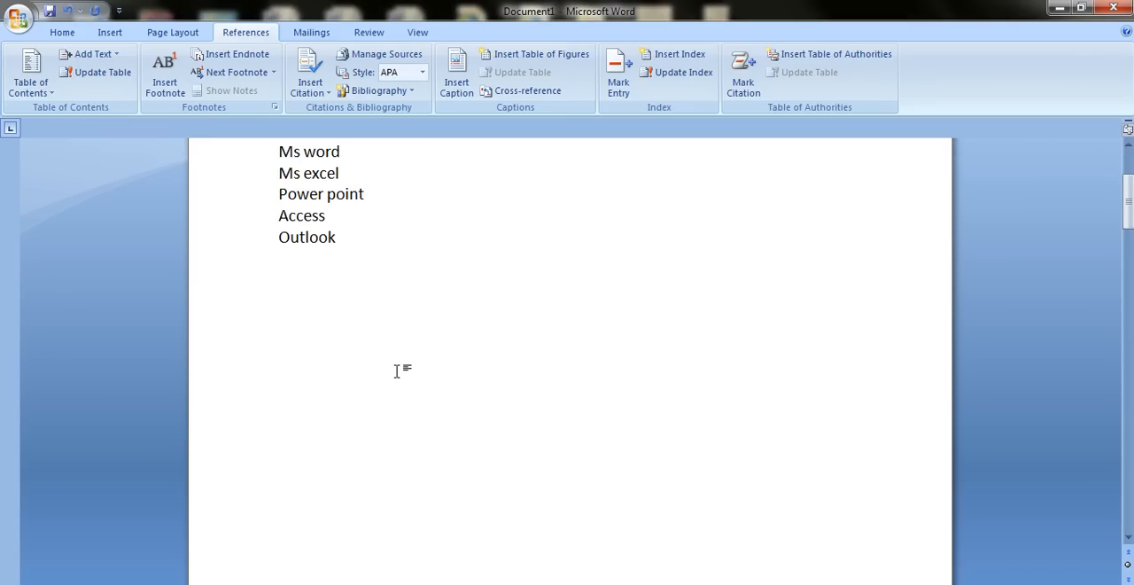
pyautogui.scroll(3, 396, 371)
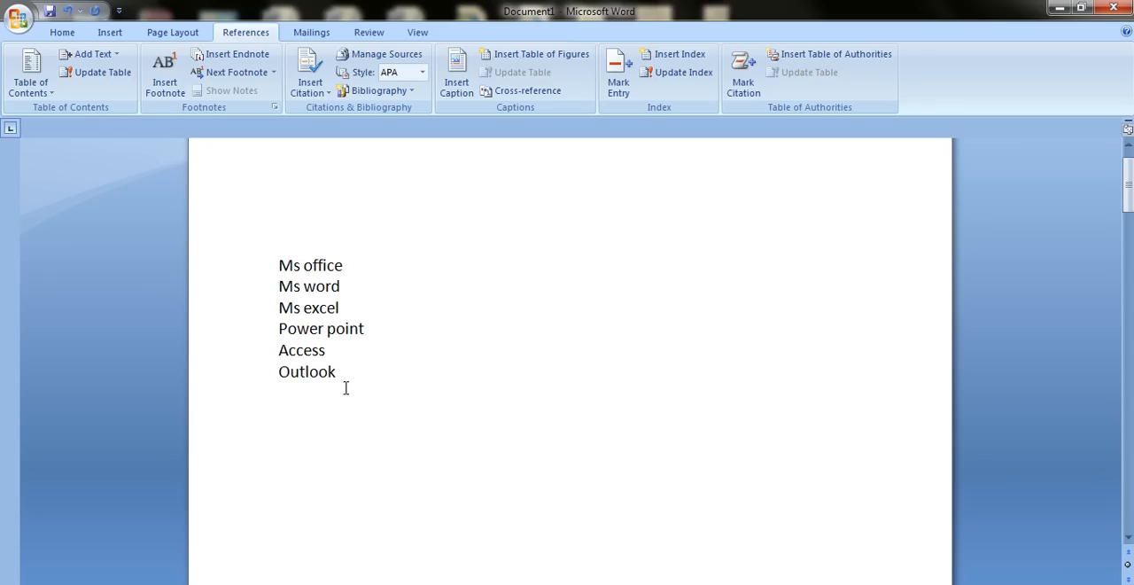
pyautogui.scroll(-15, 345, 387)
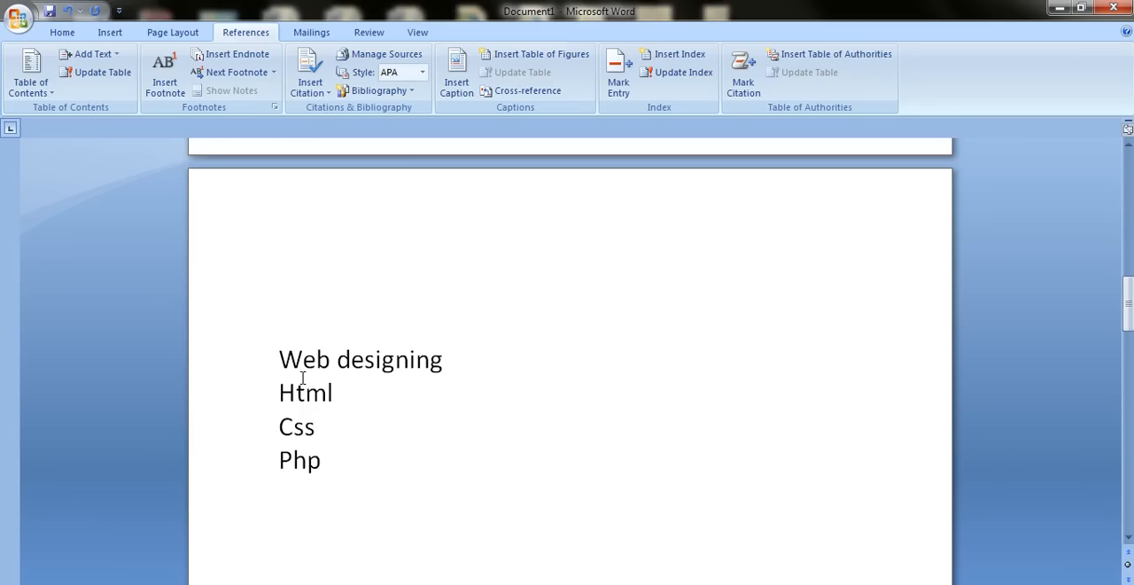
pyautogui.scroll(-15, 483, 386)
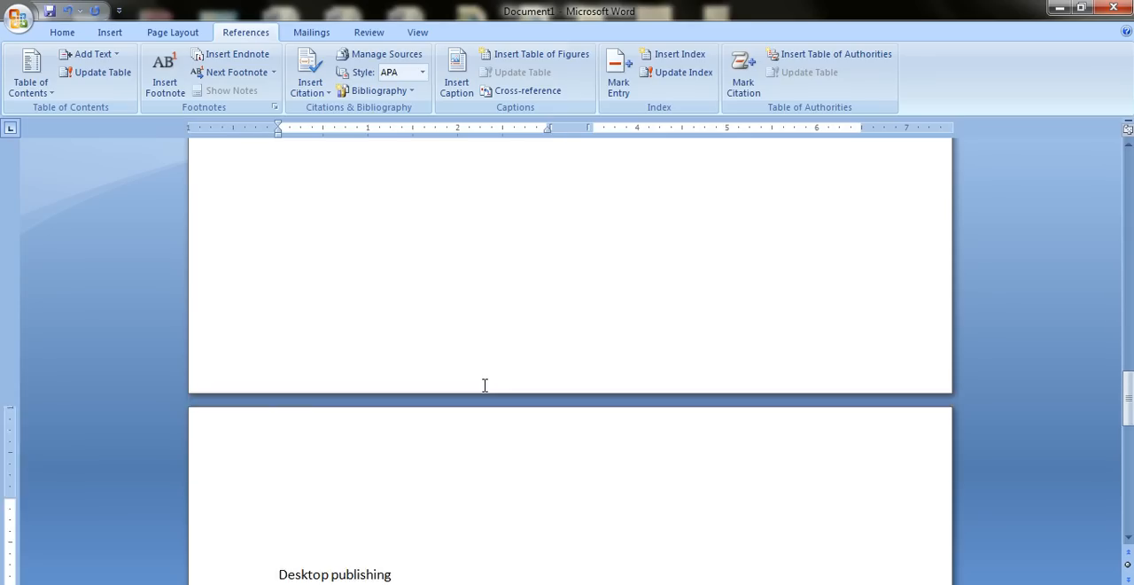
pyautogui.scroll(15, 430, 433)
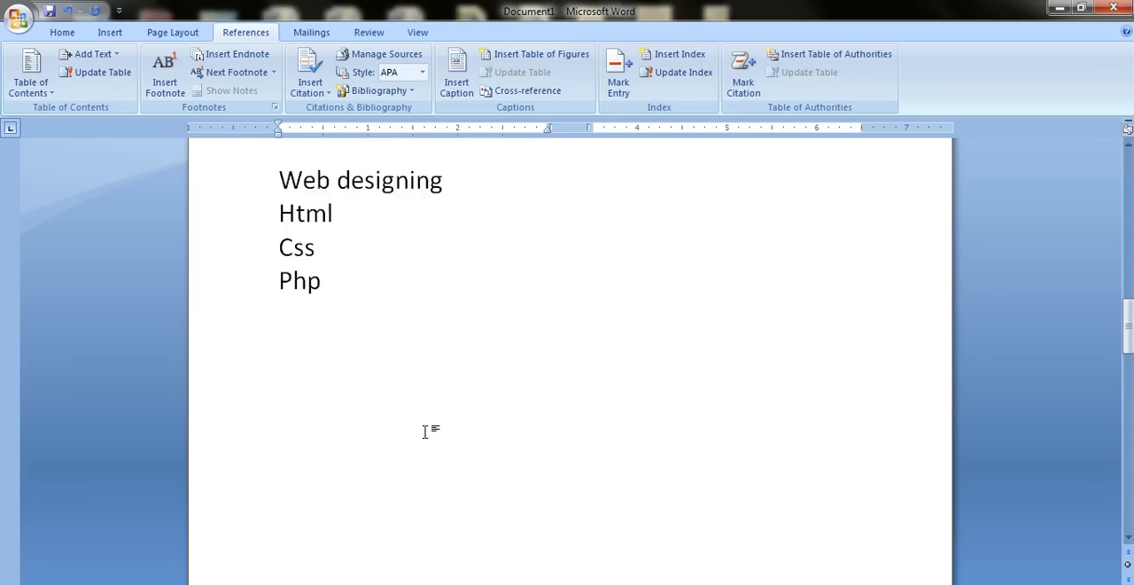
pyautogui.scroll(12, 428, 431)
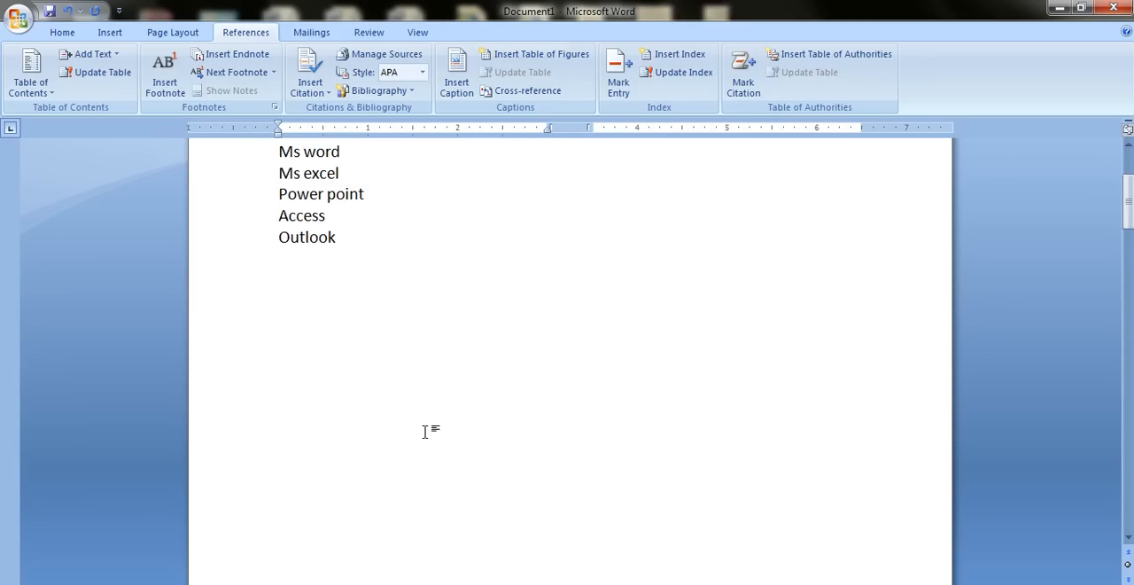
pyautogui.scroll(1, 424, 431)
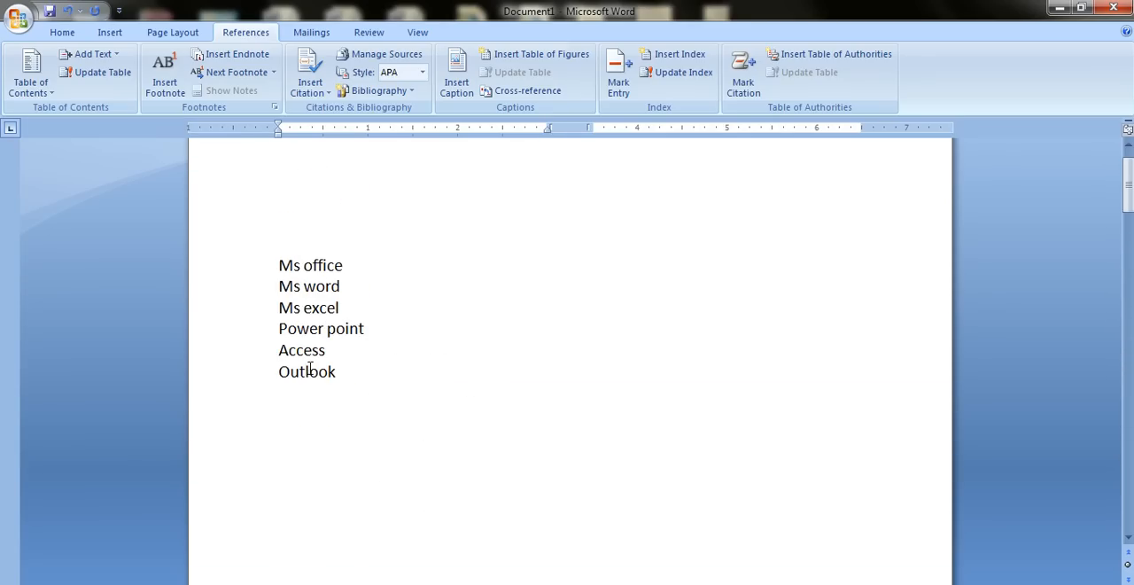
pyautogui.scroll(1, 310, 370)
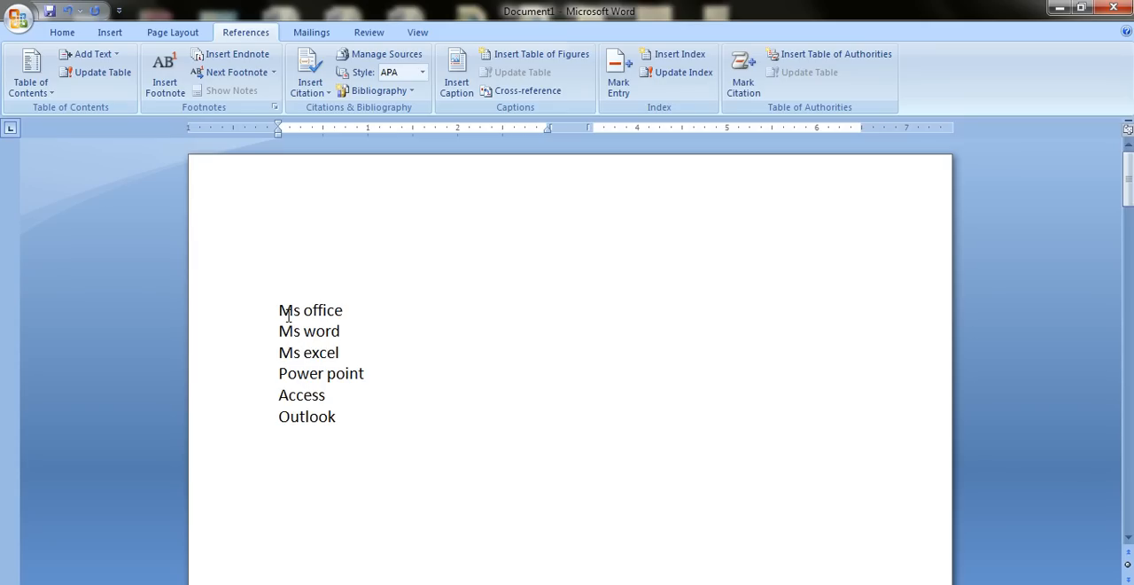
# Apply the Heading 1 style to the "Ms office" line on the first page.
pyautogui.moveTo(286, 317); pyautogui.dragTo(342, 313)
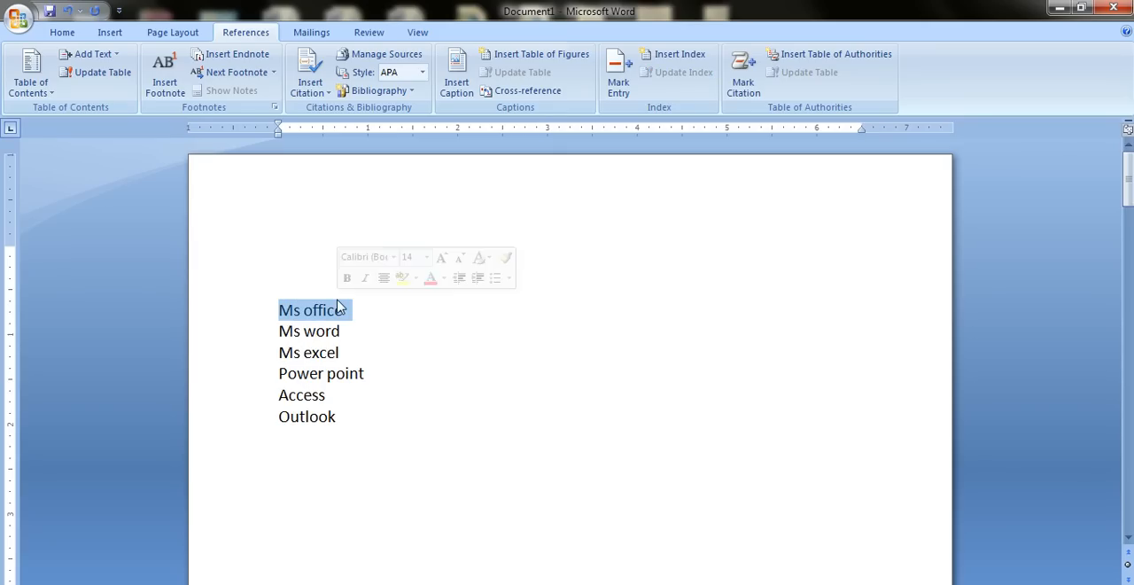
pyautogui.click(62, 33)
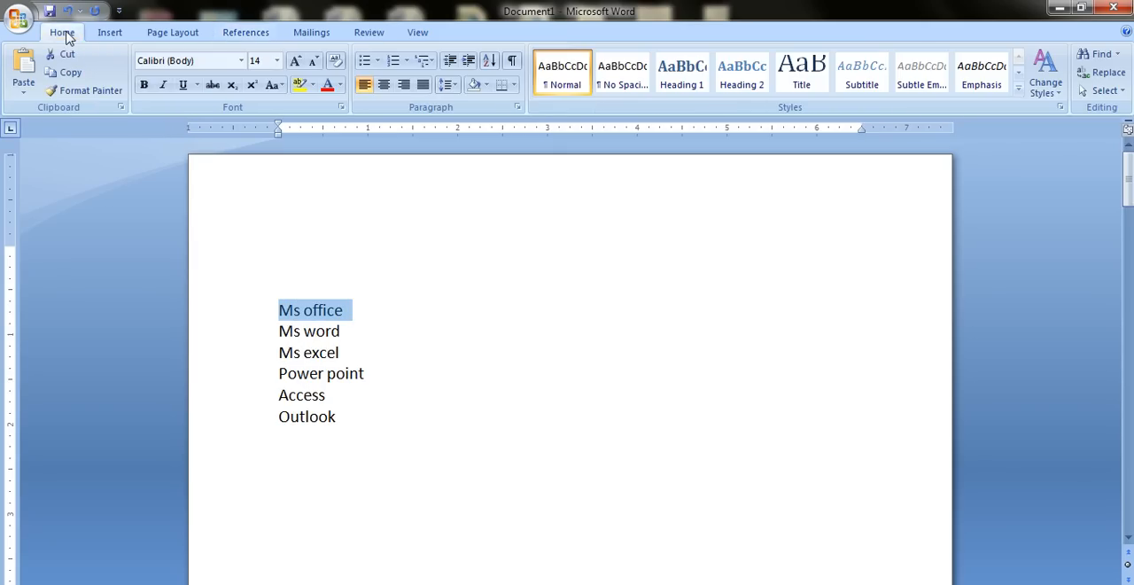
pyautogui.click(690, 87)
pyautogui.click(476, 413)
# Apply the Heading 1 style to the "Web designing" line on the second page.
pyautogui.scroll(-2, 476, 413)
pyautogui.scroll(-15, 475, 414)
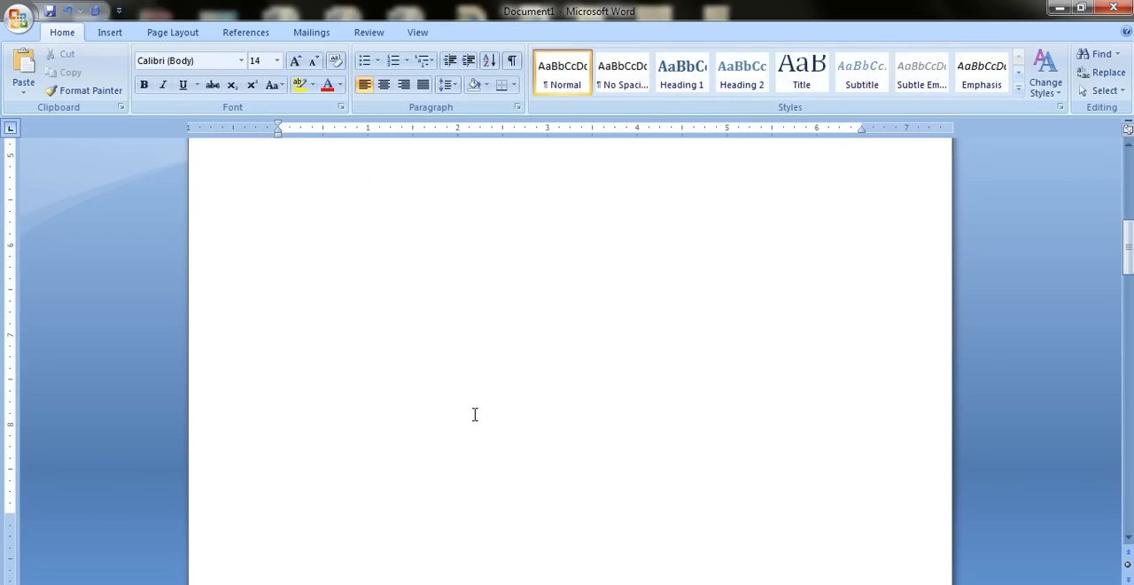
pyautogui.moveTo(453, 378); pyautogui.dragTo(280, 360)
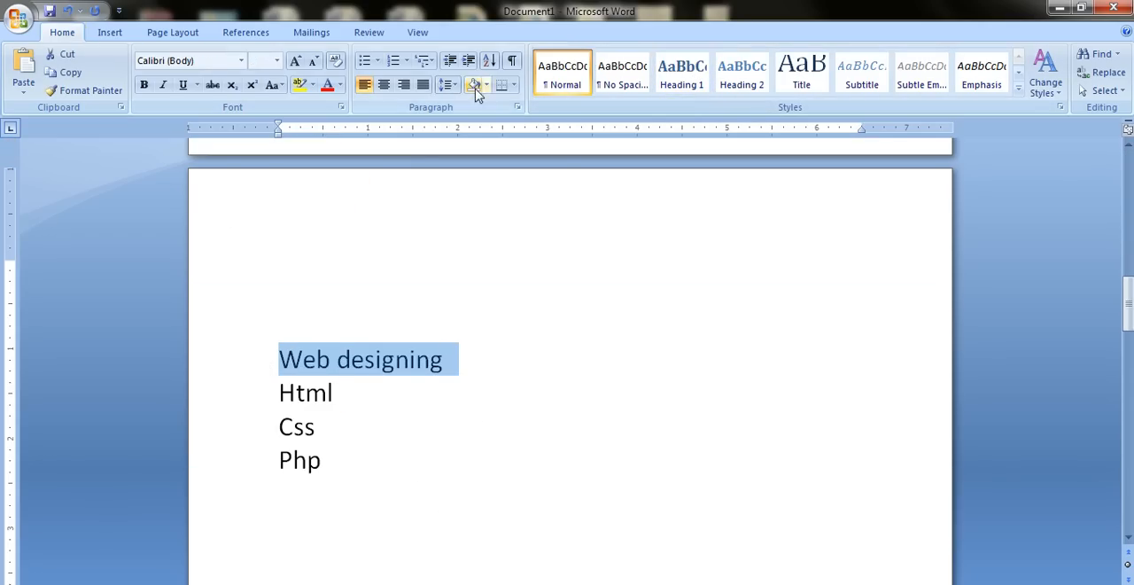
pyautogui.click(682, 75)
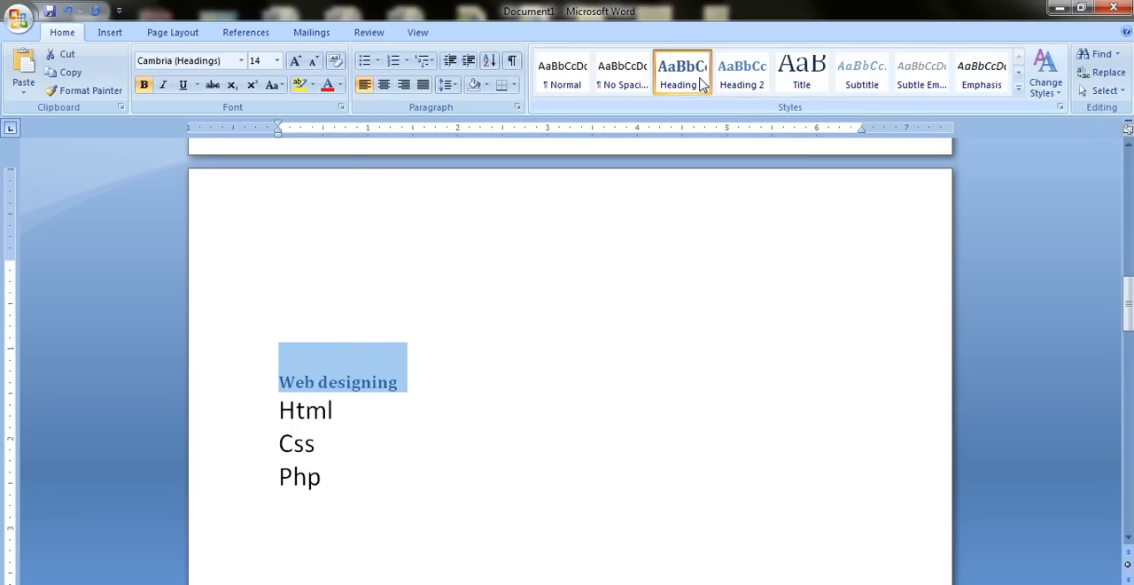
# Apply the Heading 1 style to the "Desktop publishing" line on the third page.
pyautogui.scroll(-10, 524, 233)
pyautogui.scroll(-8, 490, 297)
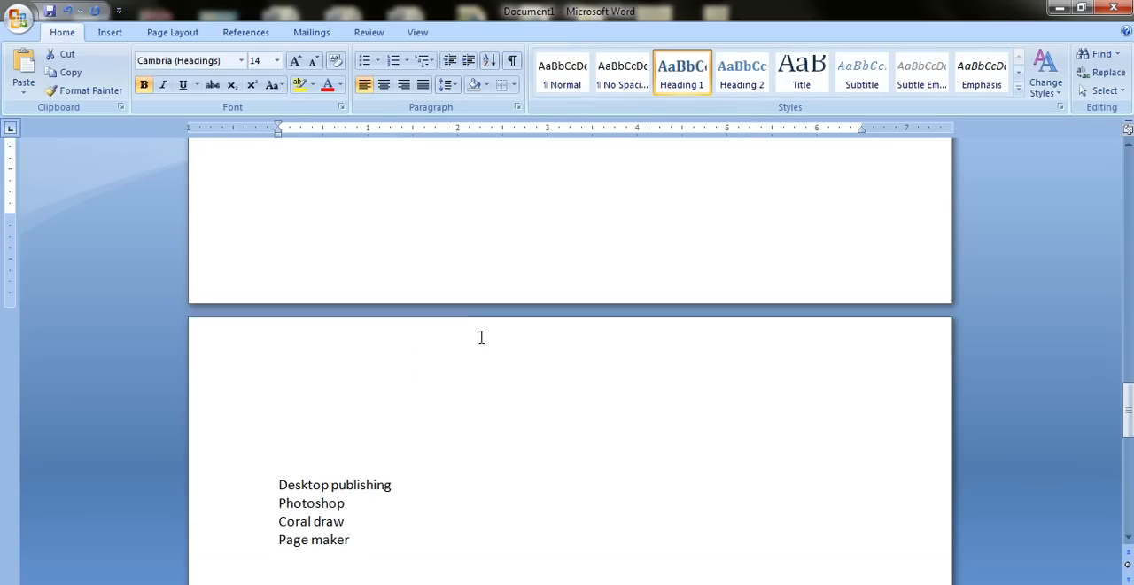
pyautogui.moveTo(405, 268); pyautogui.dragTo(322, 267)
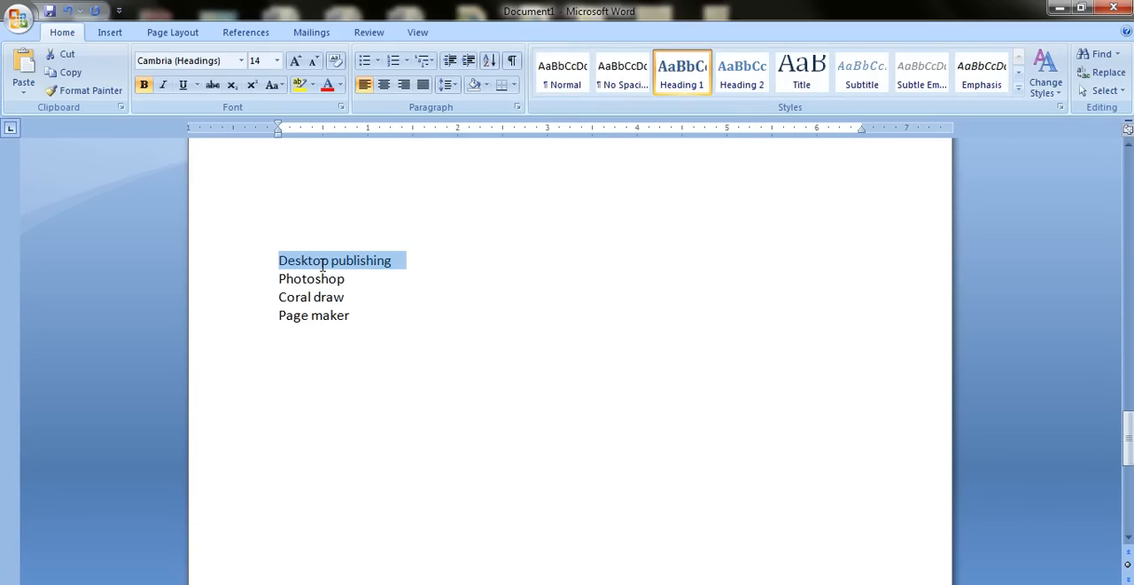
pyautogui.click(684, 92)
pyautogui.click(590, 329)
# Assign table of contents Level 2 to the lines from "Ms word" to "Outlook" under the Ms office heading.
pyautogui.scroll(15, 573, 421)
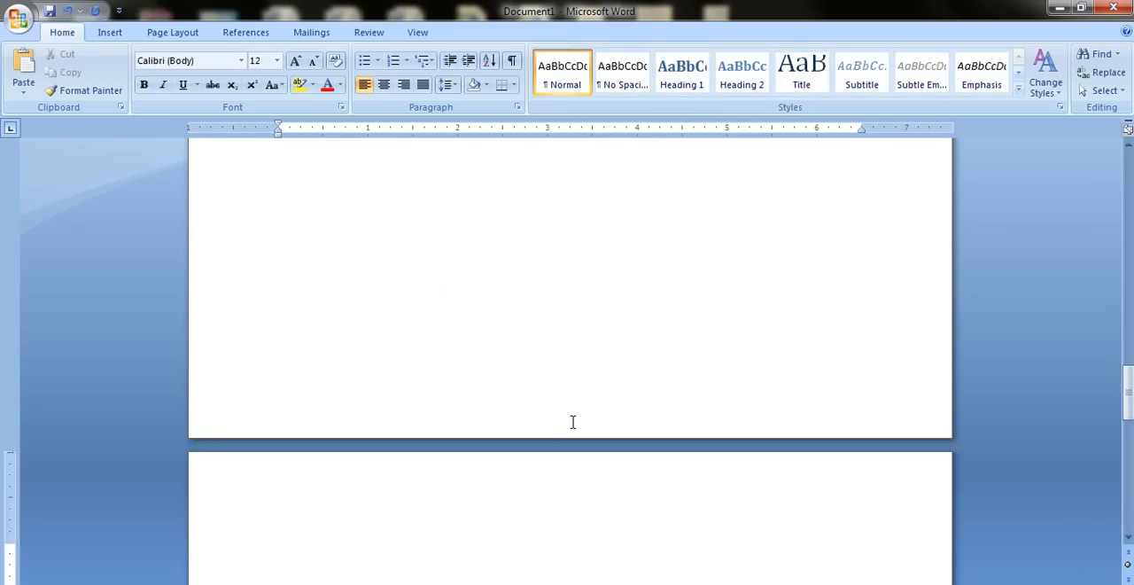
pyautogui.scroll(5, 573, 422)
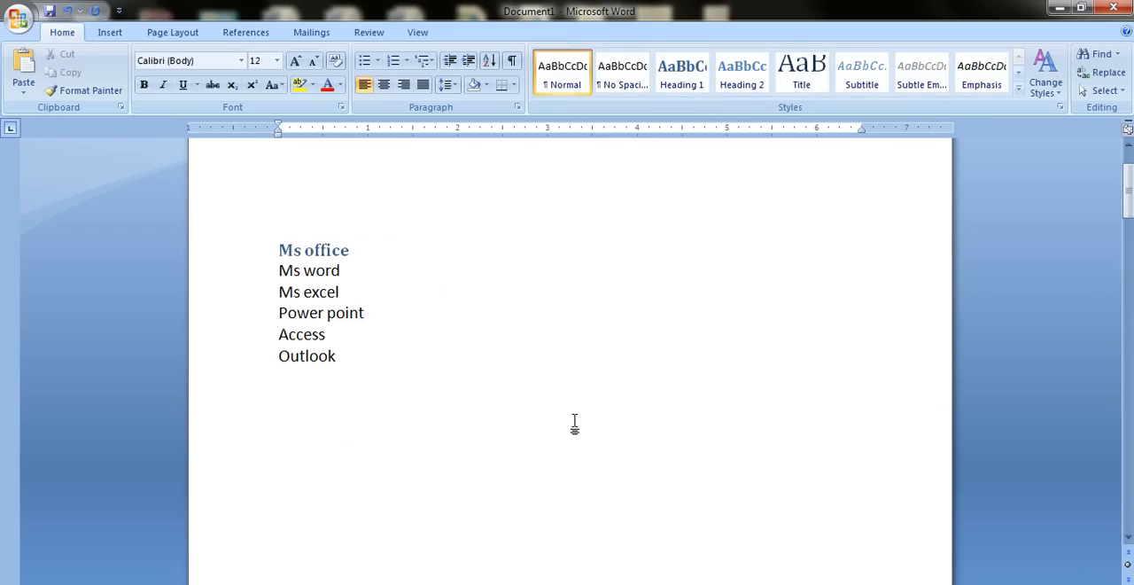
pyautogui.scroll(-3, 527, 450)
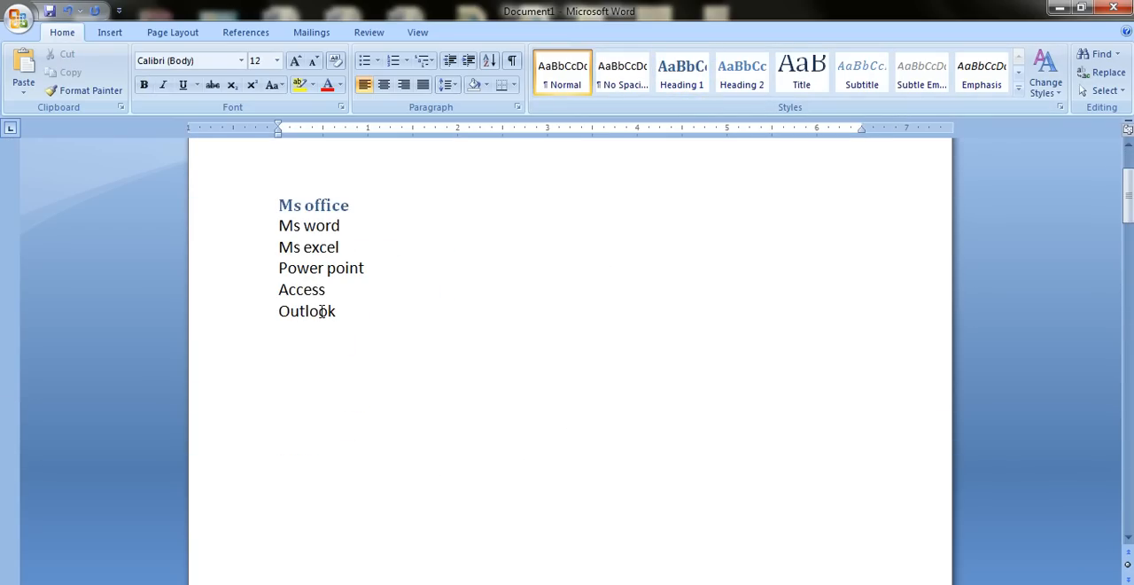
pyautogui.click(260, 32)
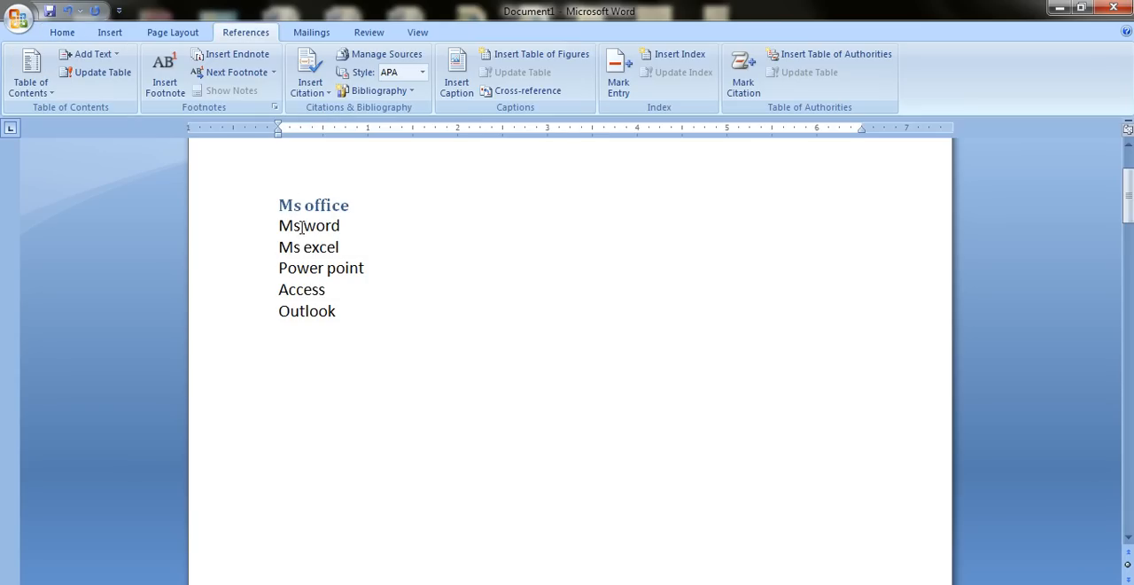
pyautogui.moveTo(289, 236); pyautogui.dragTo(380, 311)
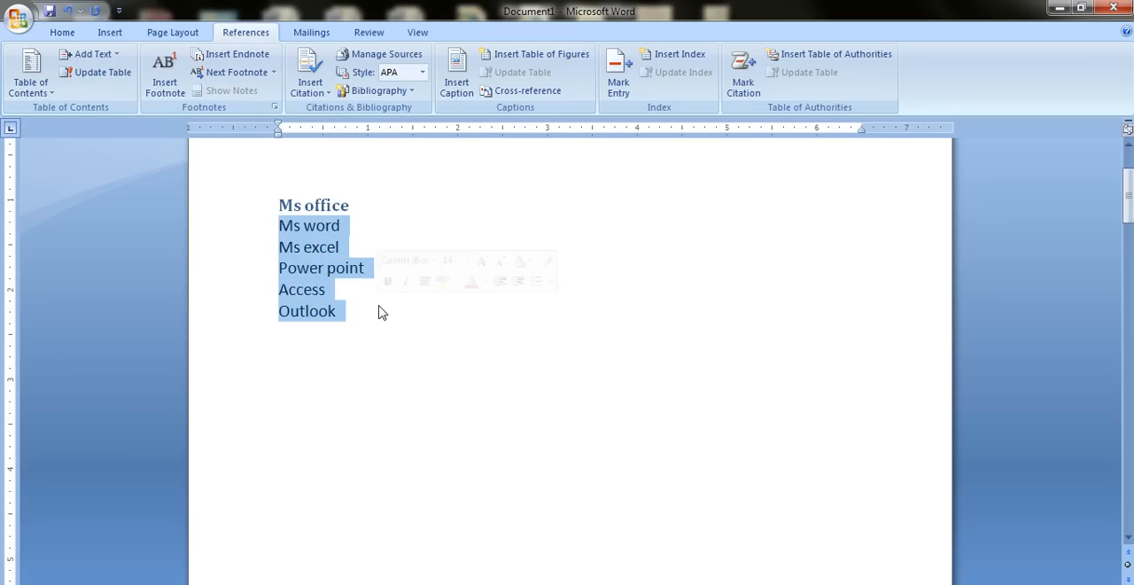
pyautogui.click(106, 56)
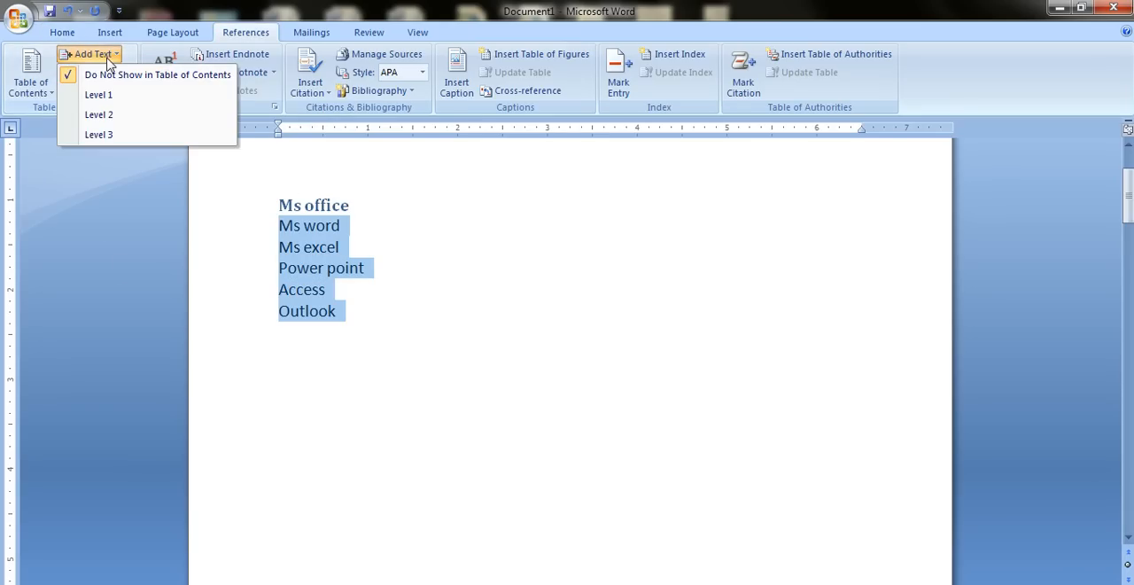
pyautogui.click(131, 119)
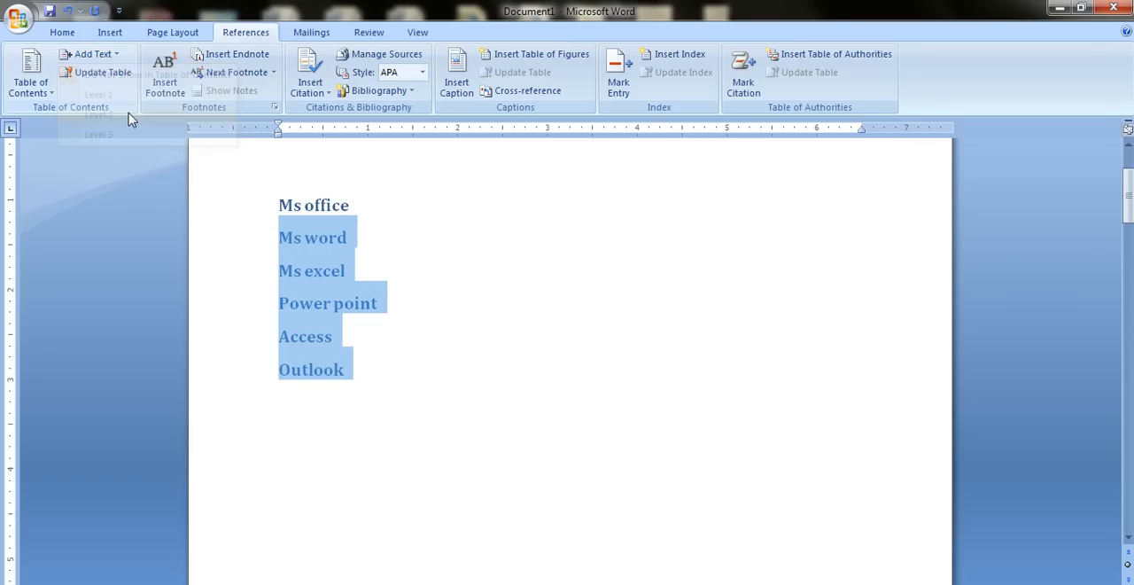
pyautogui.click(462, 262)
# Assign table of contents Level 2 to the Html, Css and Php lines under the Web designing heading.
pyautogui.scroll(-15, 465, 262)
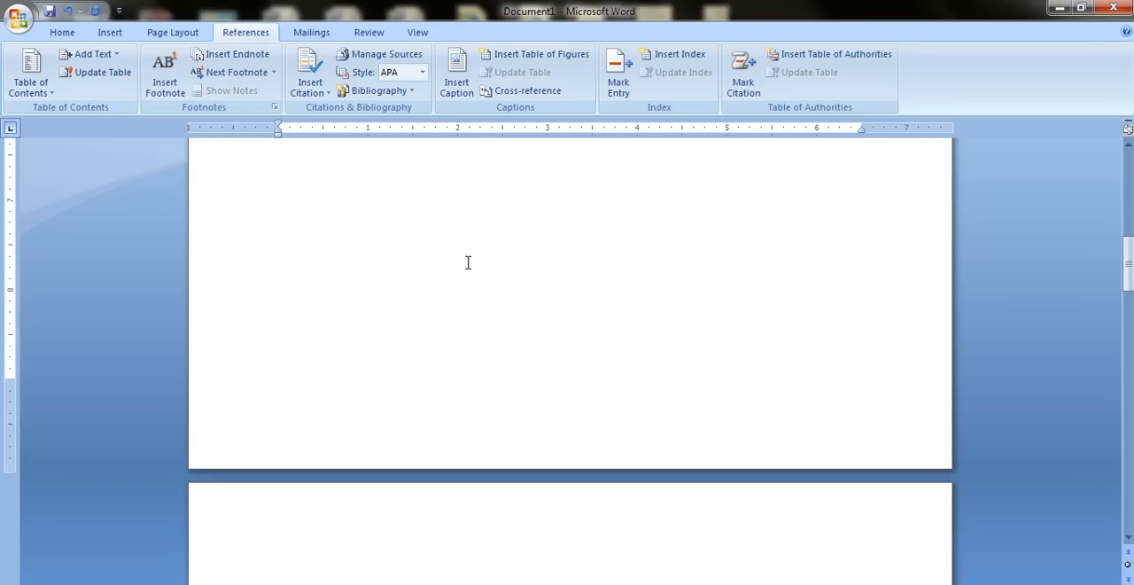
pyautogui.moveTo(288, 239); pyautogui.dragTo(346, 302)
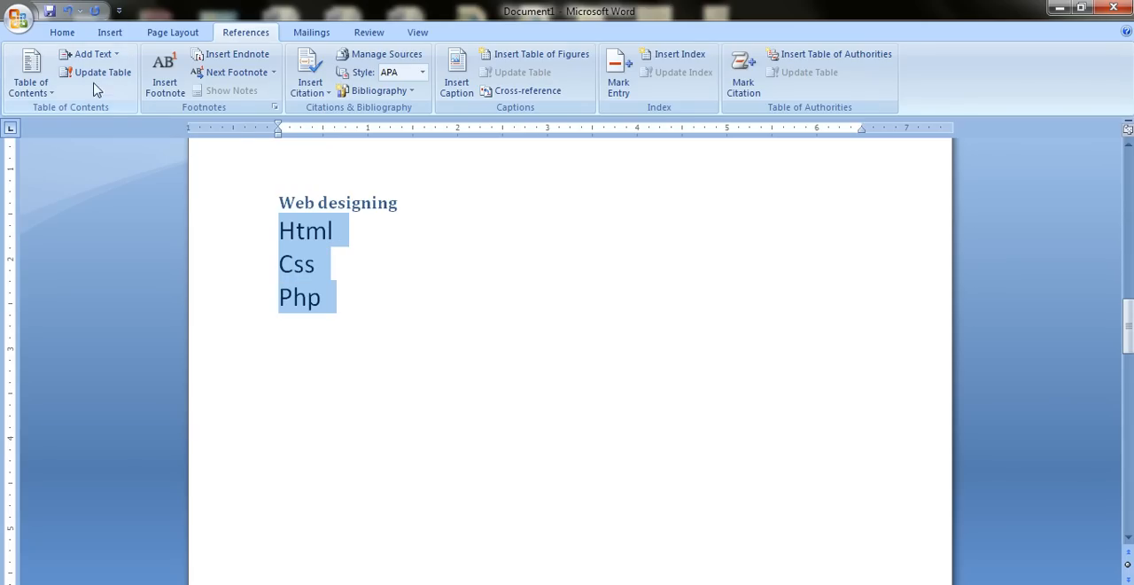
pyautogui.click(106, 57)
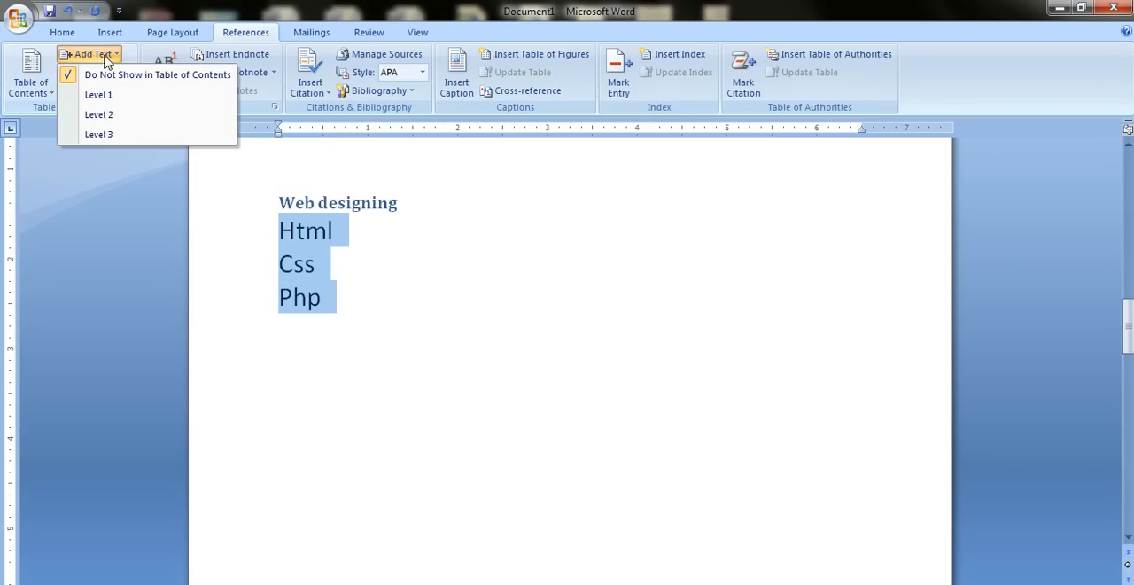
pyautogui.click(124, 115)
# Assign table of contents Level 2 to the Photoshop, Coral draw and Page maker lines under Desktop publishing.
pyautogui.scroll(-15, 328, 248)
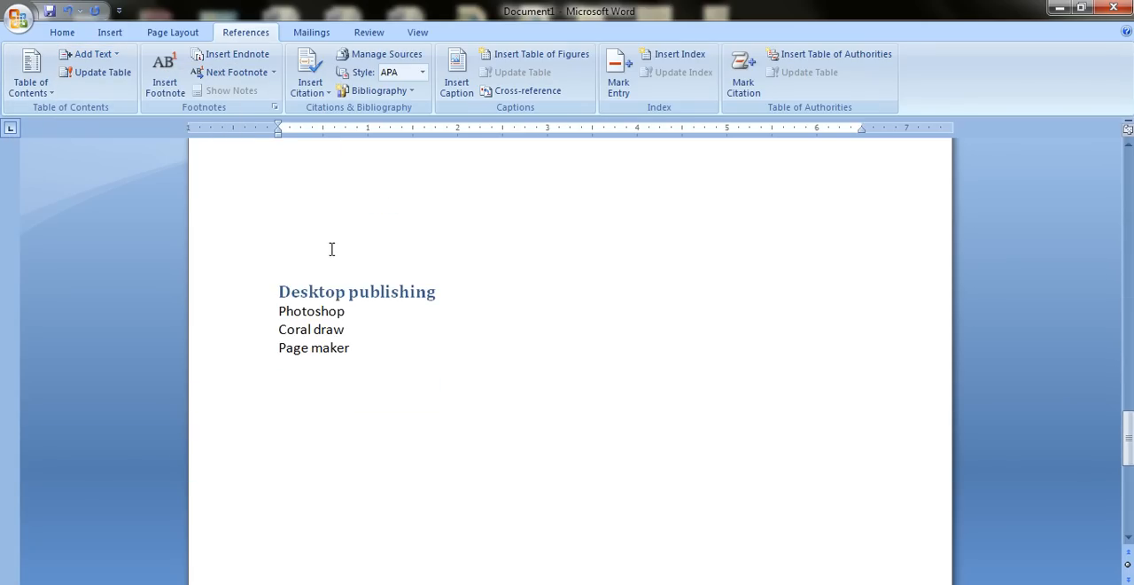
pyautogui.moveTo(282, 311); pyautogui.dragTo(361, 348)
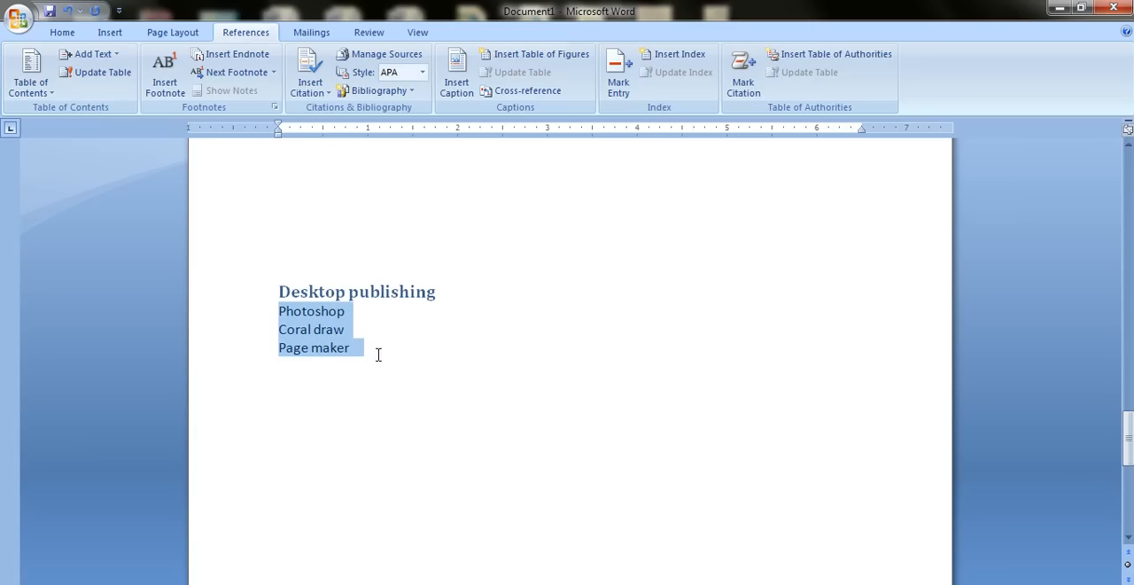
pyautogui.click(101, 56)
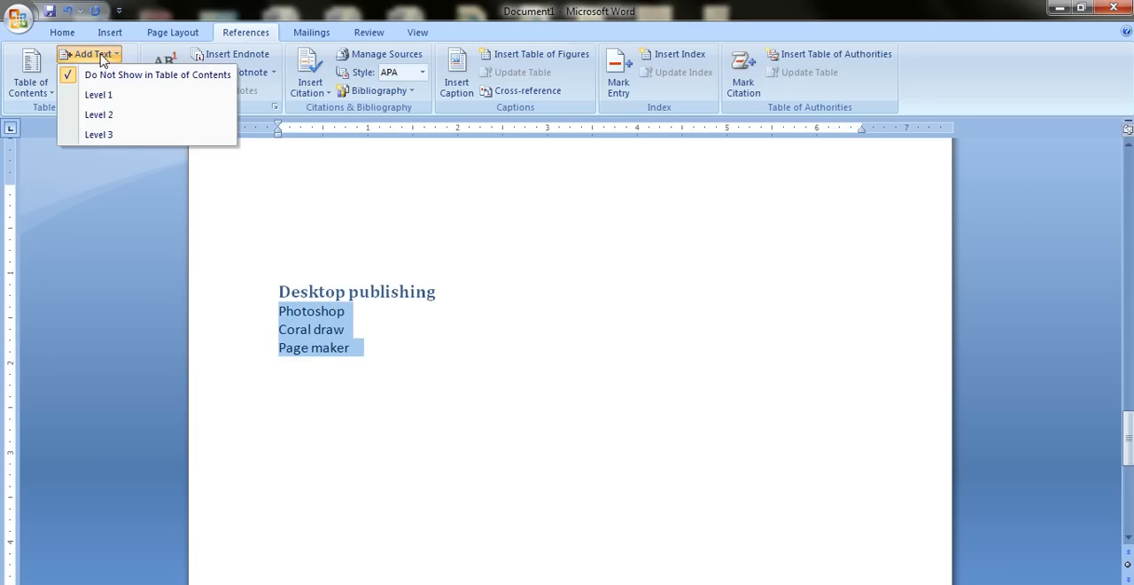
pyautogui.click(101, 114)
pyautogui.click(472, 352)
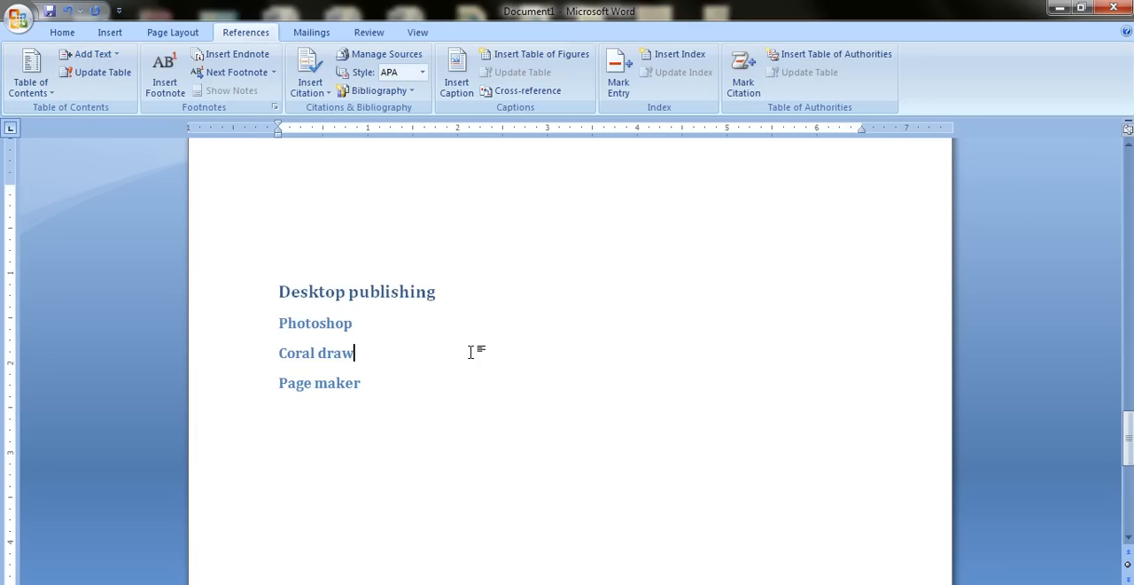
# Insert a table of contents in the blank space below "Page maker", keeping the default dialog settings.
pyautogui.scroll(-5, 470, 351)
pyautogui.click(398, 179)
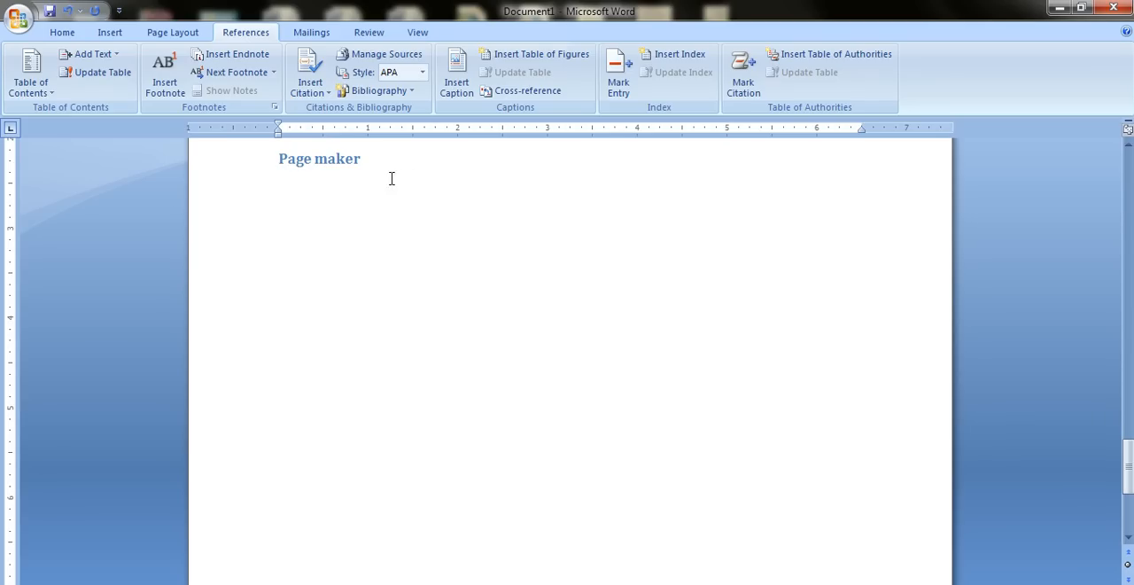
pyautogui.click(29, 84)
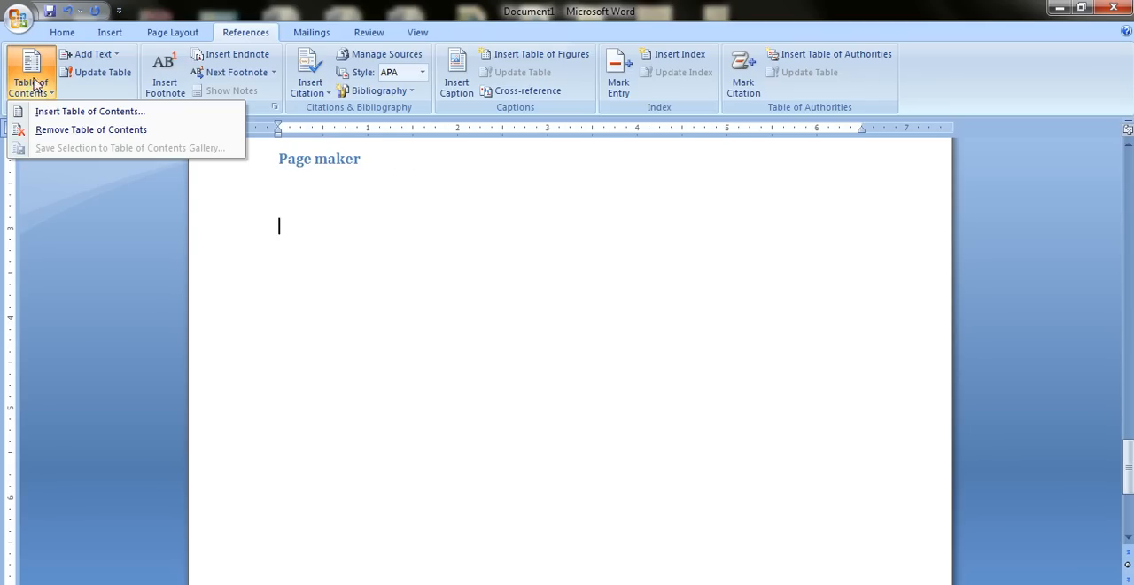
pyautogui.click(89, 111)
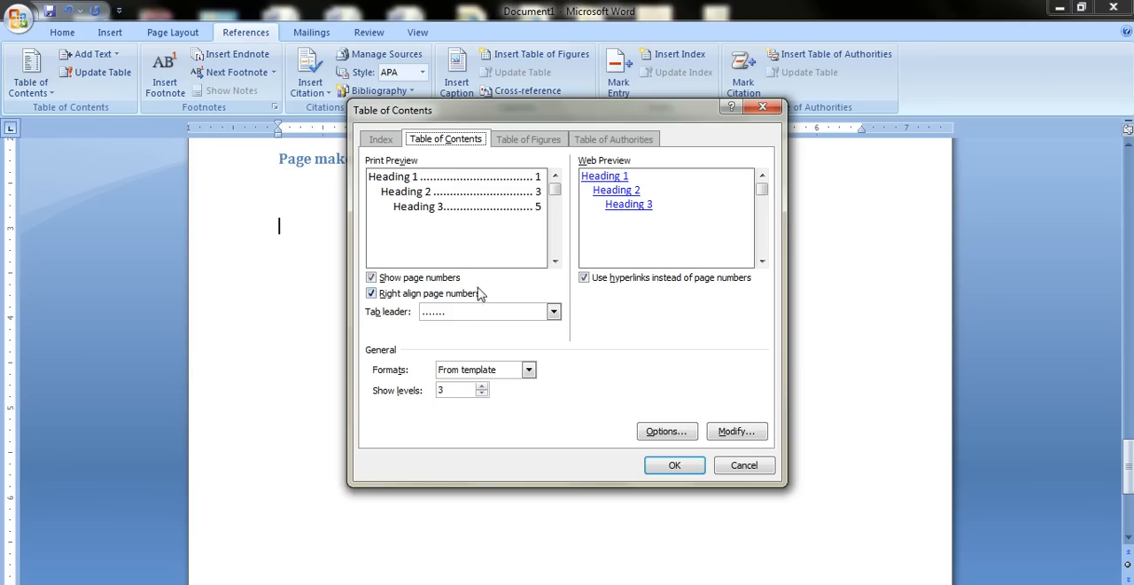
pyautogui.click(683, 470)
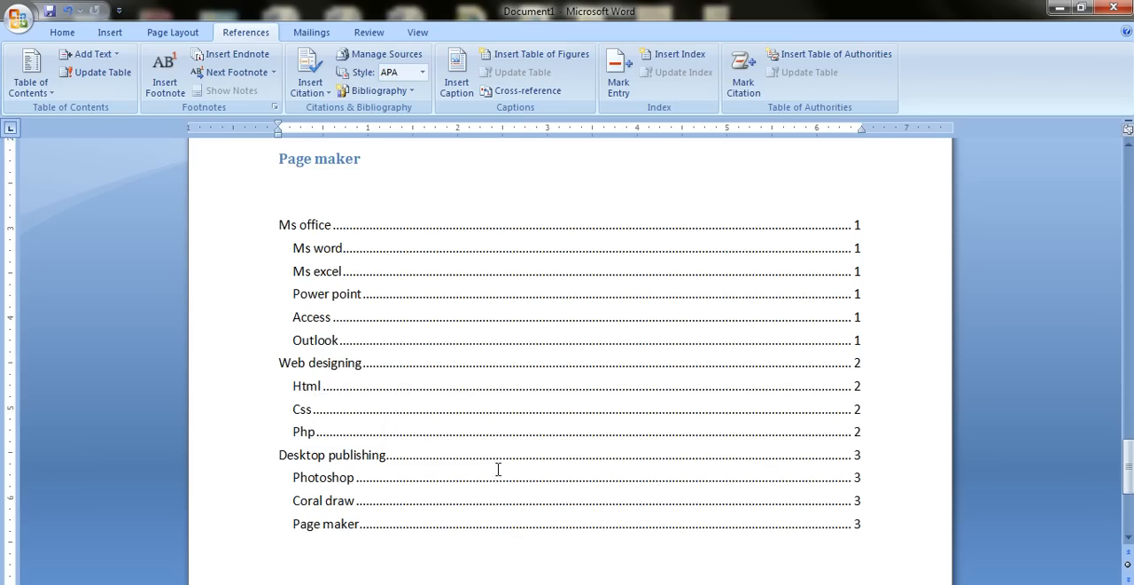
# Follow the "Ms office" entry in the table of contents and review the headings on the first two pages.
pyautogui.keyDown('ctrl'); pyautogui.click(426, 232); pyautogui.keyUp('ctrl')
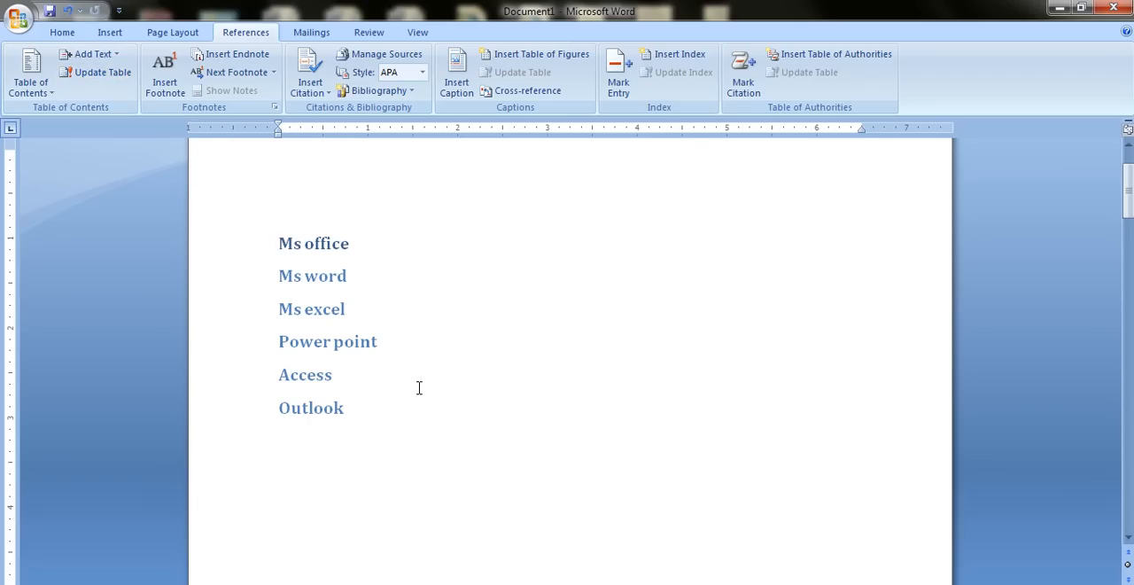
pyautogui.scroll(-8, 417, 387)
pyautogui.scroll(-10, 419, 388)
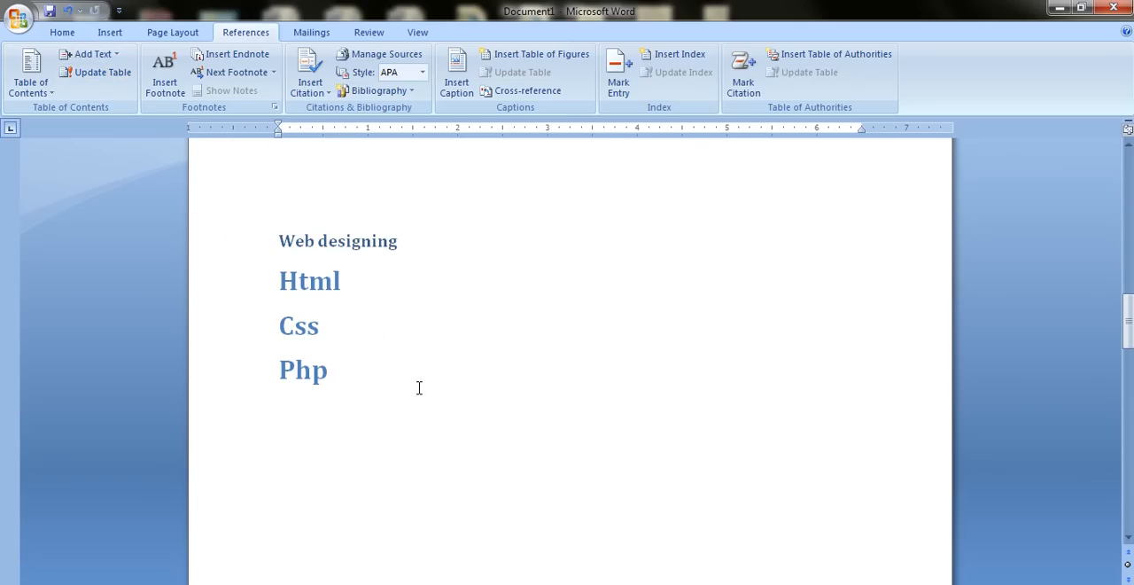
# Add a "drupal" line below Php under Web designing and assign it table of contents Level 2.
pyautogui.click(350, 380)
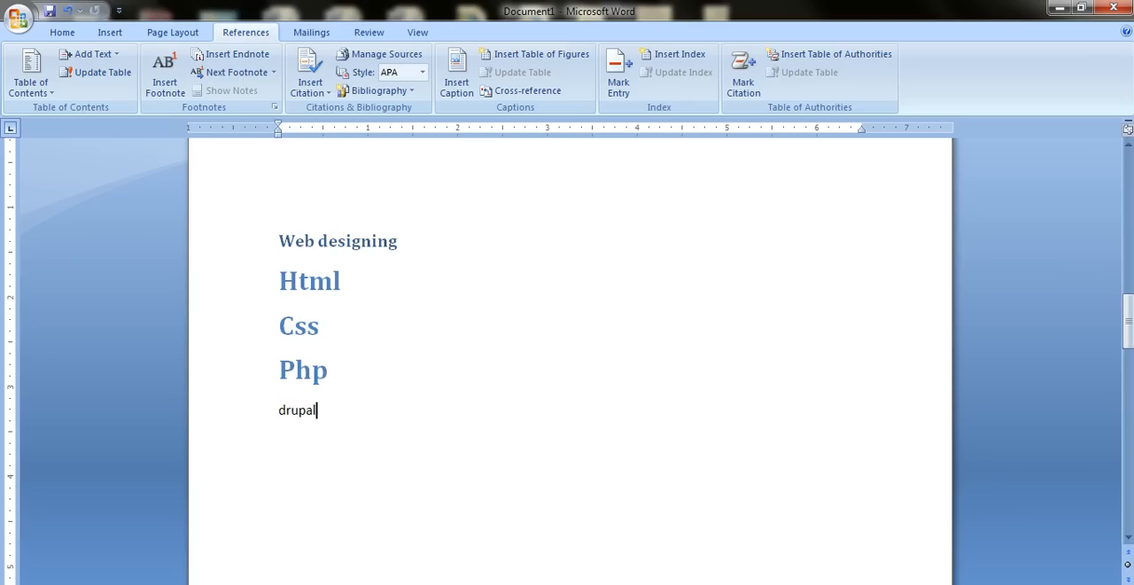
pyautogui.moveTo(328, 419); pyautogui.dragTo(282, 410)
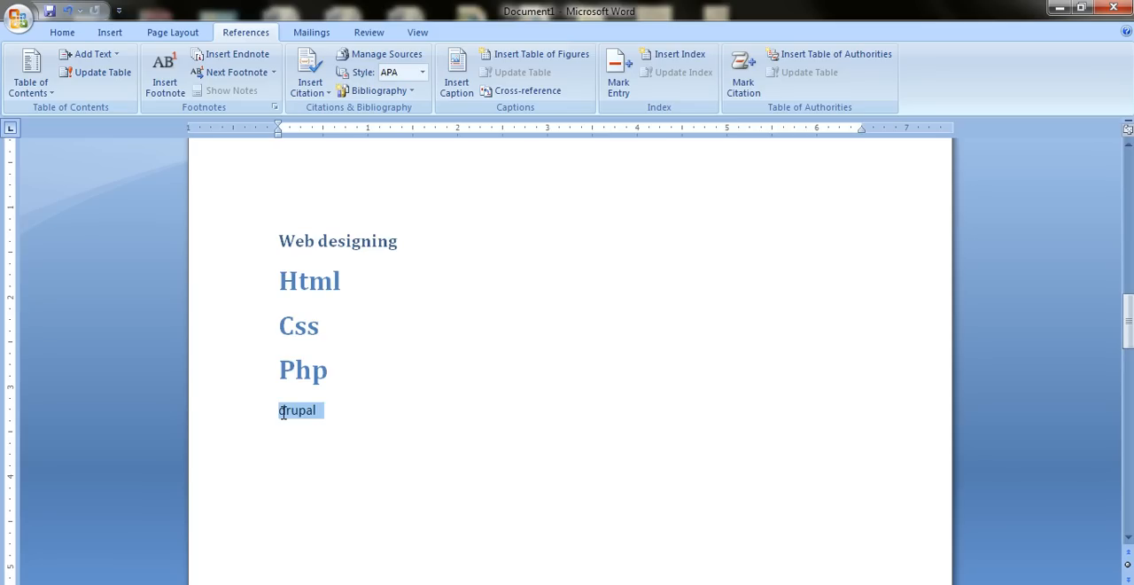
pyautogui.click(112, 54)
pyautogui.click(127, 117)
pyautogui.click(481, 400)
# Update the entire table of contents to include the newly added topic.
pyautogui.scroll(-15, 483, 404)
pyautogui.scroll(-7, 482, 404)
pyautogui.scroll(5, 483, 404)
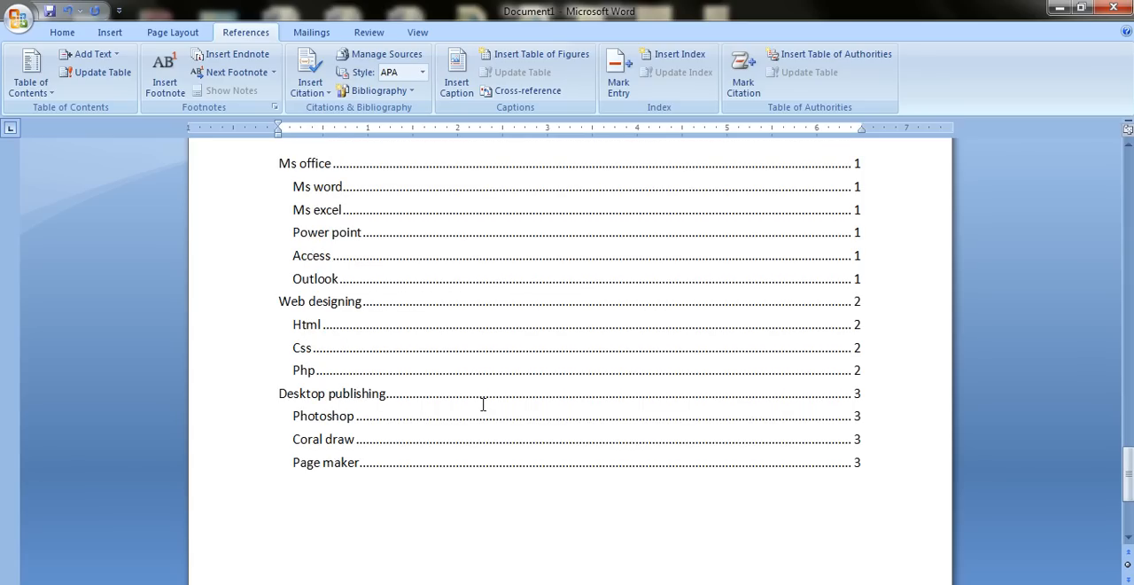
pyautogui.click(103, 72)
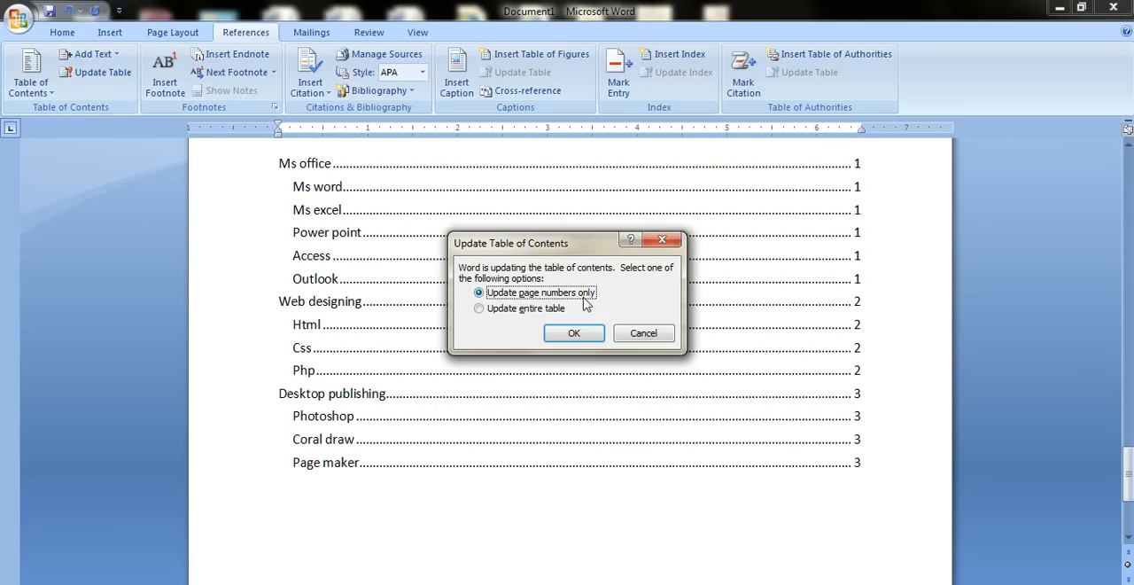
pyautogui.click(532, 310)
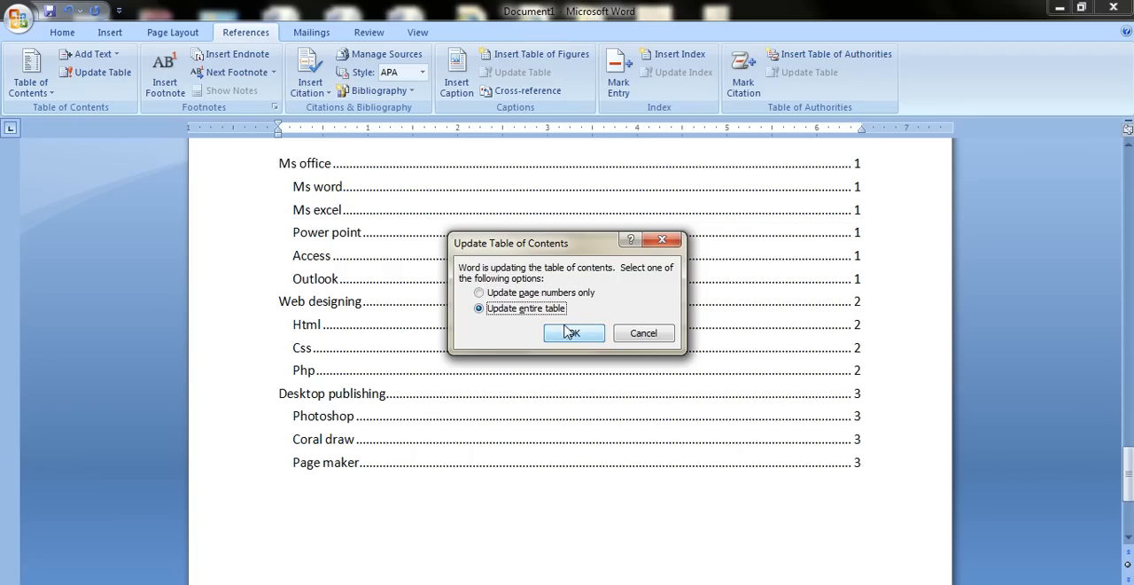
pyautogui.click(576, 335)
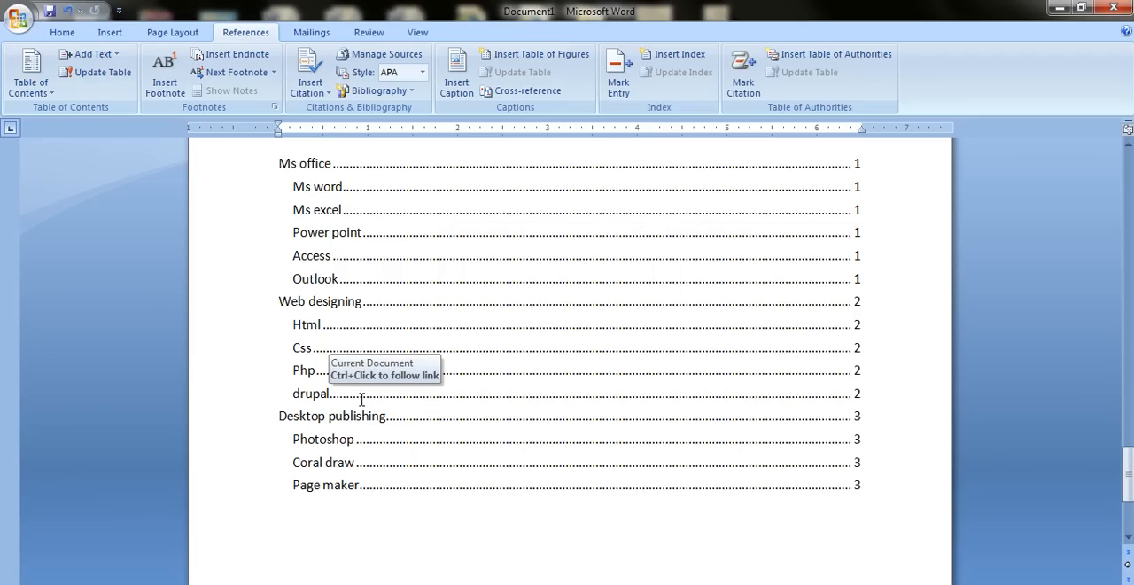
pyautogui.scroll(10, 364, 363)
pyautogui.scroll(15, 365, 358)
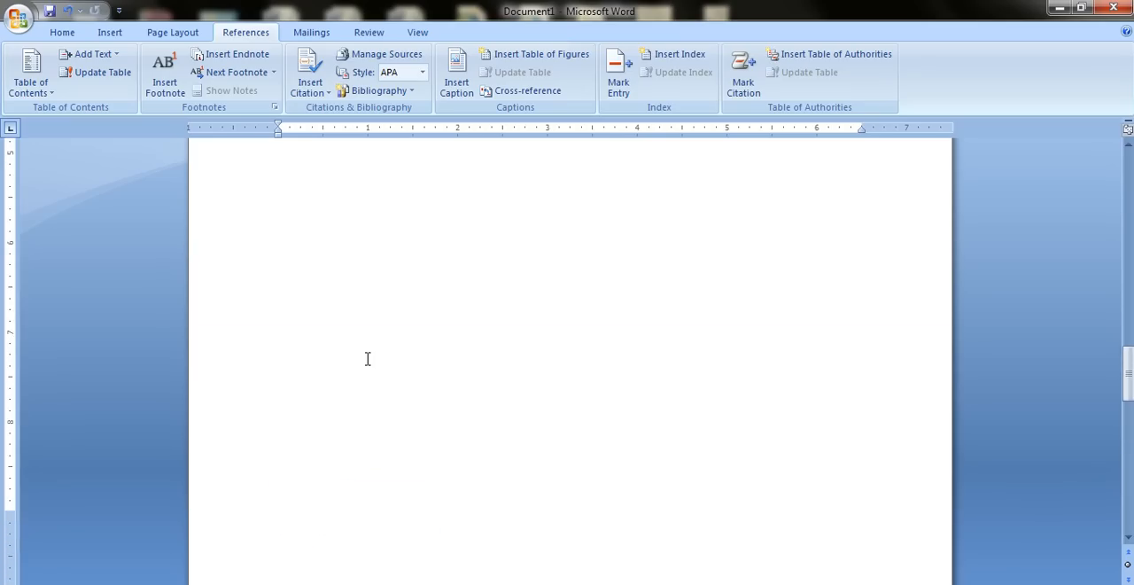
pyautogui.scroll(5, 364, 354)
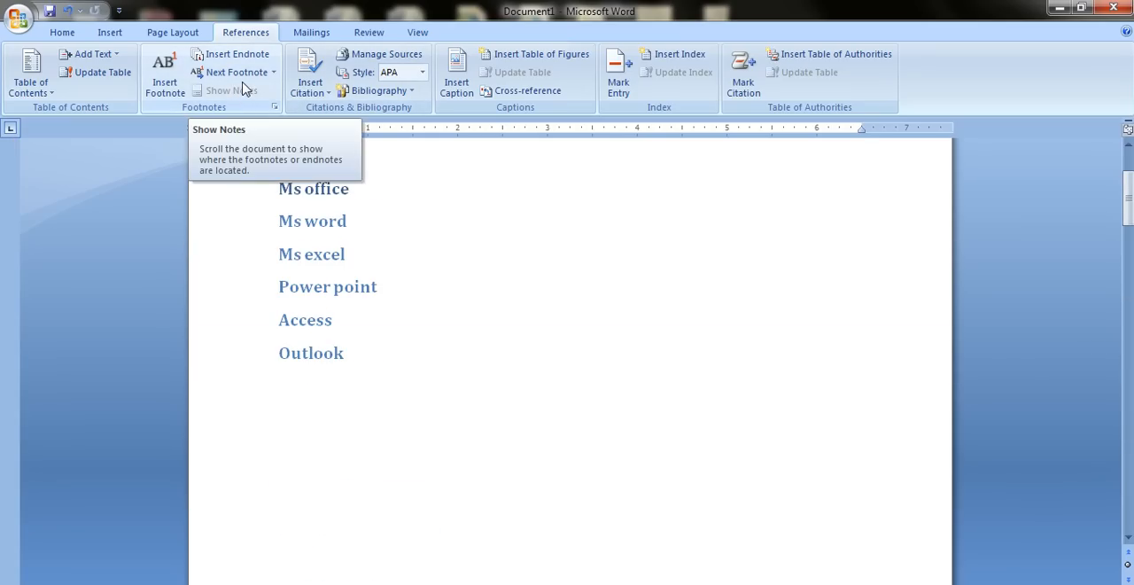
pyautogui.click(275, 108)
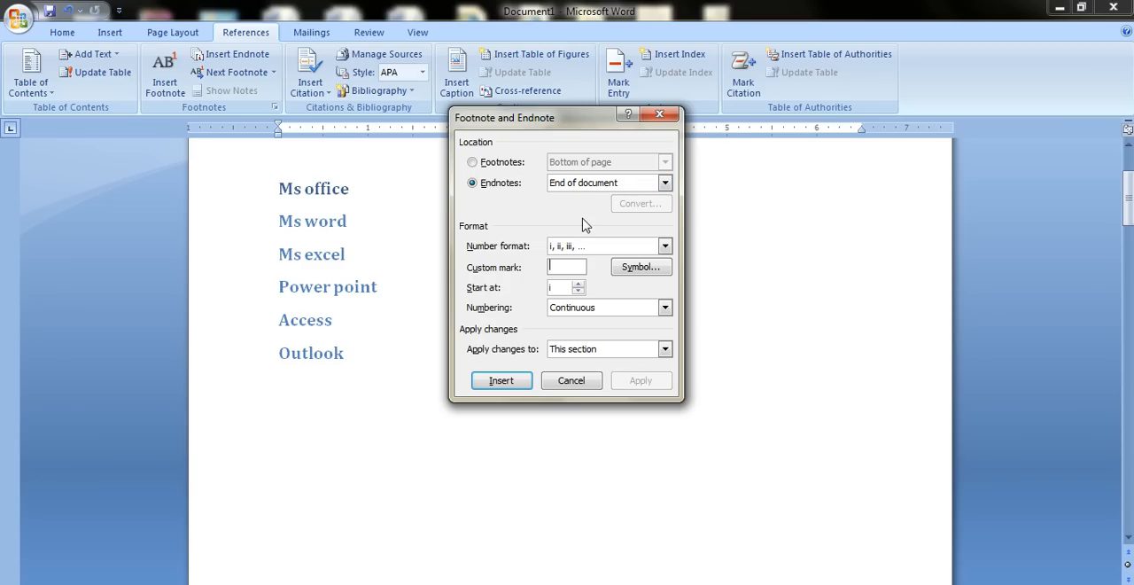
pyautogui.click(660, 116)
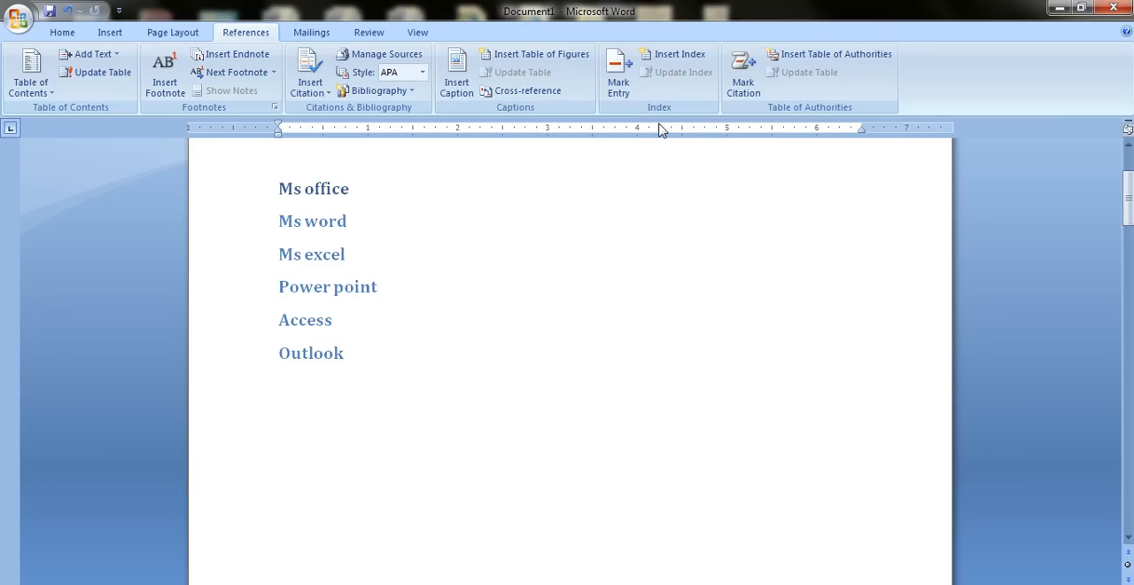
pyautogui.hotkey('ctrl', 'a')
pyautogui.click(651, 359)
# Insert a bottom-of-page footnote before the "Ms office" heading, using the ® character from the Symbol font as its custom mark.
pyautogui.scroll(3, 653, 368)
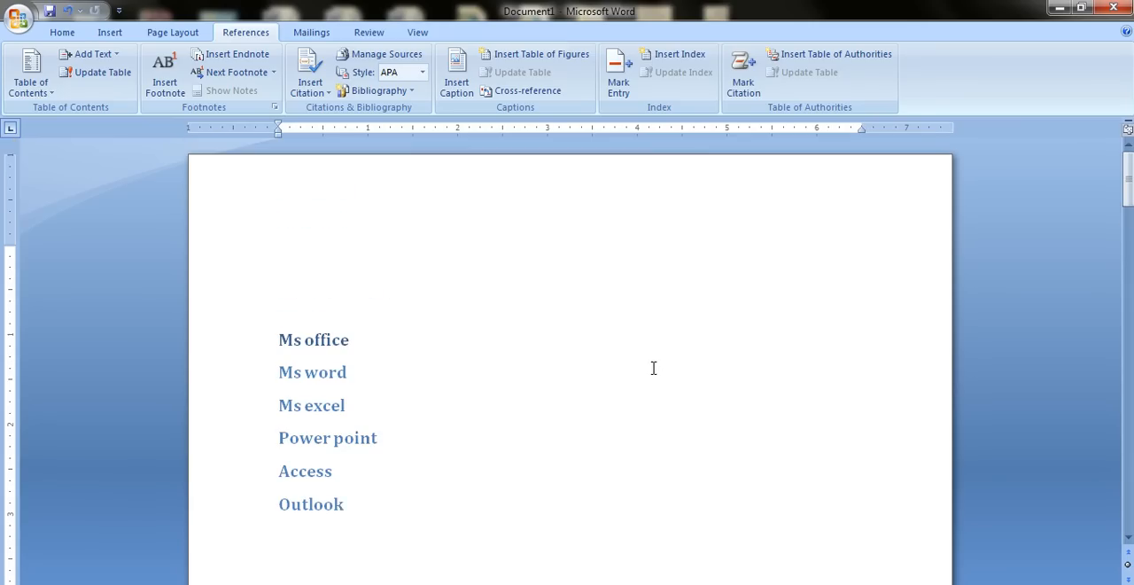
pyautogui.scroll(-2, 464, 341)
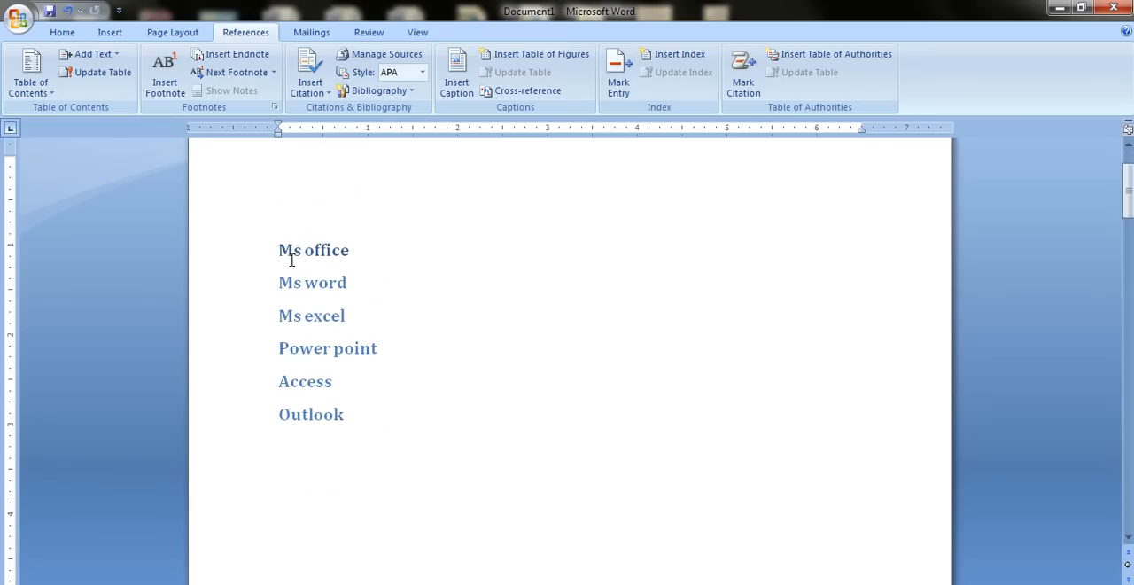
pyautogui.scroll(2, 294, 266)
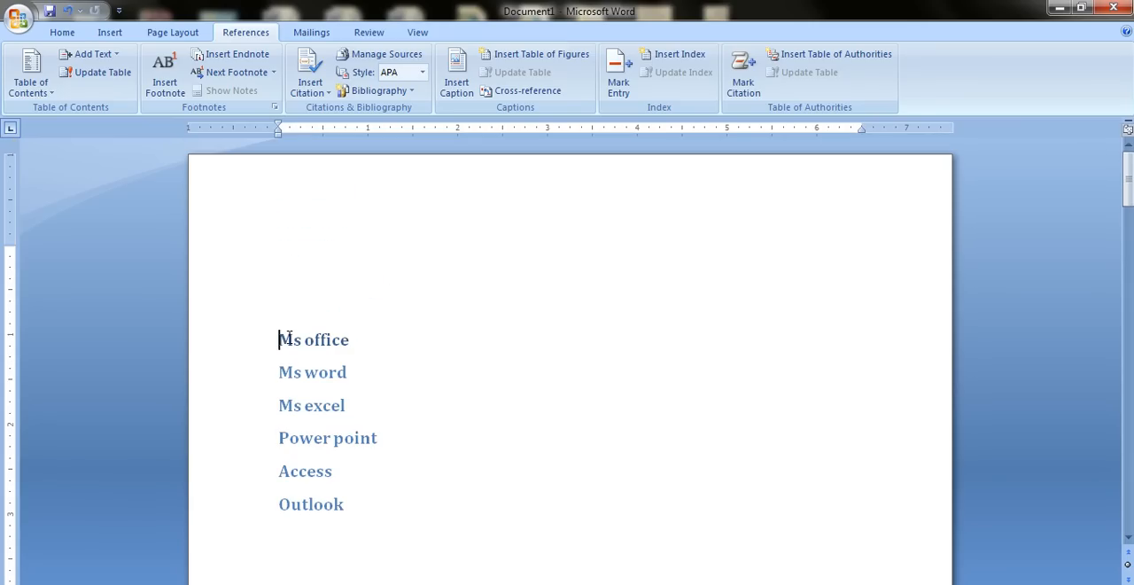
pyautogui.click(276, 108)
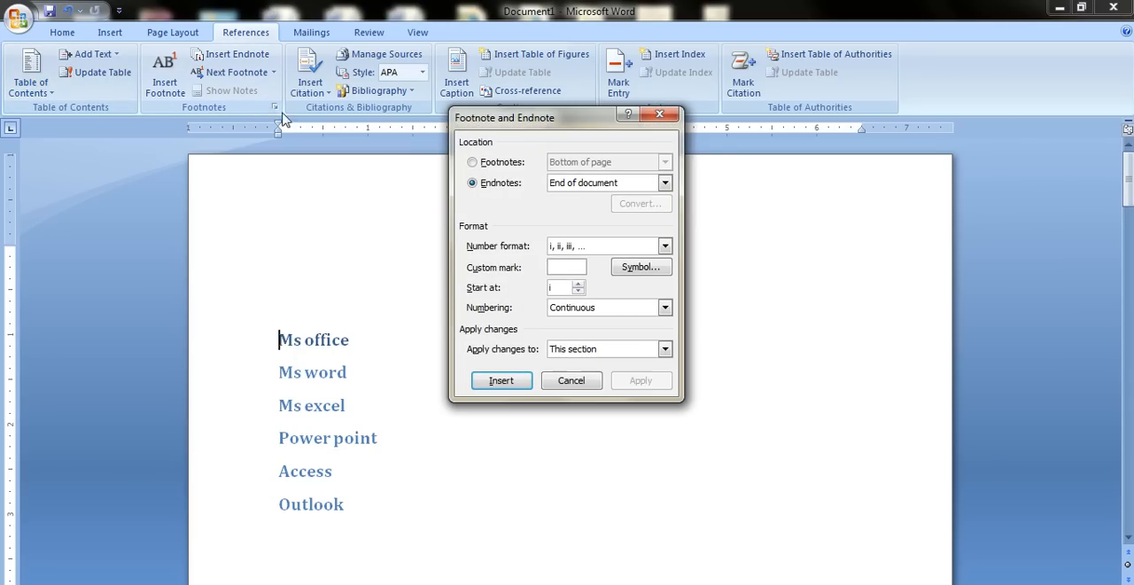
pyautogui.click(502, 163)
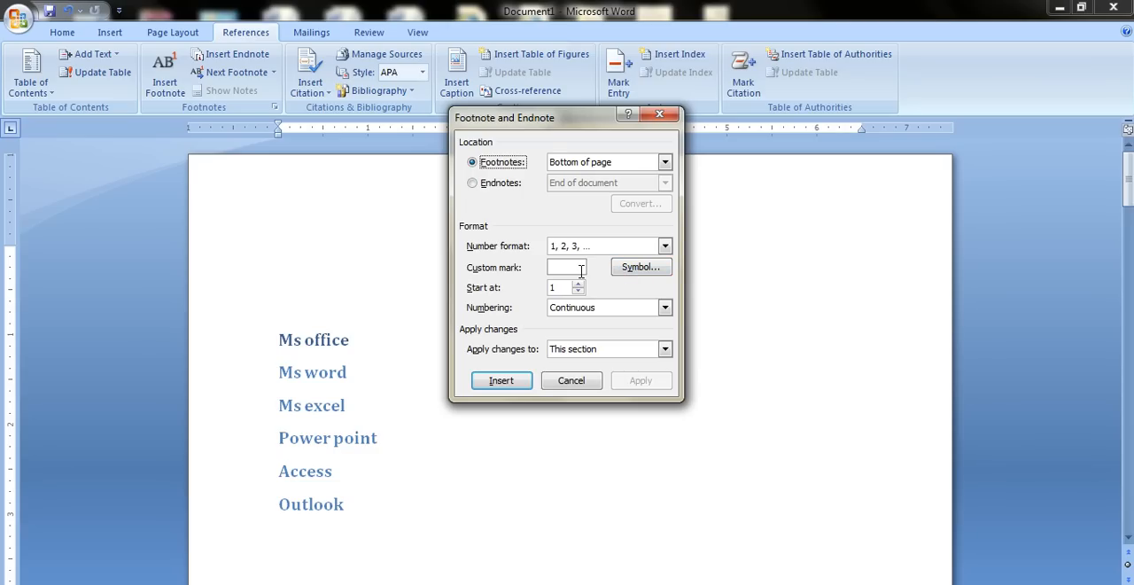
pyautogui.click(655, 272)
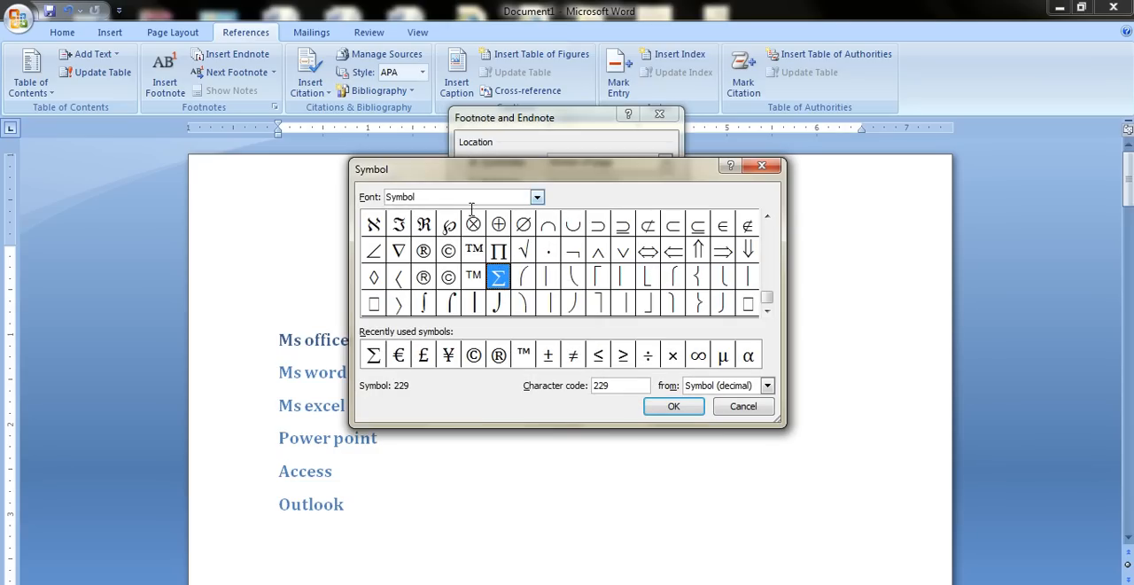
pyautogui.click(423, 277)
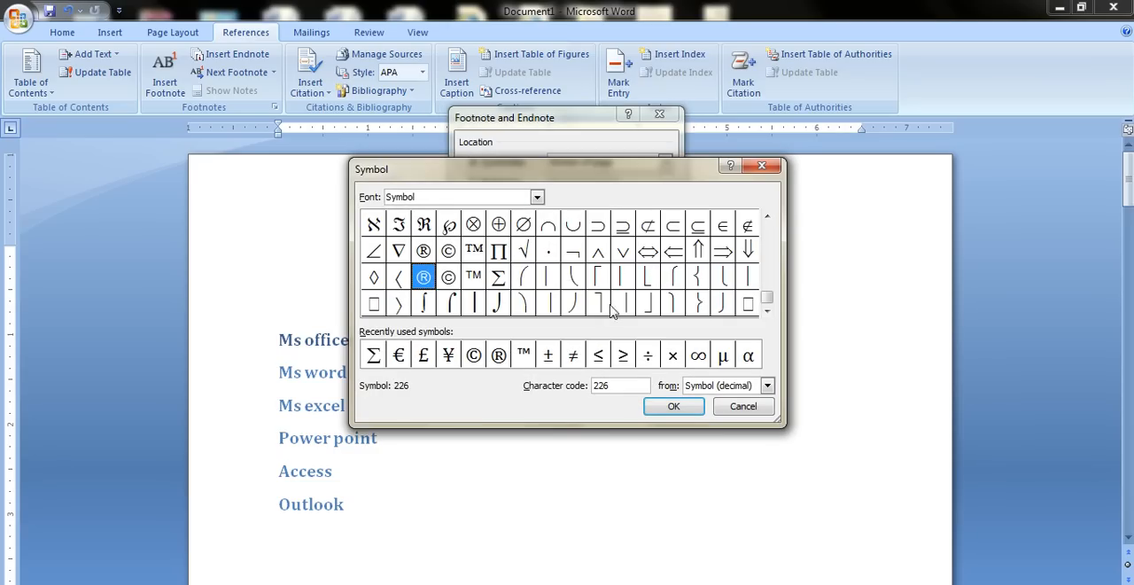
pyautogui.click(671, 406)
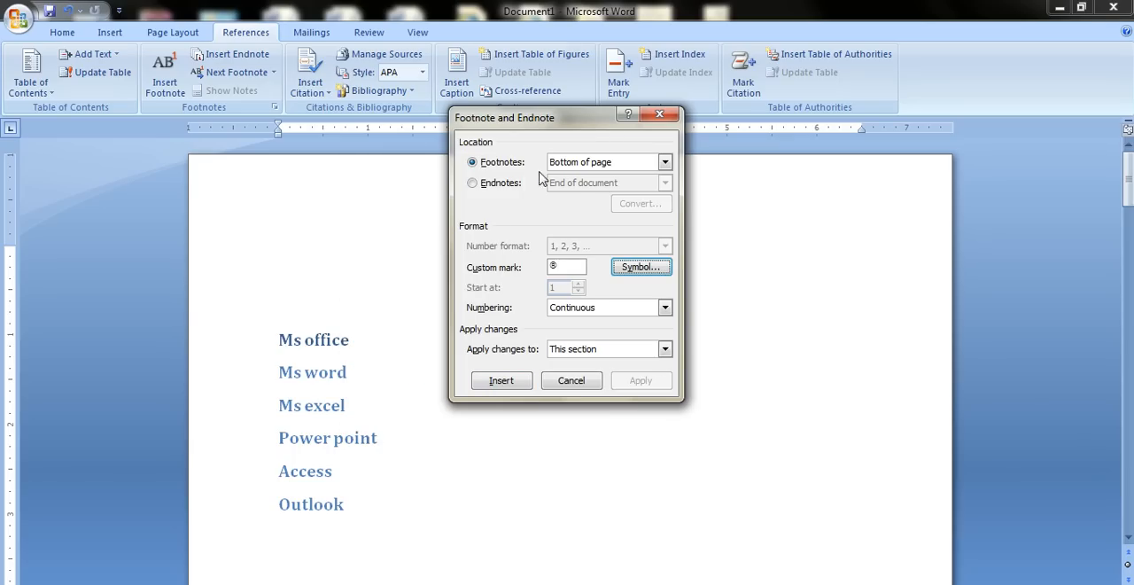
pyautogui.click(526, 382)
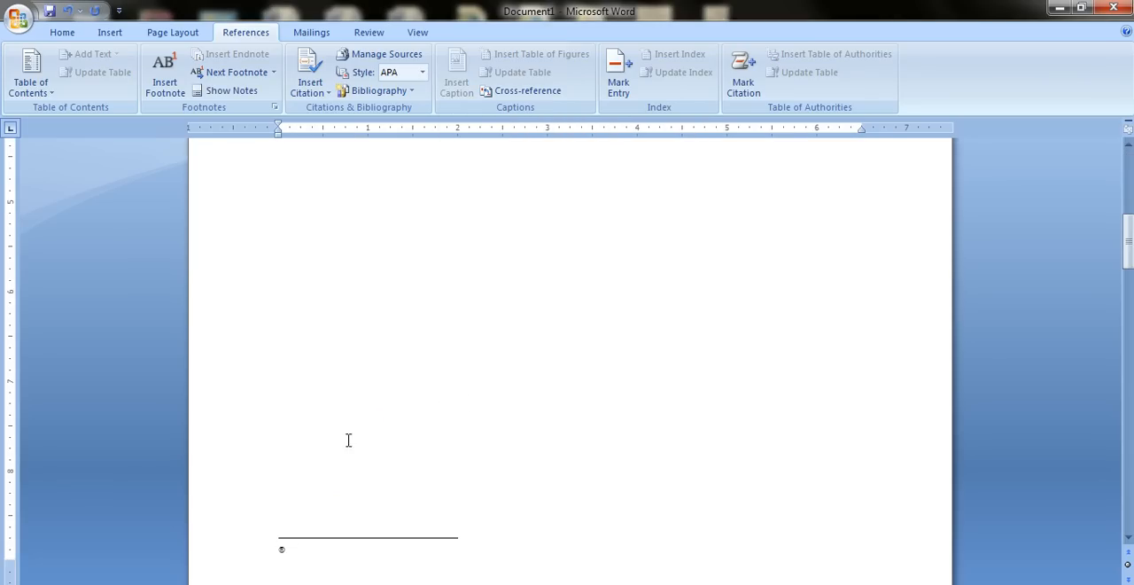
# Follow the ® footnote mark from the note to the "Ms office" heading and back to the note.
pyautogui.scroll(5, 334, 448)
pyautogui.scroll(3, 296, 322)
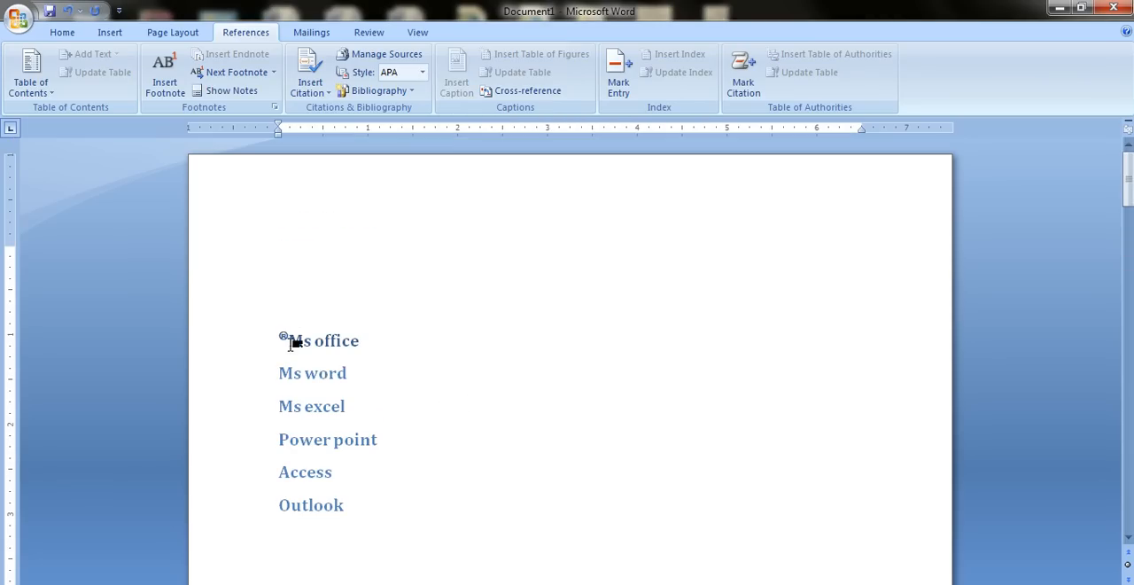
pyautogui.scroll(-8, 292, 339)
pyautogui.scroll(-4, 290, 342)
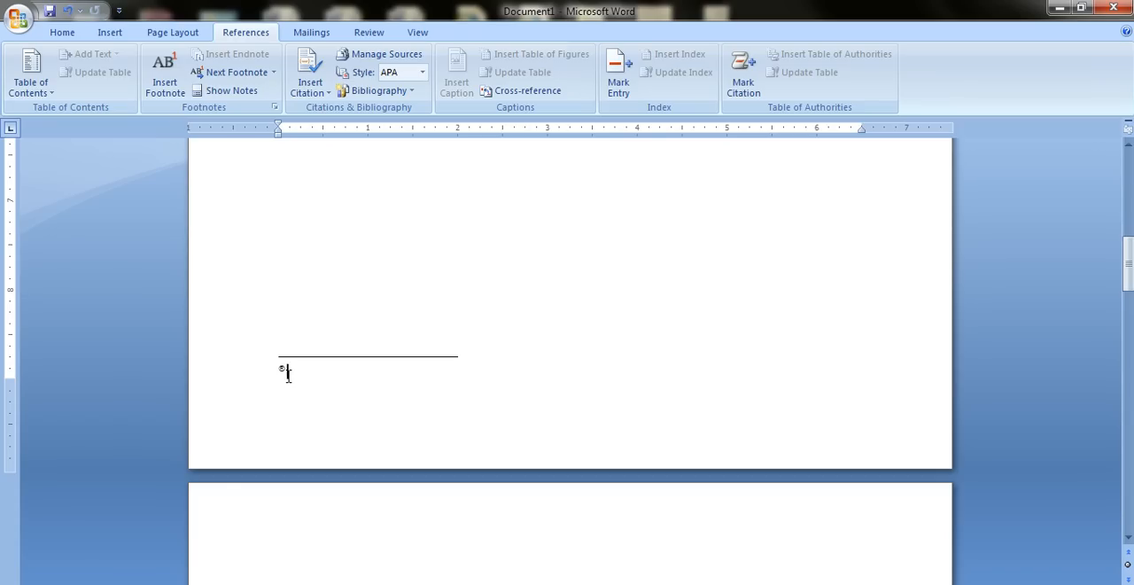
pyautogui.doubleClick(283, 370)
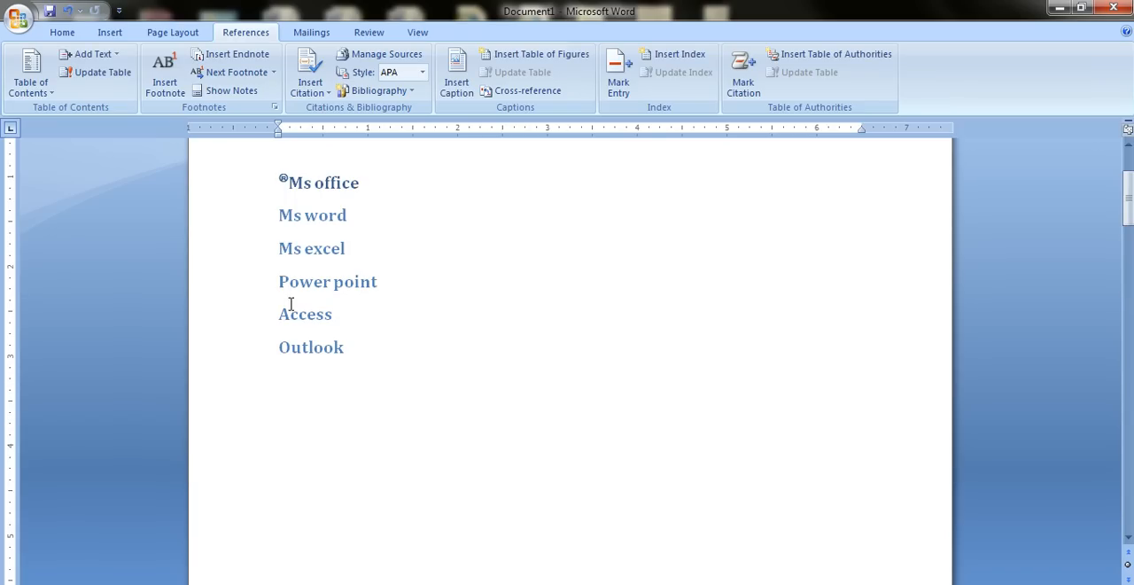
pyautogui.doubleClick(289, 182)
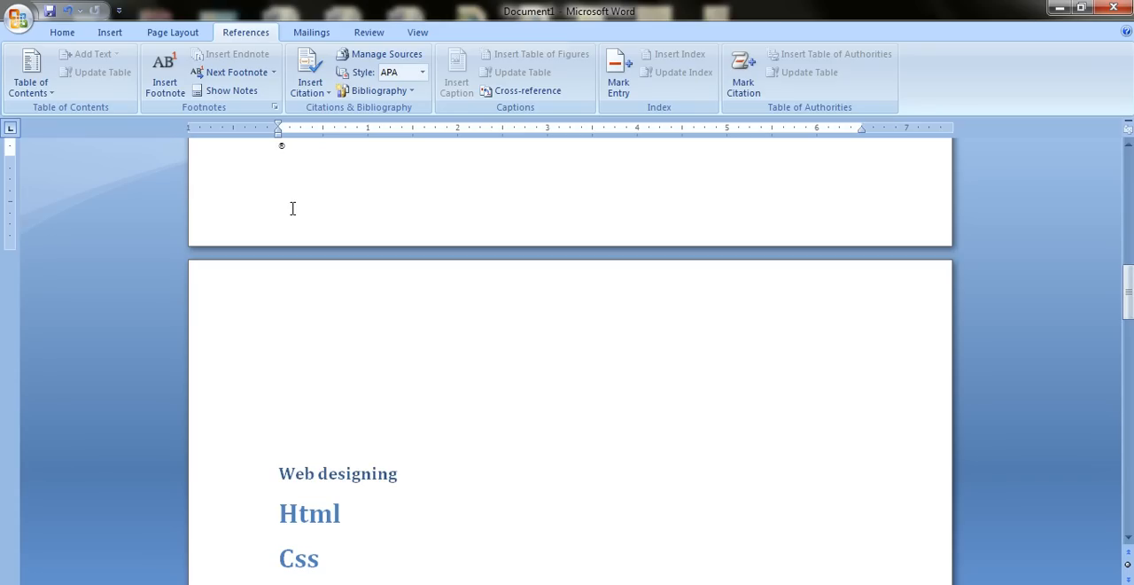
# Insert an end-of-document endnote before the "Web designing" heading, using the Σ character from the Symbol font as its custom mark.
pyautogui.scroll(3, 292, 208)
pyautogui.scroll(-6, 292, 208)
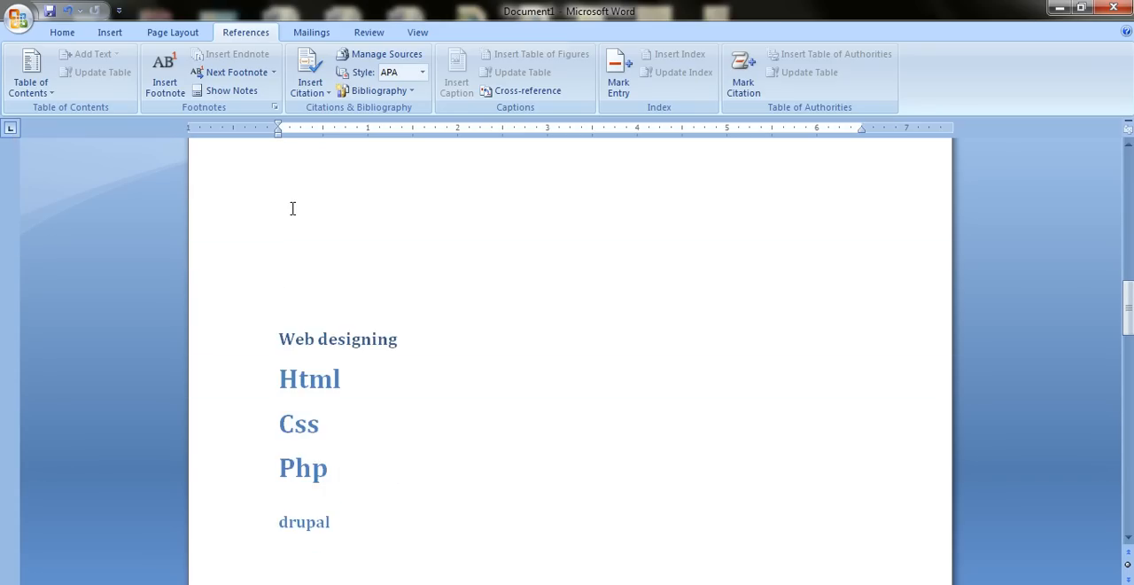
pyautogui.click(282, 298)
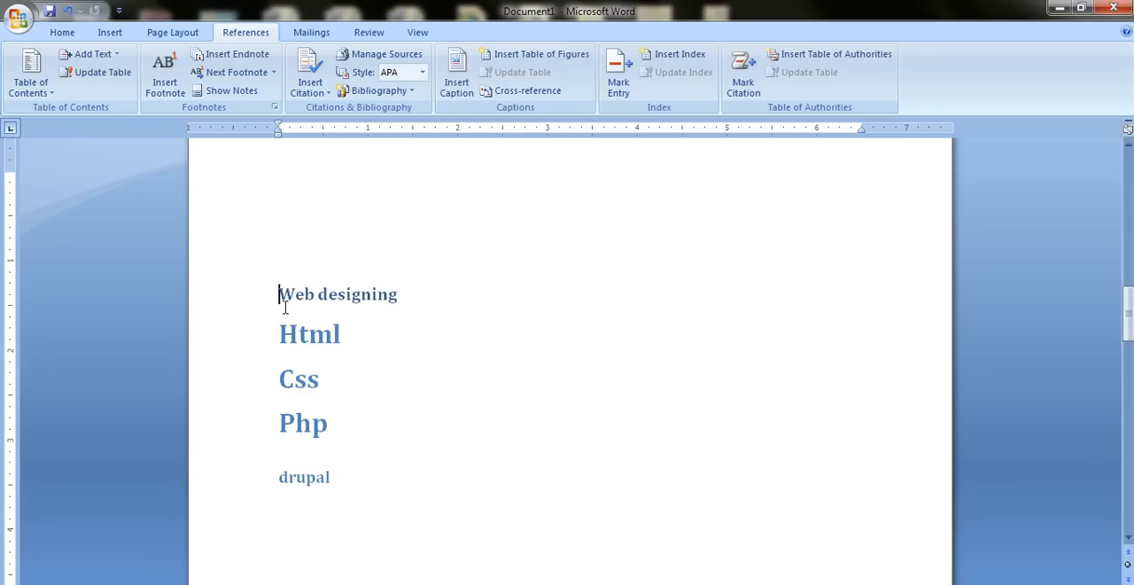
pyautogui.click(274, 107)
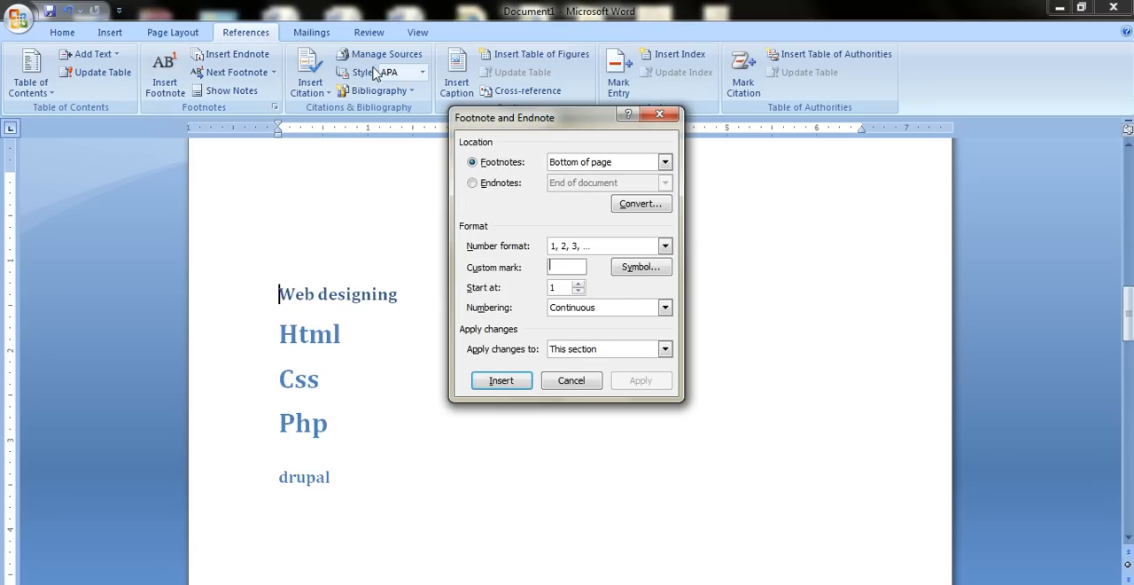
pyautogui.click(497, 184)
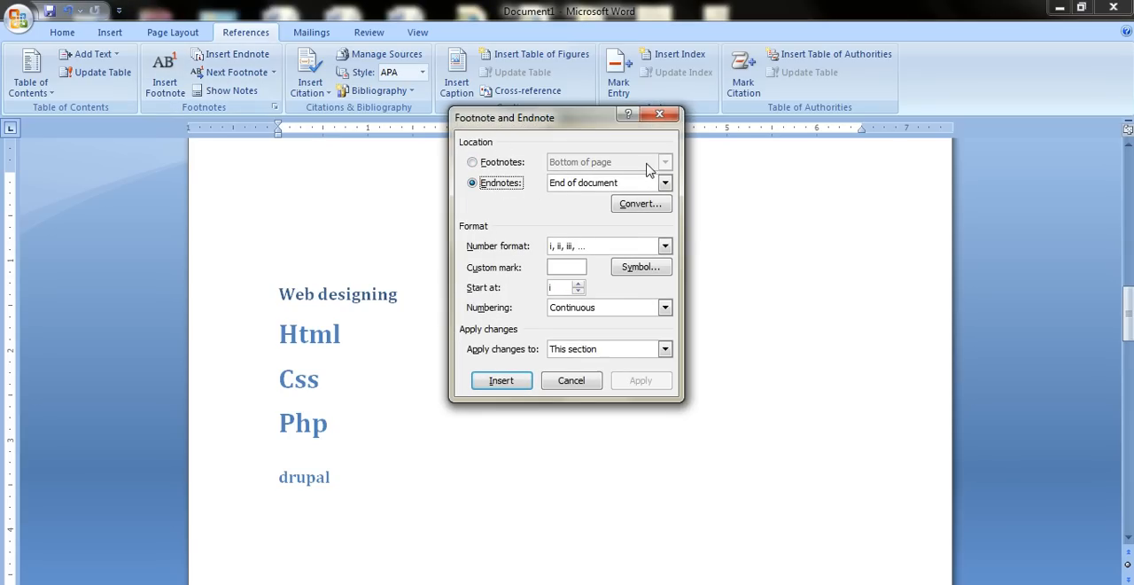
pyautogui.click(567, 267)
pyautogui.click(640, 271)
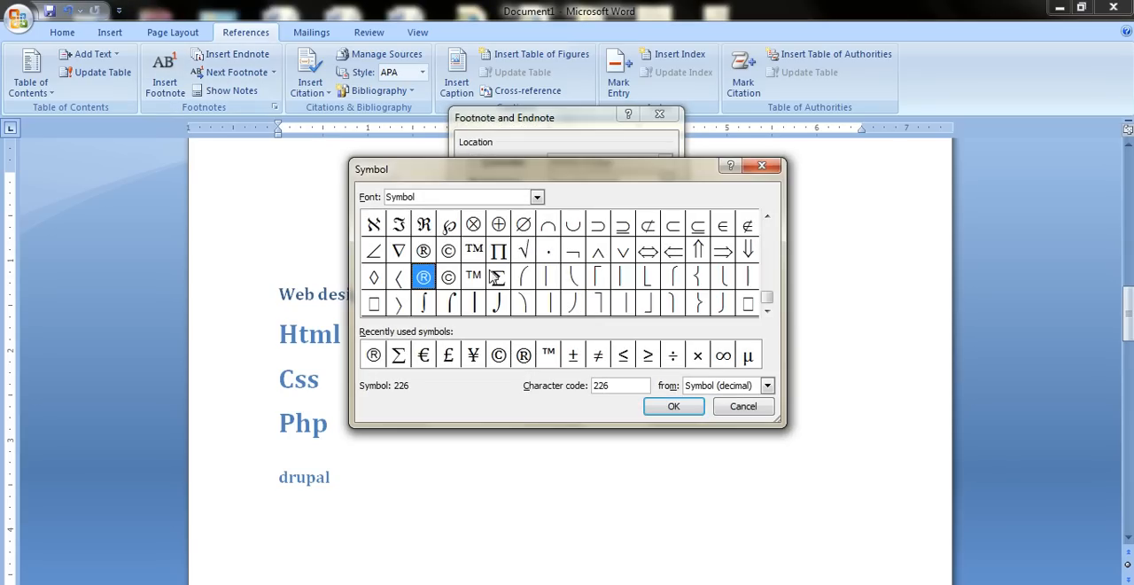
pyautogui.click(499, 276)
pyautogui.click(673, 406)
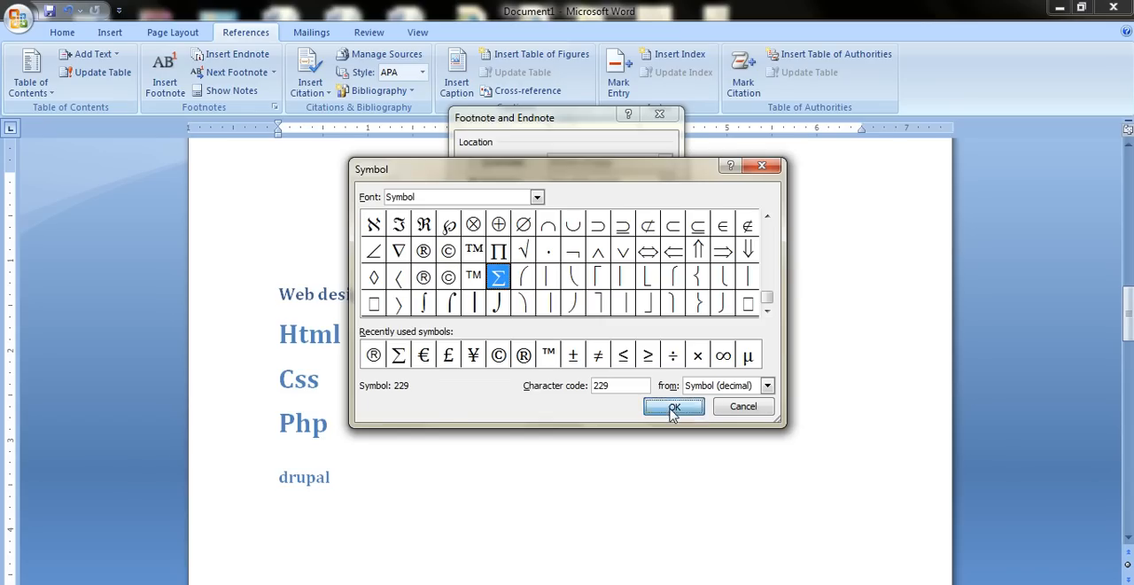
pyautogui.click(501, 381)
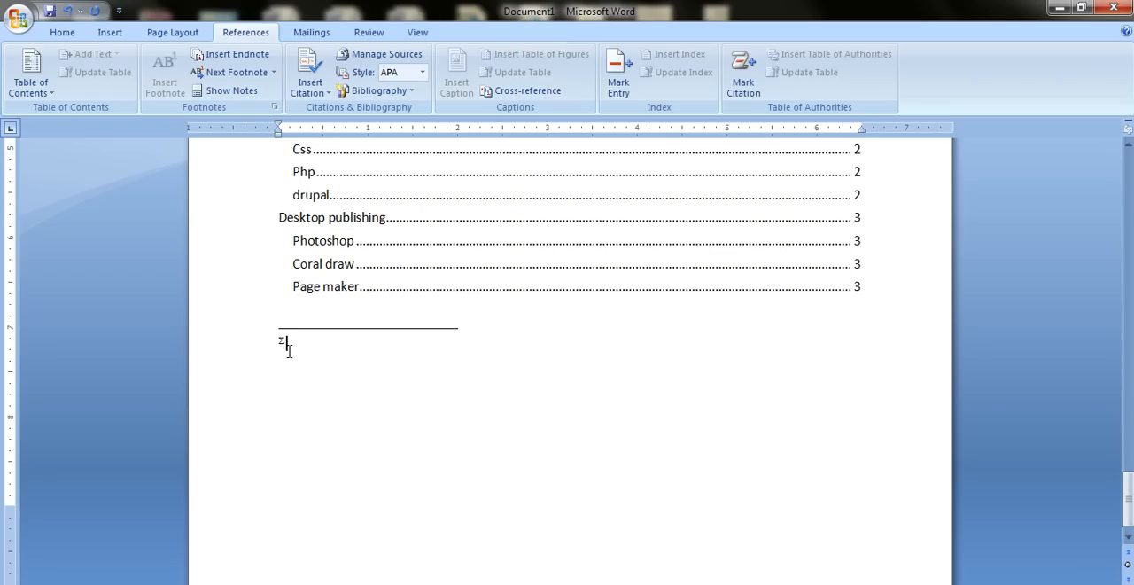
# Follow the Σ endnote mark from the note to the "Web designing" heading and back to the note.
pyautogui.doubleClick(282, 342)
pyautogui.moveTo(301, 192)
pyautogui.doubleClick(299, 188)
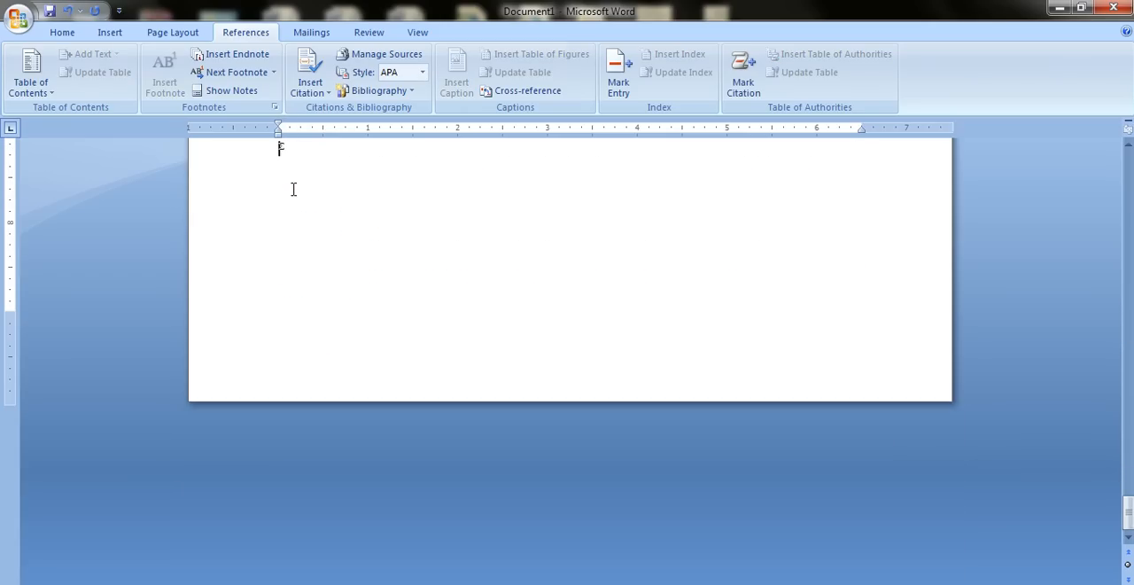
# Follow the ® mark before "Ms office" to its footnote and return to the heading on the first page.
pyautogui.scroll(15, 293, 192)
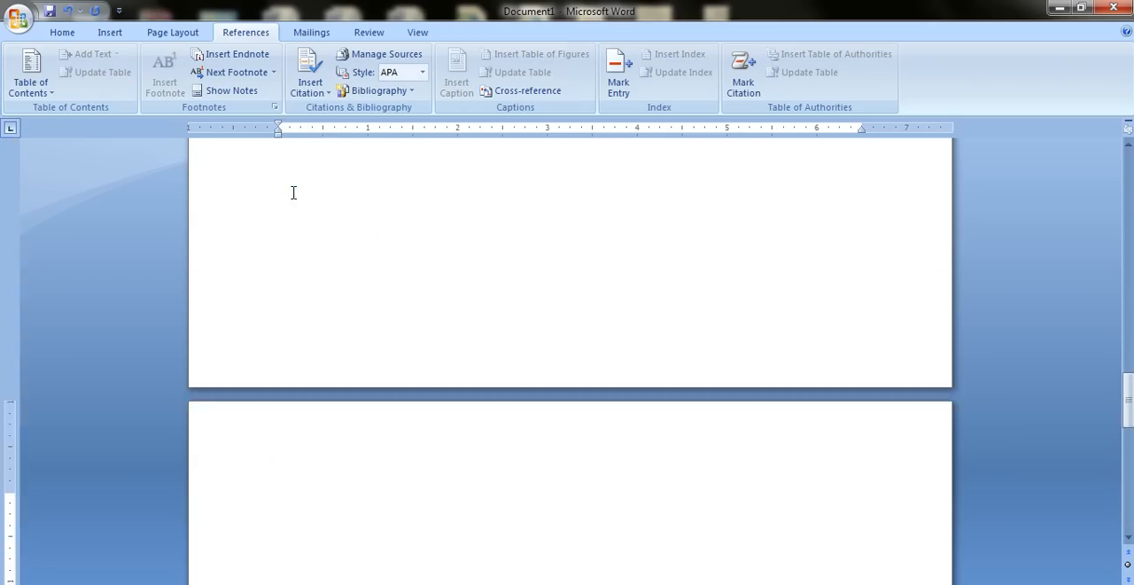
pyautogui.scroll(10, 293, 193)
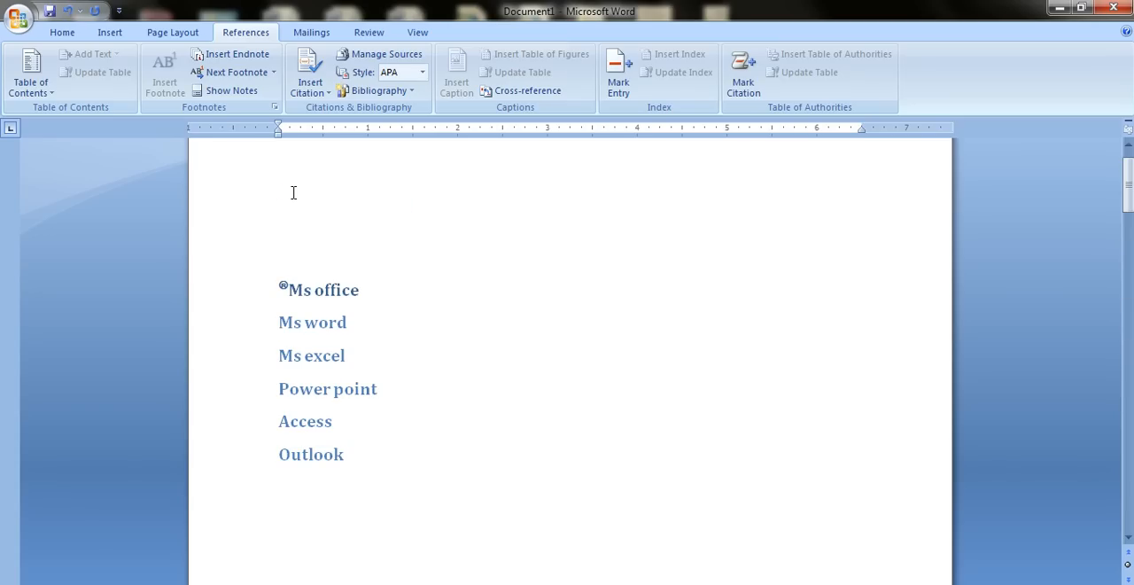
pyautogui.click(291, 294)
pyautogui.doubleClick(288, 290)
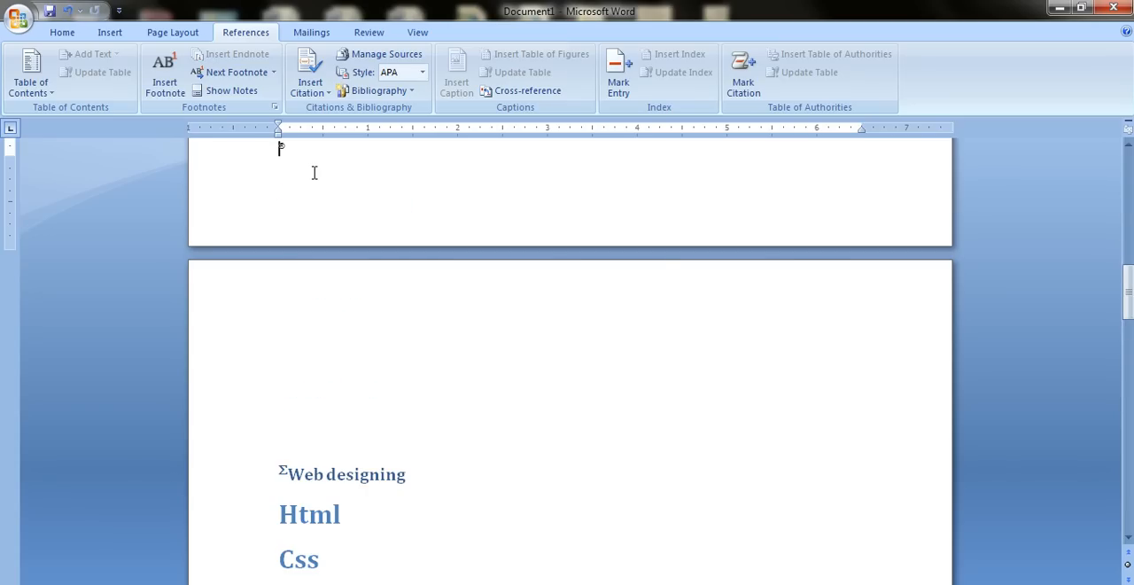
pyautogui.scroll(10, 314, 173)
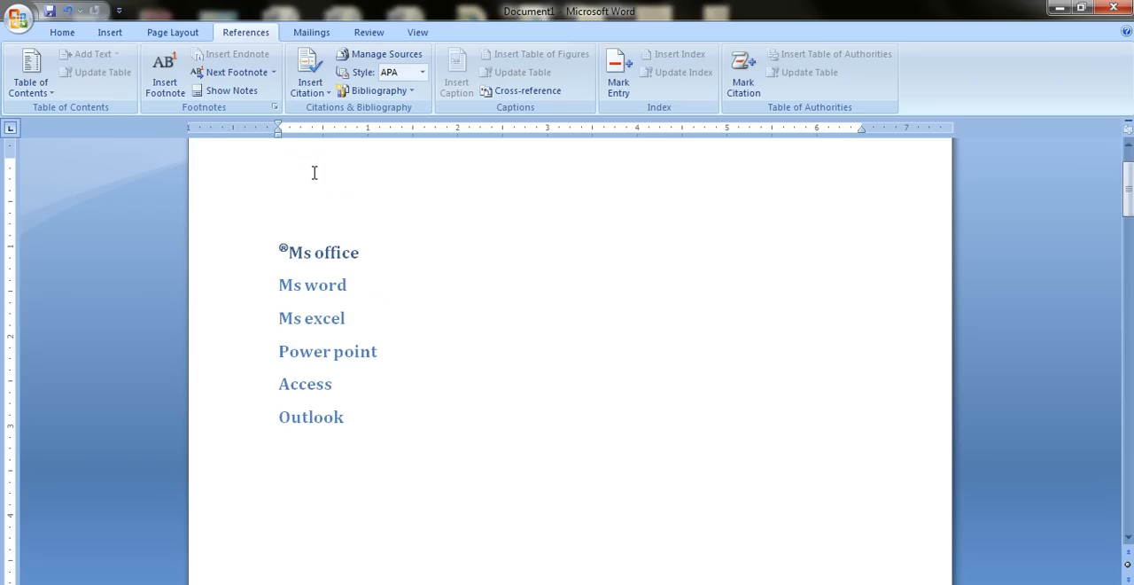
# Show the document's notes with the endnote area chosen, and return from the Σ endnote to the "Web designing" heading.
pyautogui.click(282, 251)
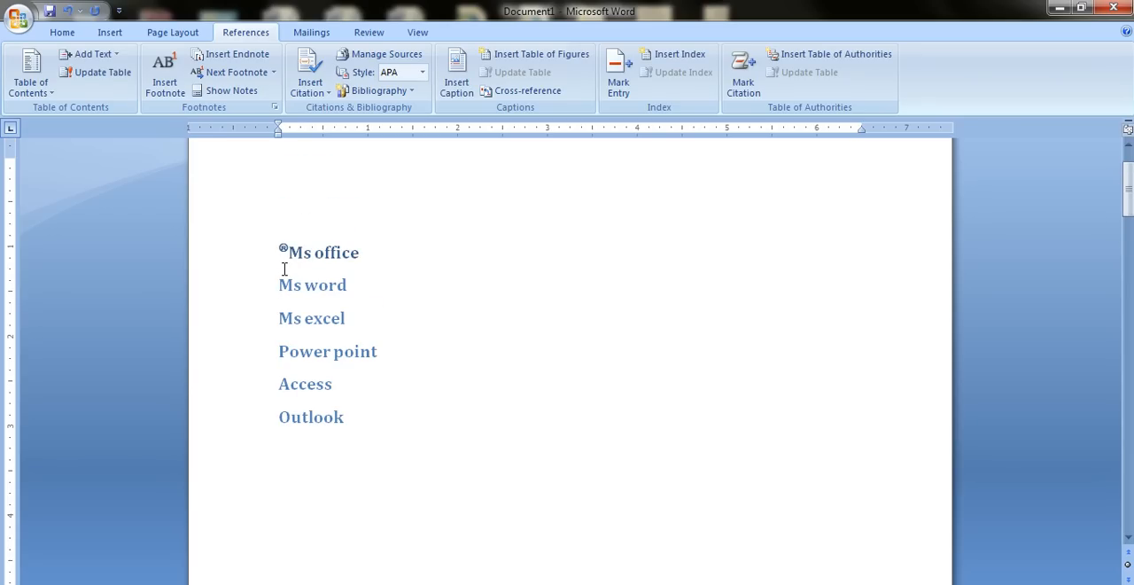
pyautogui.click(235, 99)
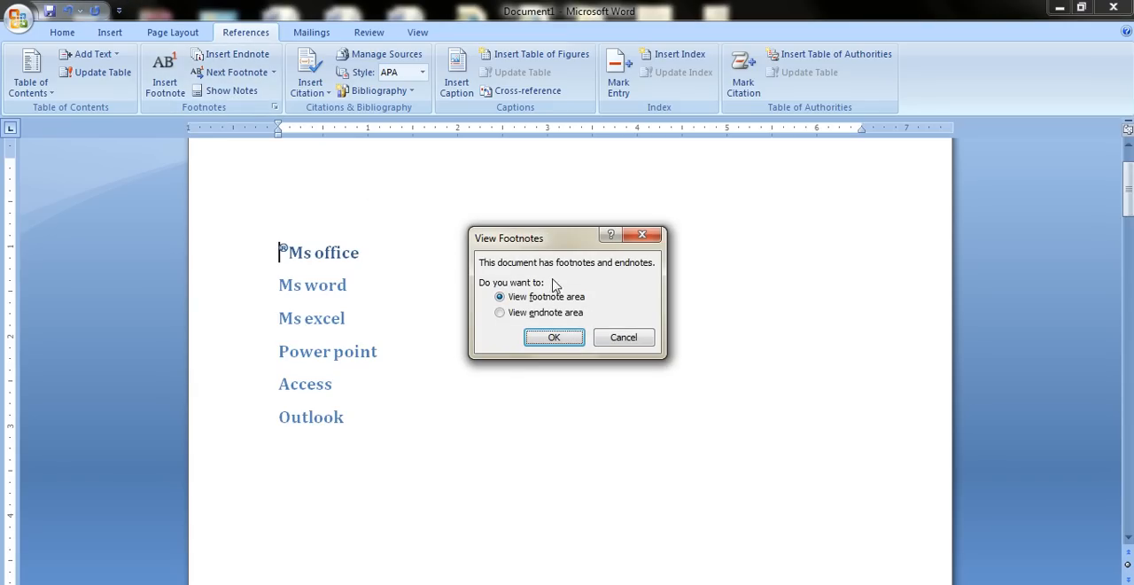
pyautogui.moveTo(551, 241); pyautogui.dragTo(531, 203)
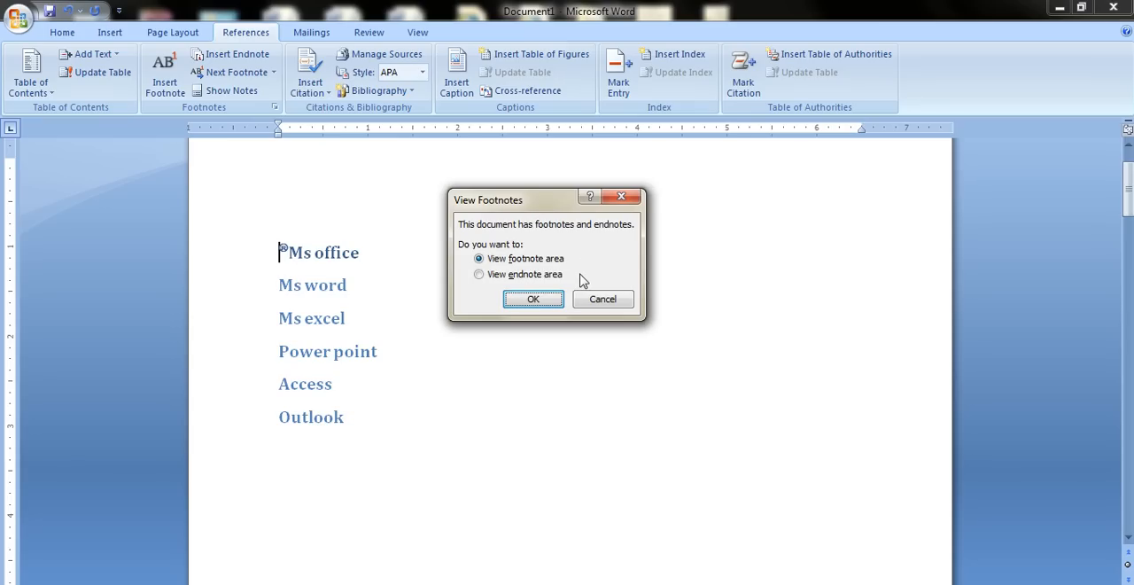
pyautogui.click(529, 276)
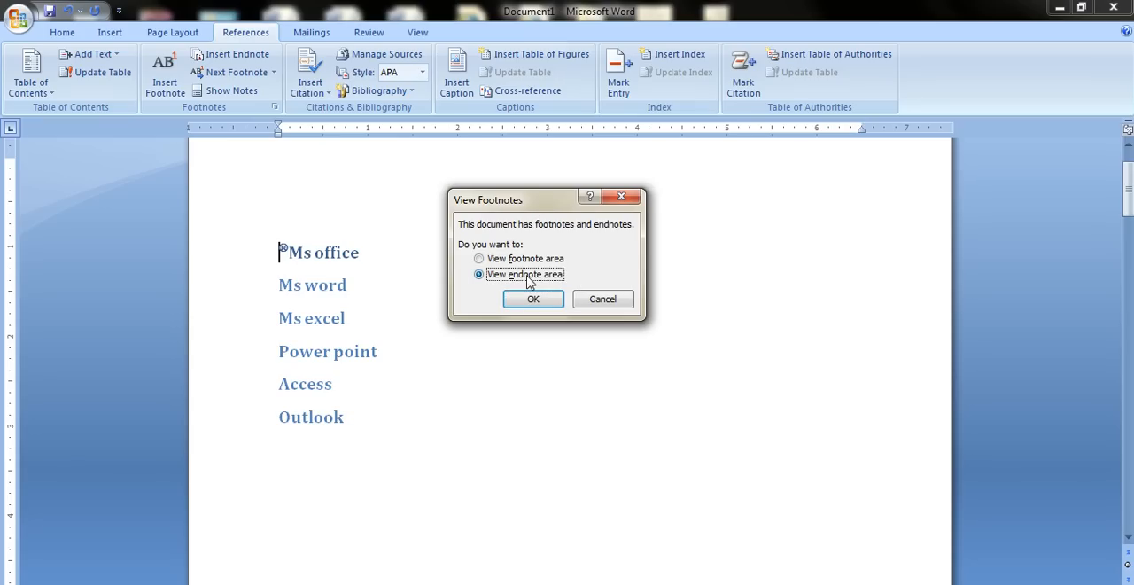
pyautogui.click(554, 301)
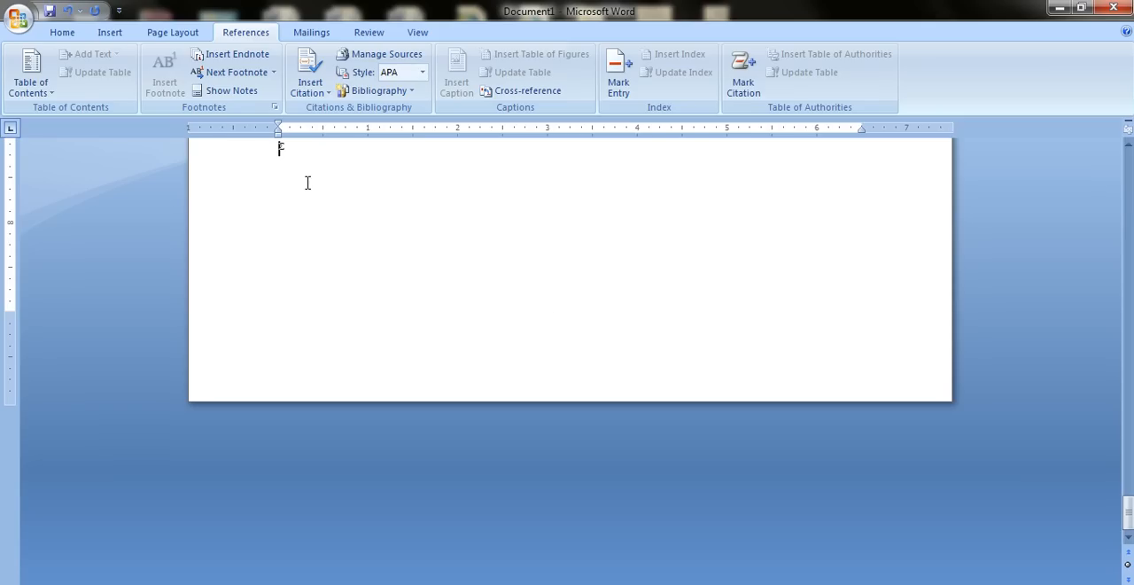
pyautogui.click(229, 94)
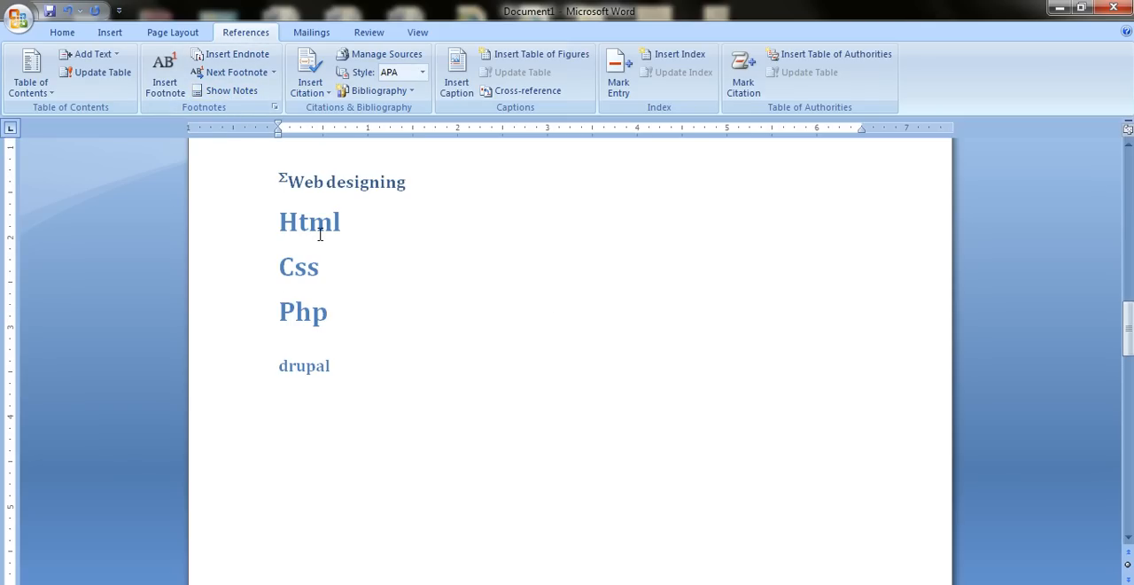
# Try moving from the "Web designing" heading to the next footnote in the document.
pyautogui.scroll(7, 319, 233)
pyautogui.scroll(-1, 317, 230)
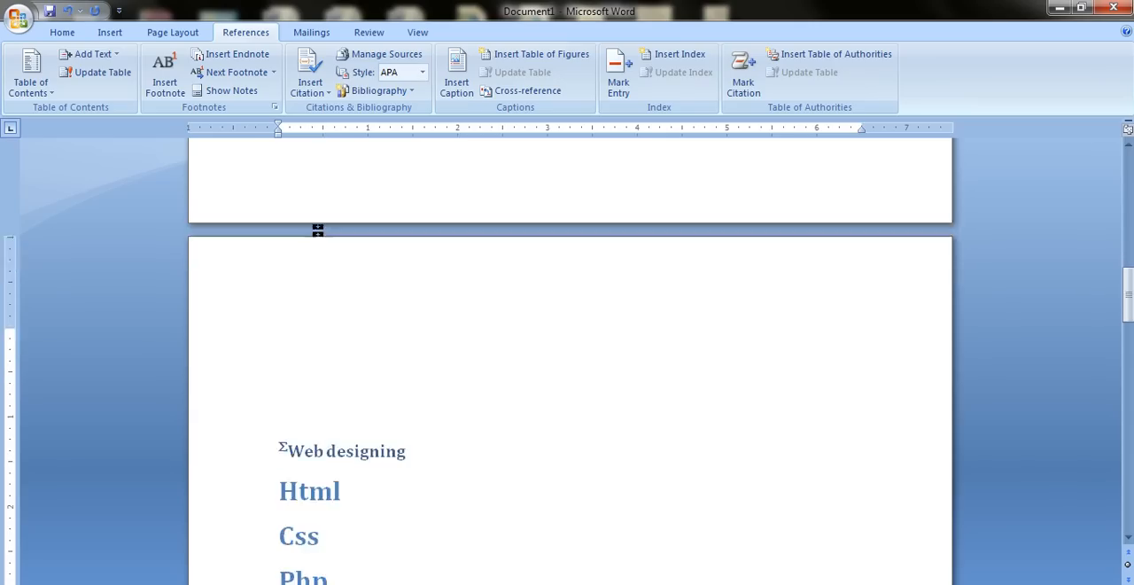
pyautogui.doubleClick(317, 230)
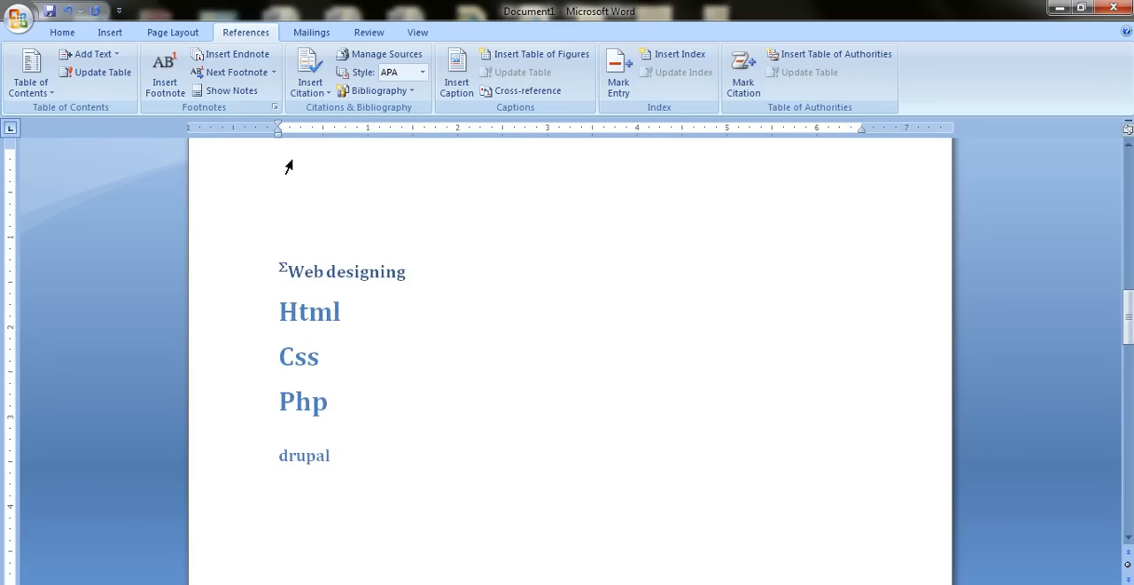
pyautogui.click(260, 78)
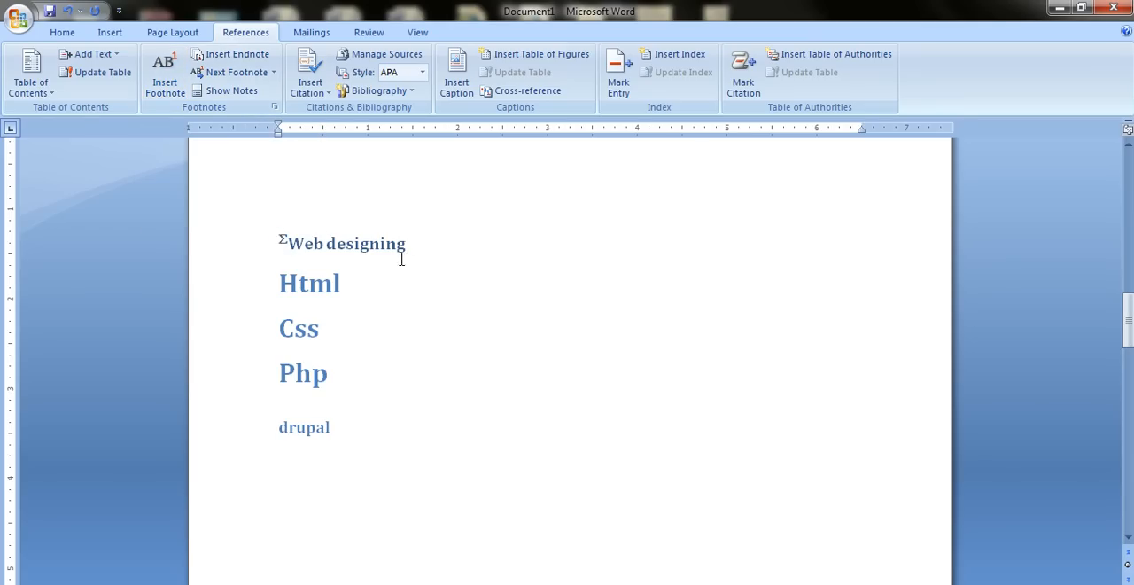
# Delete the entire document content, including the headings and their notes.
pyautogui.scroll(6, 390, 253)
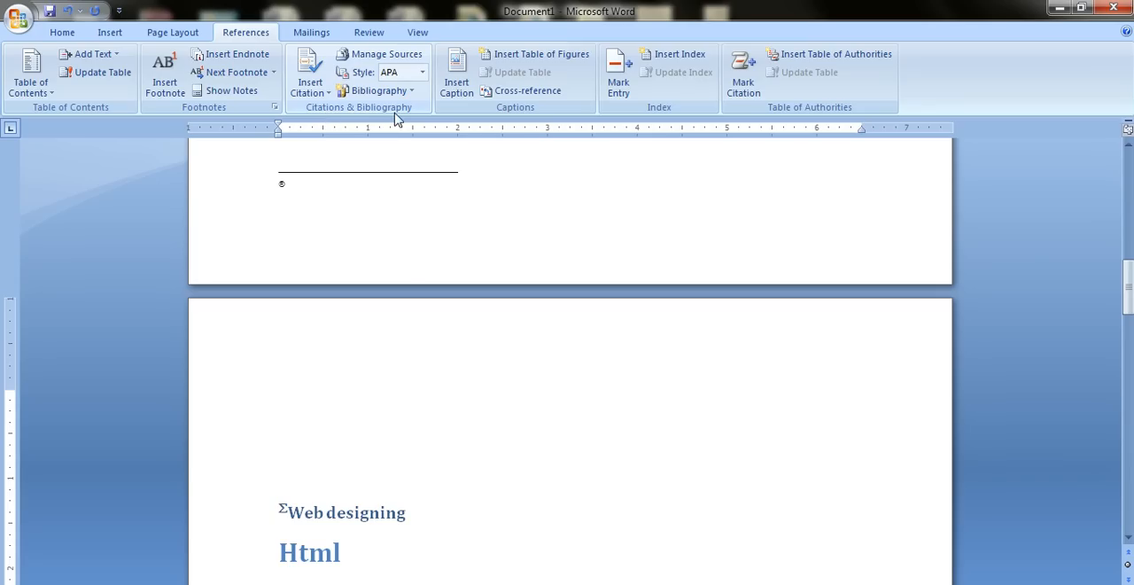
pyautogui.scroll(6, 401, 278)
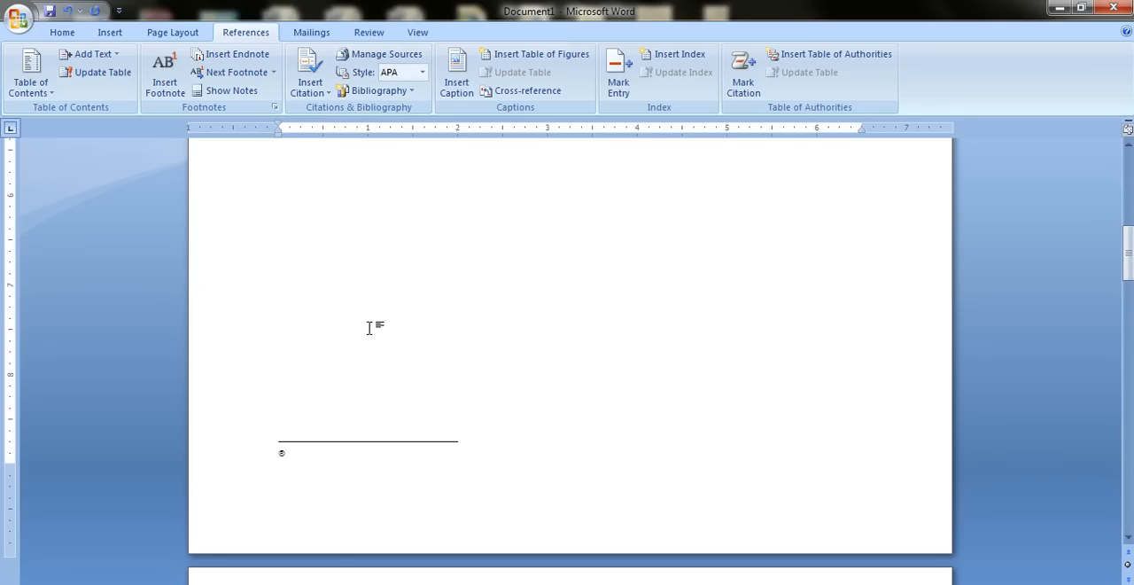
pyautogui.scroll(5, 370, 327)
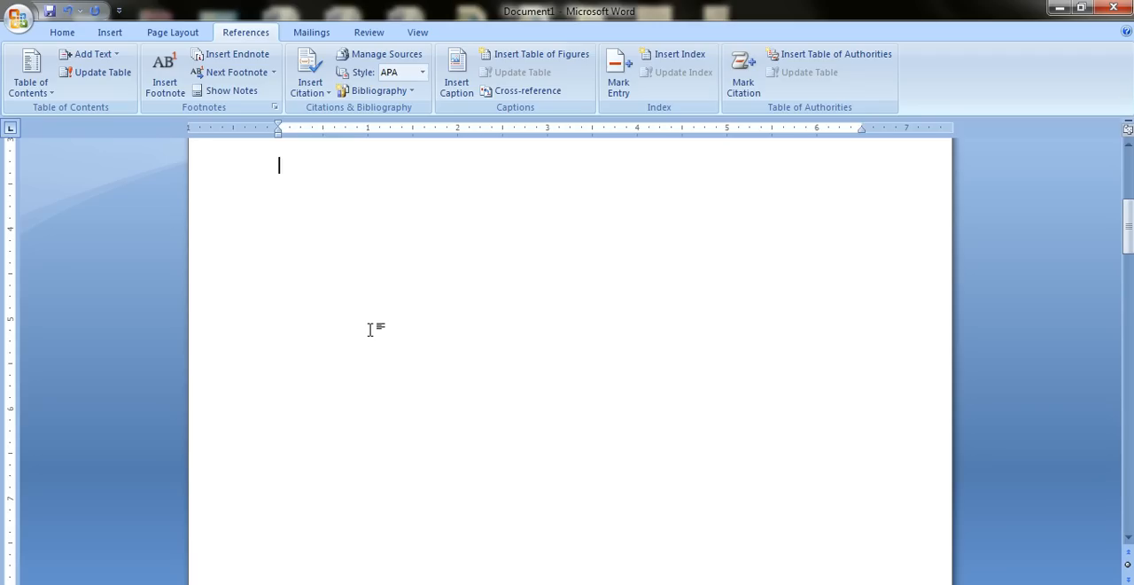
pyautogui.hotkey('ctrl', 'a')
pyautogui.press('Delete')
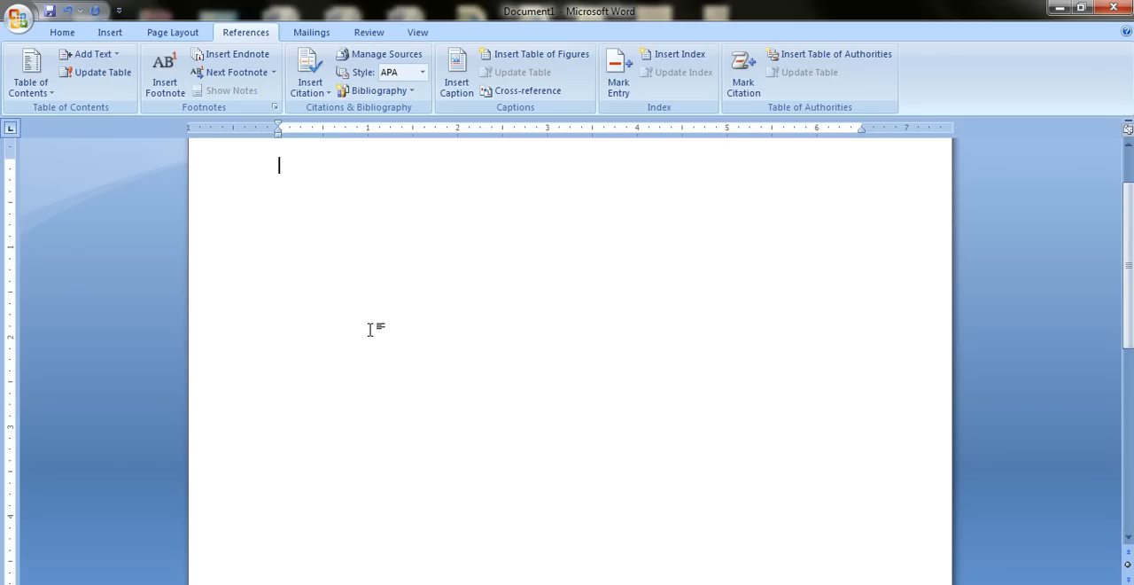
# Fill the empty document with Word's built-in random sample text and paste further copies of the paragraphs below it.
pyautogui.write('=r')
pyautogui.write('na')
pyautogui.press('BackSpace')
pyautogui.press('BackSpace')
pyautogui.press('BackSpace')
pyautogui.press('Return')
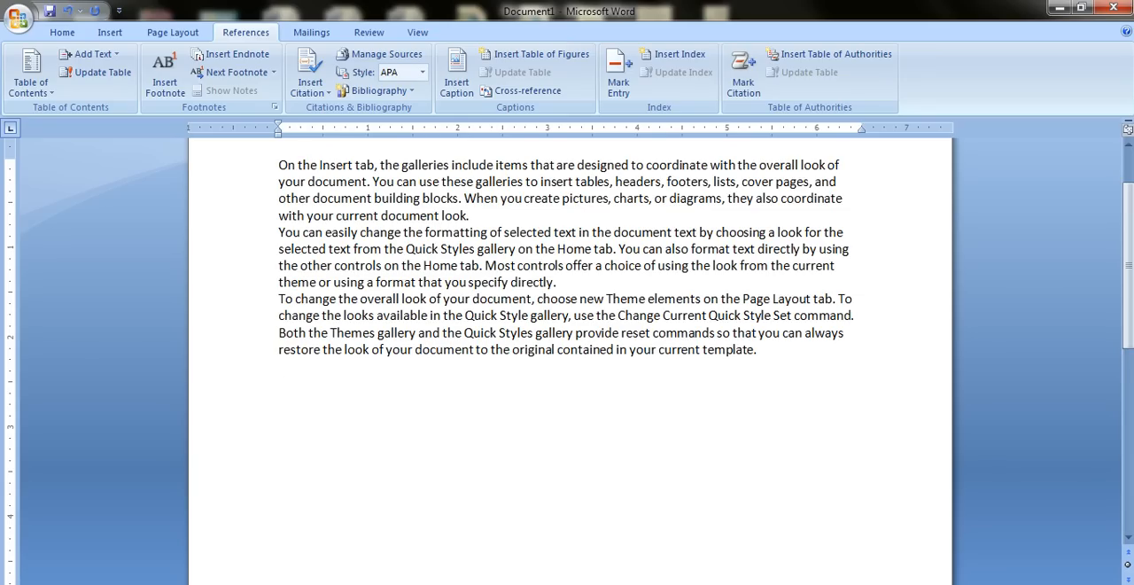
pyautogui.write('On the Insert tab, the galleries include items that are designed to coordinate with the overall look of your document. You can use these galleries to insert tables, headers, footers, lists, cover pages, and other document building blocks. When you create pictures, charts, or diagrams, they also coordinate with your current document look. You can easily change the formatting of selected text in the document text by choosing a look for the selected text from the Quick Styles gallery on the Home tab. You can also format text directly by using the other controls on the Home tab. Most controls offer a choice of using the look from the current theme or using a format that you specify directly. To change the overall look of your document, choose new Theme elements on the Page Layout tab. To change the looks available in the Quick Style gallery, use the Change Current Quick Style Set command. Both the Themes gallery and the Quick Styles gallery provide reset commands so that you can always restore the look of your document to the original contained in your current template.')
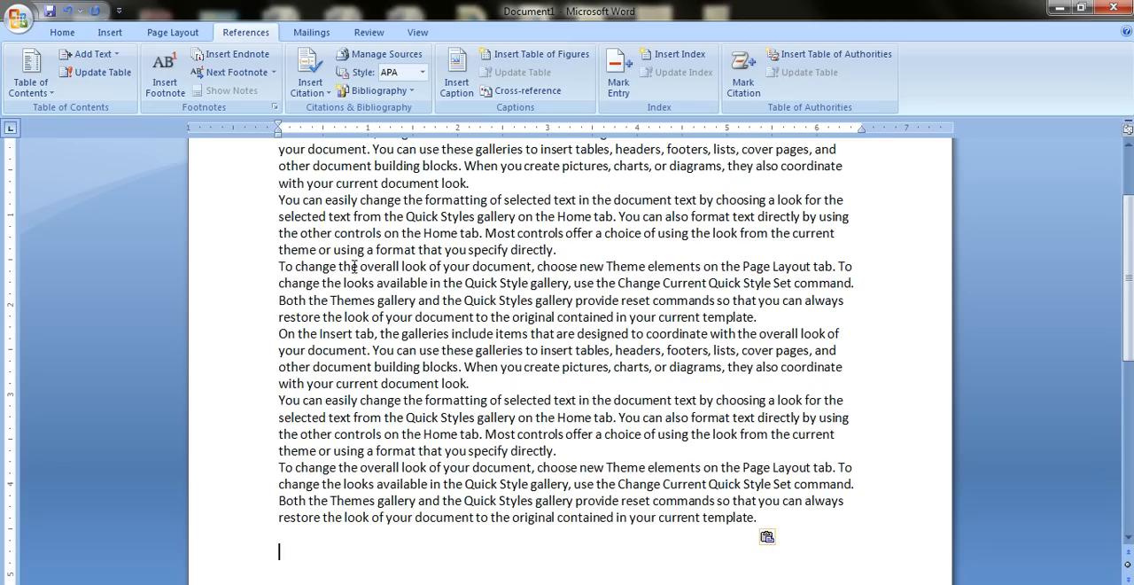
pyautogui.write('On the Insert tab, the galleries include items that are designed to coordinate with the overall look of your document. You can use these galleries to insert tables, headers, footers, lists, cover pages, and other document building blocks. When you create pictures, charts, or diagrams, they also coordinate with your current document look. You can easily change the formatting of selected text in the document text by choosing a look for the selected text from the Quick Styles gallery on the Home tab. You can also format text directly by using the other controls on the Home tab. Most controls offer a choice of using the look from the current theme or using a format that you specify directly. To change the overall look of your document, choose new Theme elements on the Page Layout tab. To change the looks available in the Quick Style gallery, use the Change Current Quick Style Set command. Both the Themes gallery and the Quick Styles gallery provide reset commands so that you can always restore the look of your document to the original contained in your current template.')
# Start a new citation source of type Book for the word "include" in the first line of the document.
pyautogui.scroll(6, 408, 400)
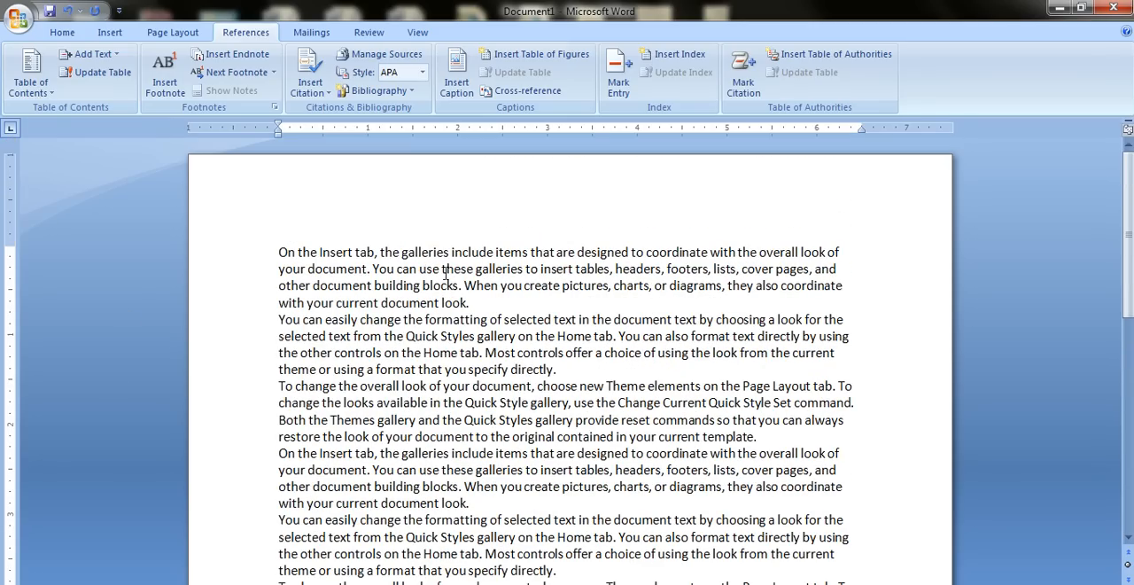
pyautogui.scroll(1, 492, 310)
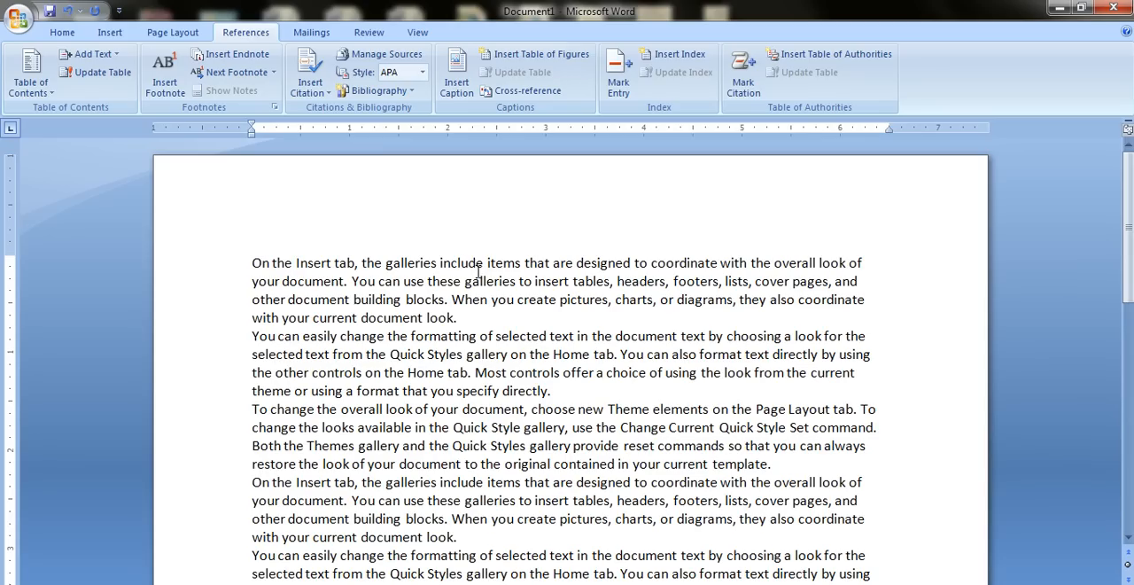
pyautogui.moveTo(490, 268); pyautogui.dragTo(449, 266)
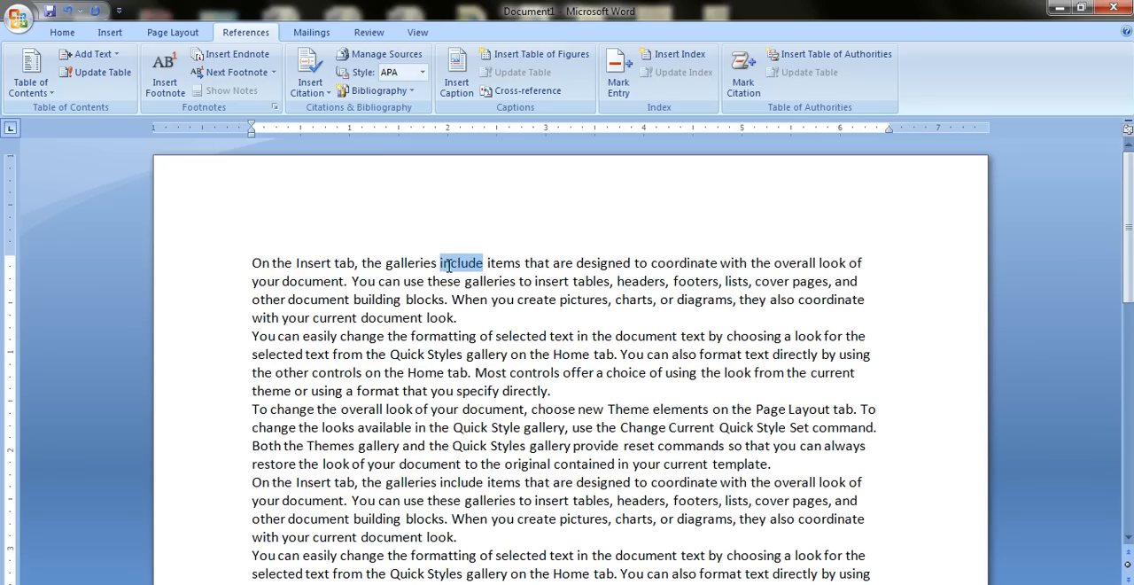
pyautogui.click(327, 92)
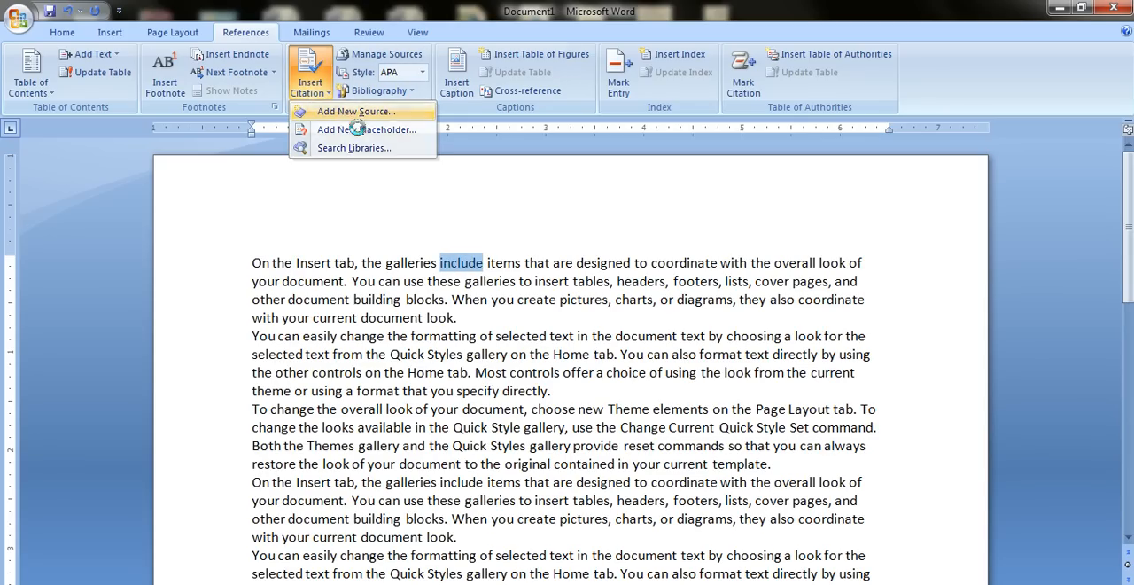
pyautogui.click(350, 111)
pyautogui.moveTo(481, 185); pyautogui.dragTo(427, 62)
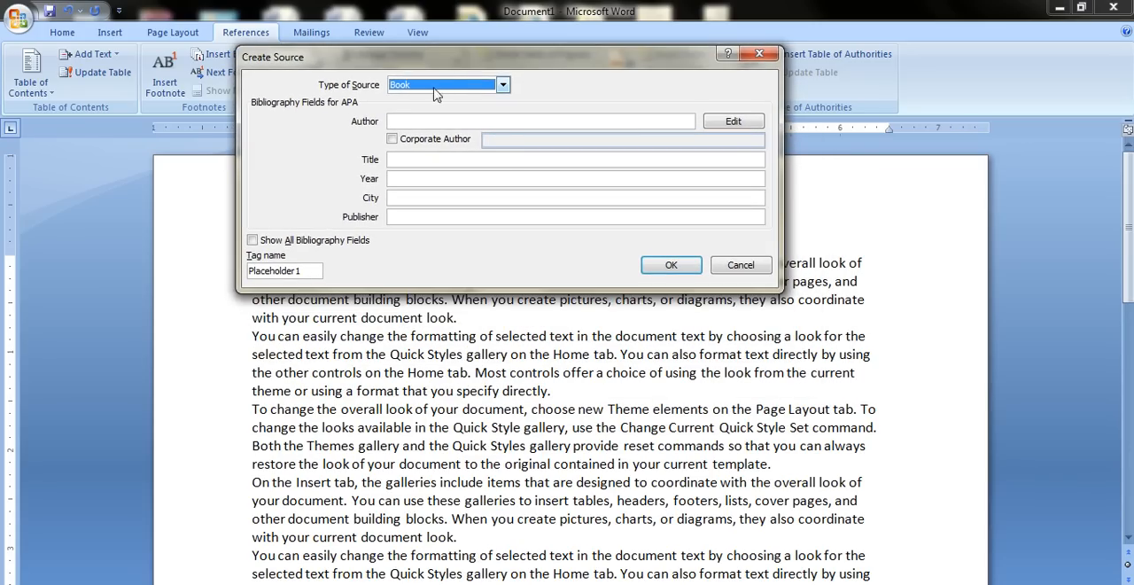
pyautogui.click(443, 89)
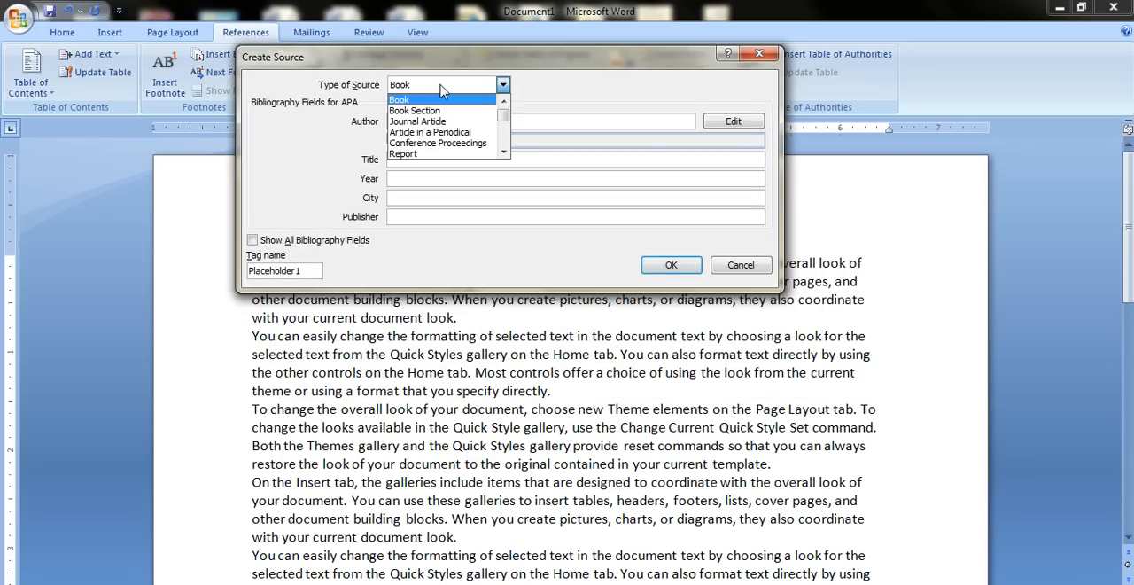
pyautogui.click(434, 100)
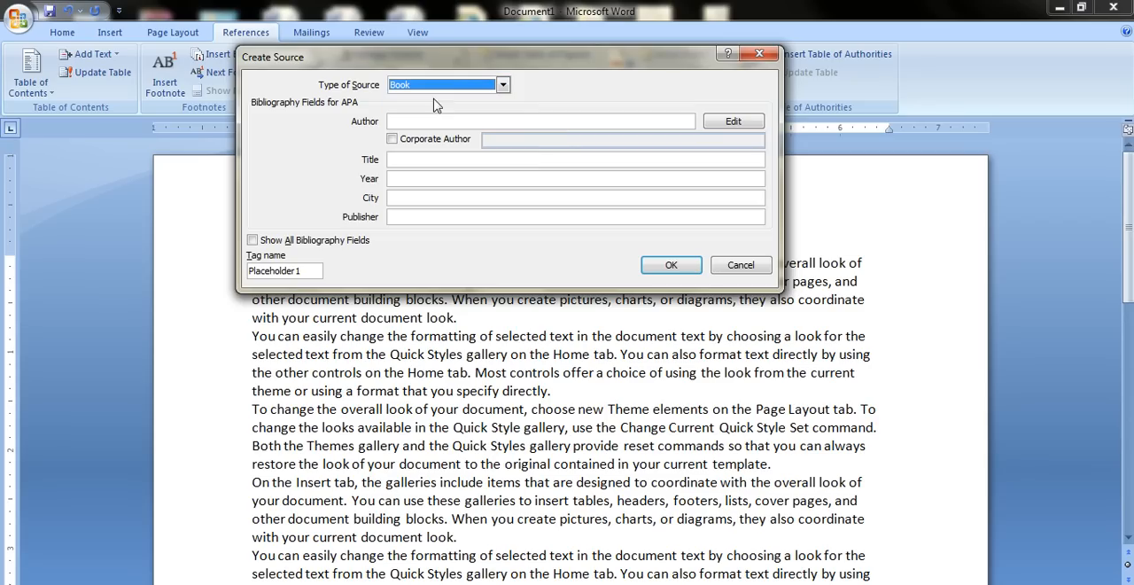
# Insert the citation with the author's name, the title "how", the year 2012 and the city "aaa".
pyautogui.click(471, 124)
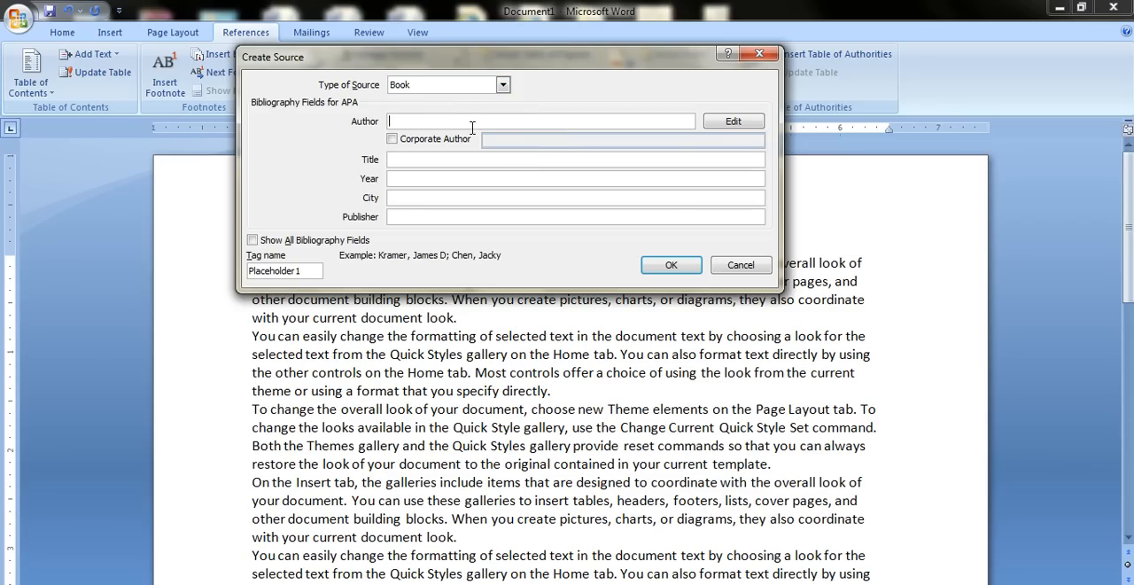
pyautogui.write('james')
pyautogui.press('Tab')
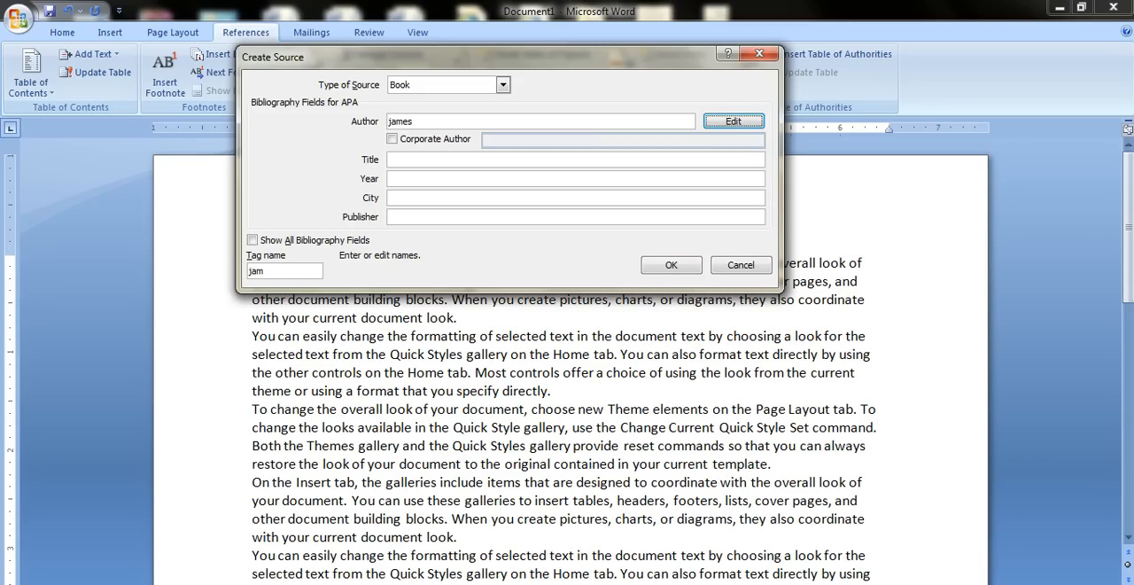
pyautogui.click(405, 163)
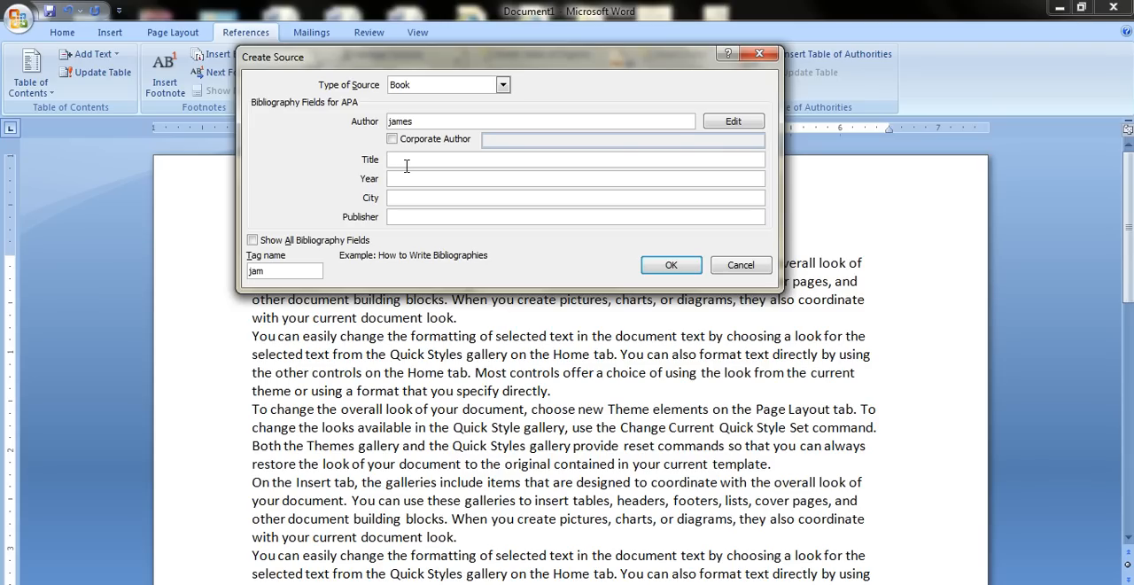
pyautogui.press('Tab')
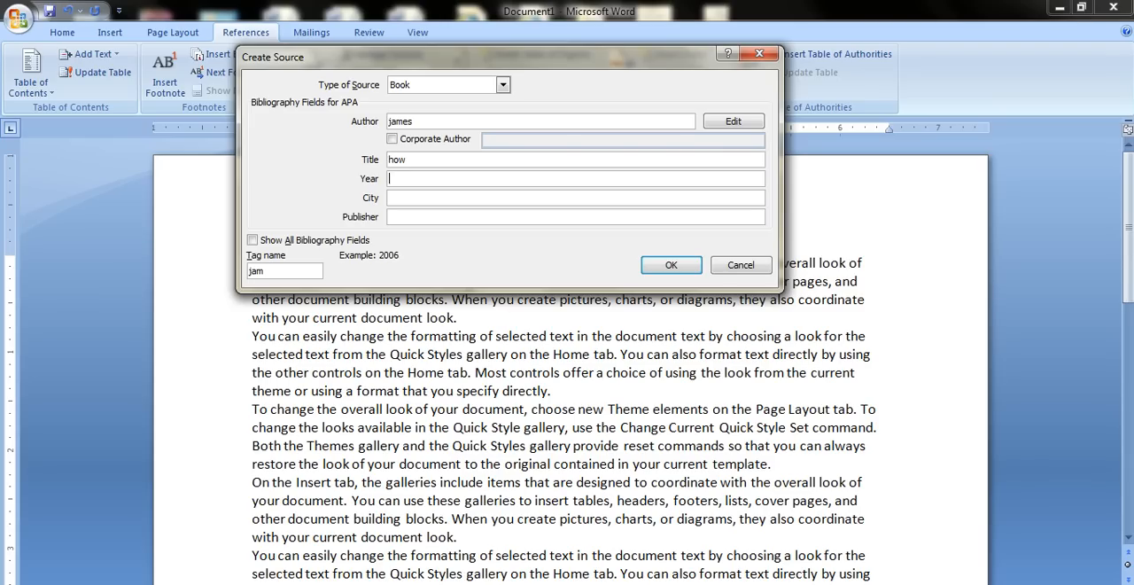
pyautogui.write('2012')
pyautogui.press('Tab')
pyautogui.press('Tab')
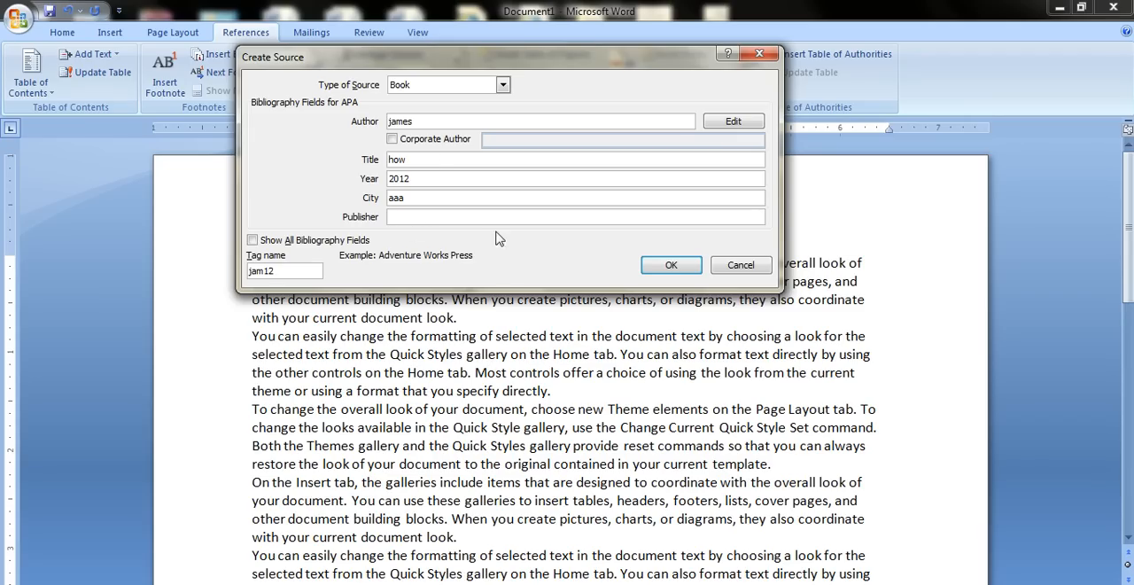
pyautogui.click(658, 266)
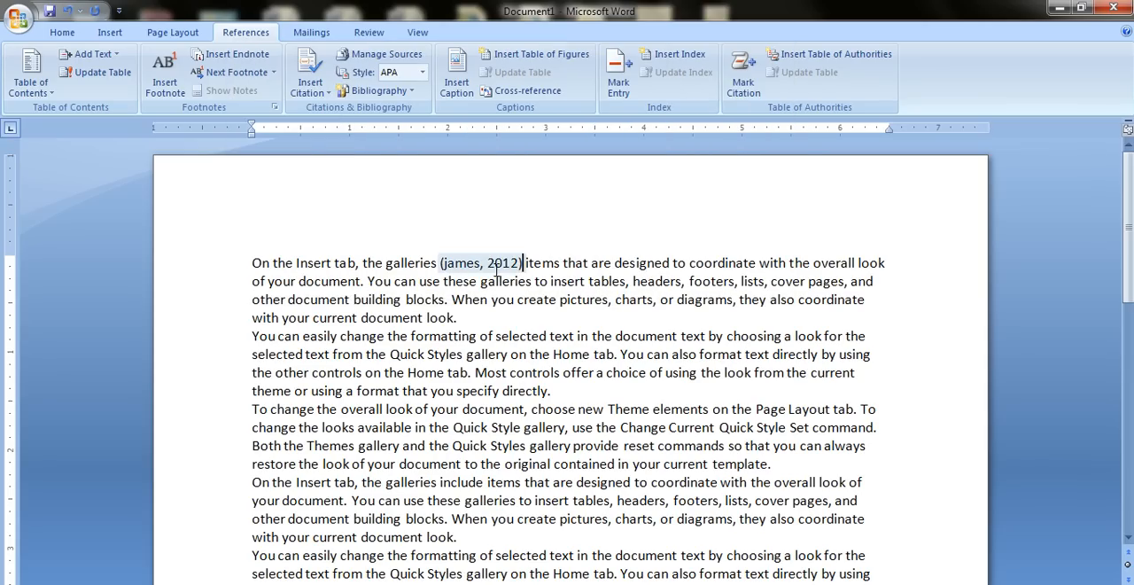
# Start a new citation source for the word "document" in the first paragraph beginning "To change the overall look".
pyautogui.scroll(-4, 505, 275)
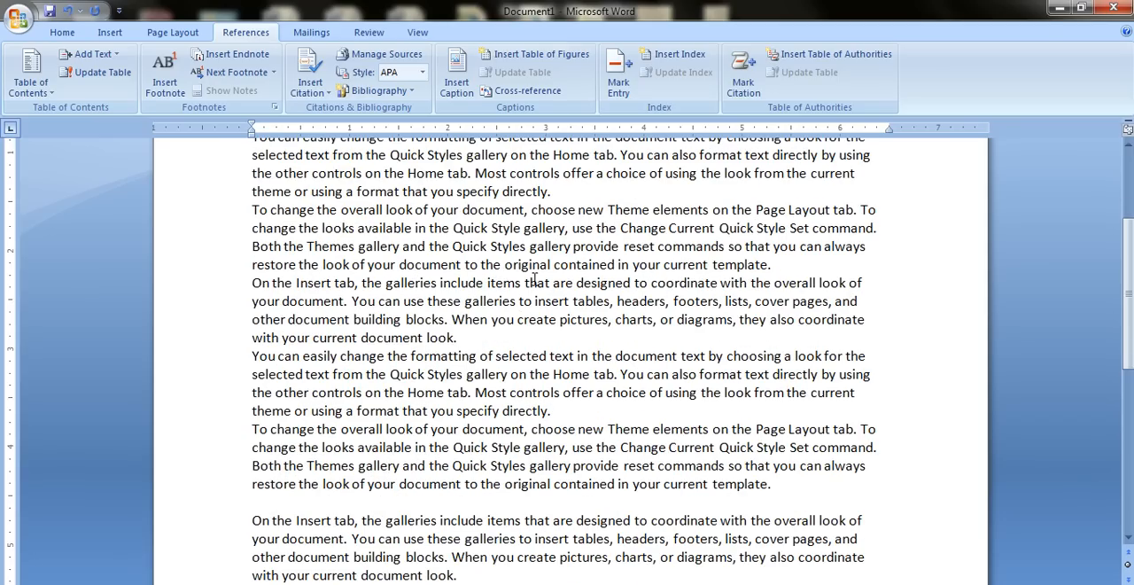
pyautogui.doubleClick(523, 212)
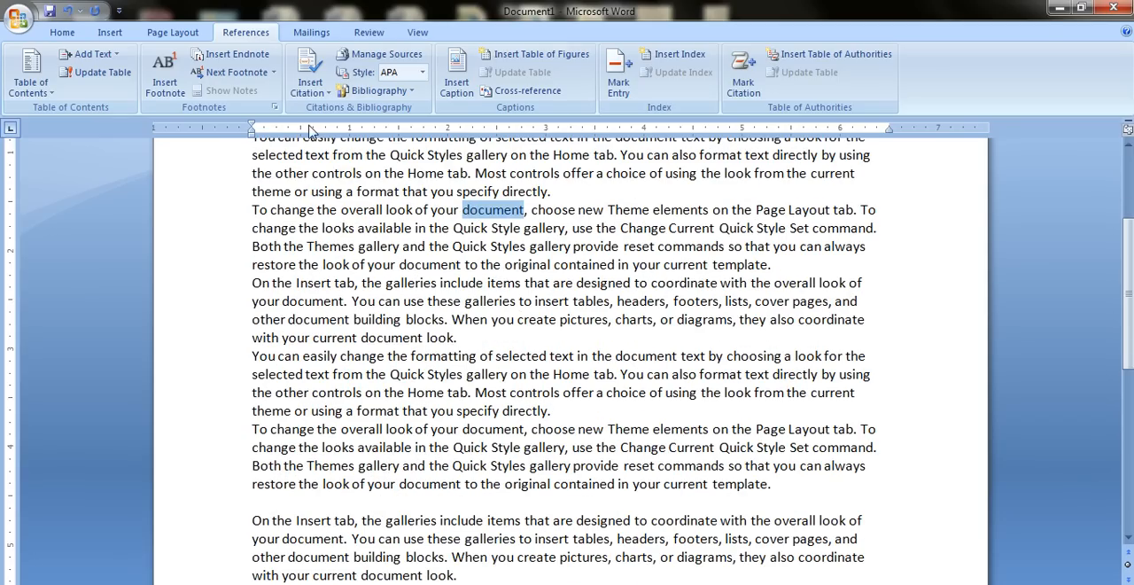
pyautogui.click(314, 87)
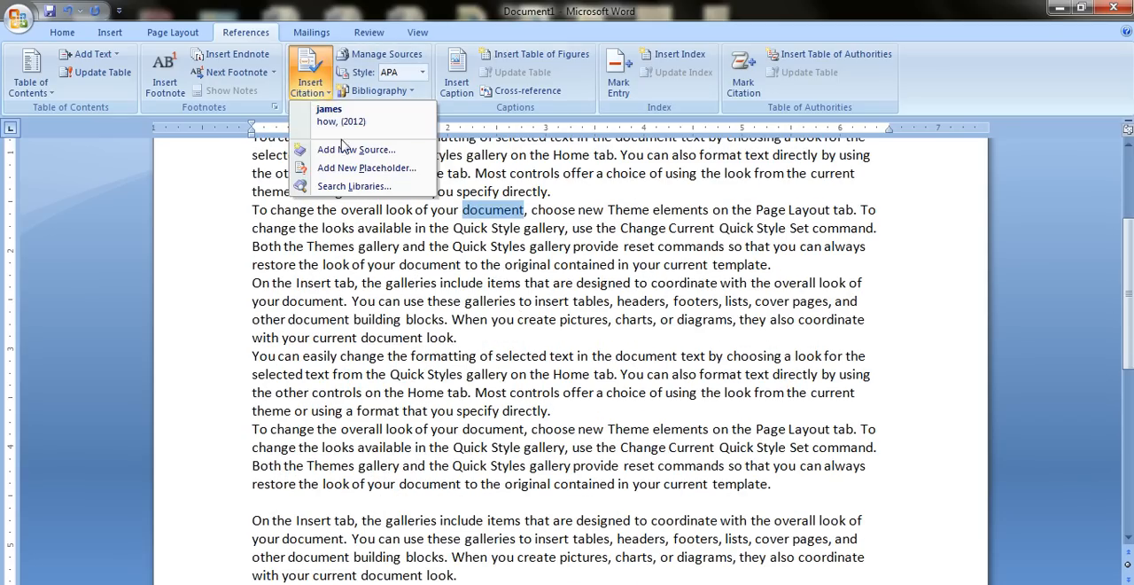
pyautogui.click(329, 150)
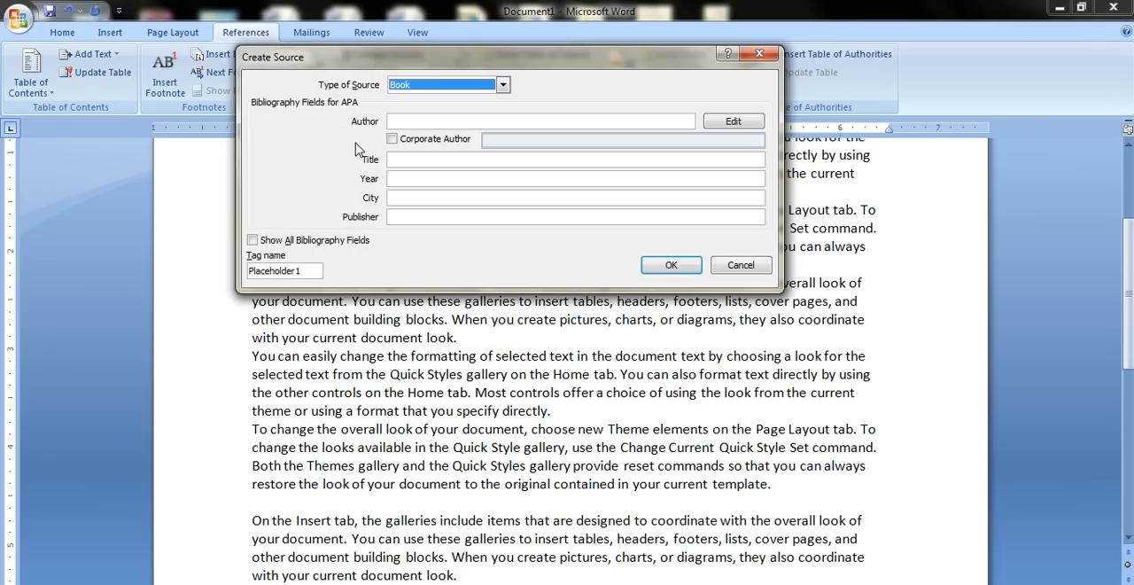
# Insert the Book citation with the author's name, the title "example", the year 2013 and the city "mmmm".
pyautogui.click(434, 126)
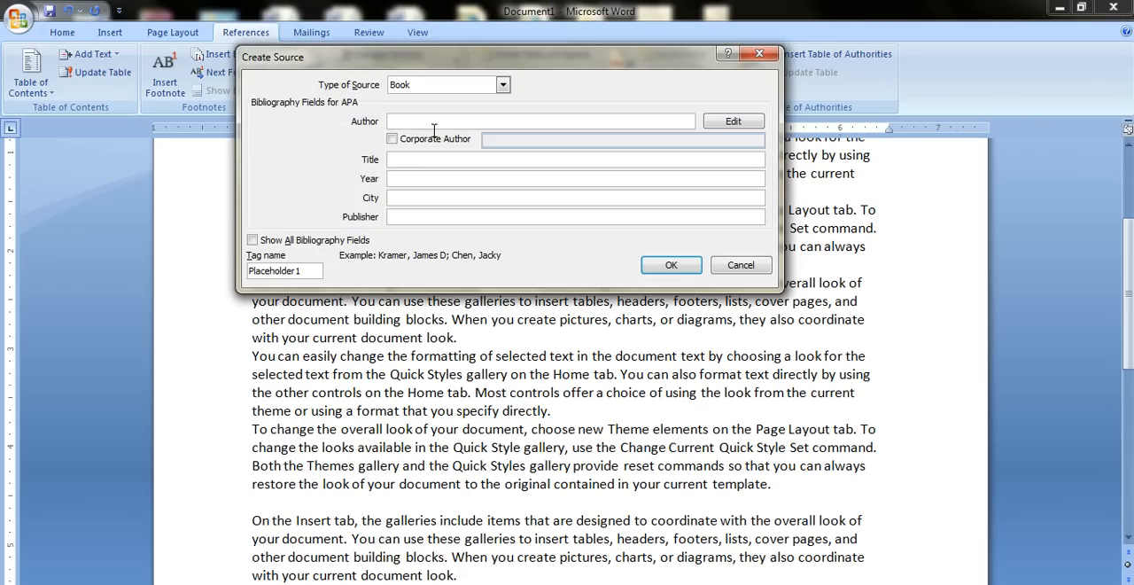
pyautogui.write('jacky')
pyautogui.press('Tab')
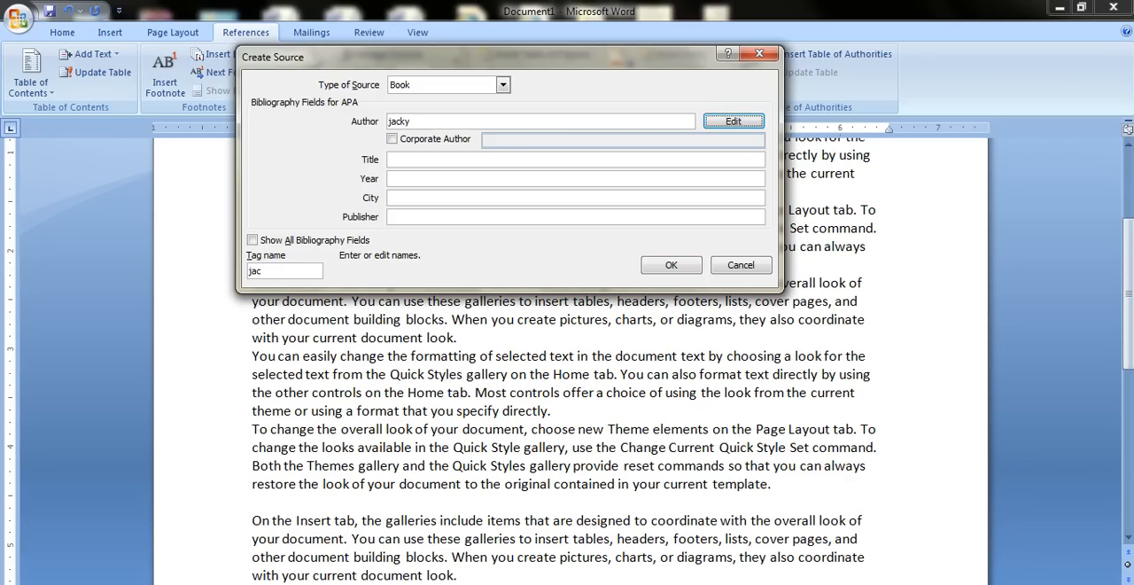
pyautogui.press('Tab')
pyautogui.press('Tab')
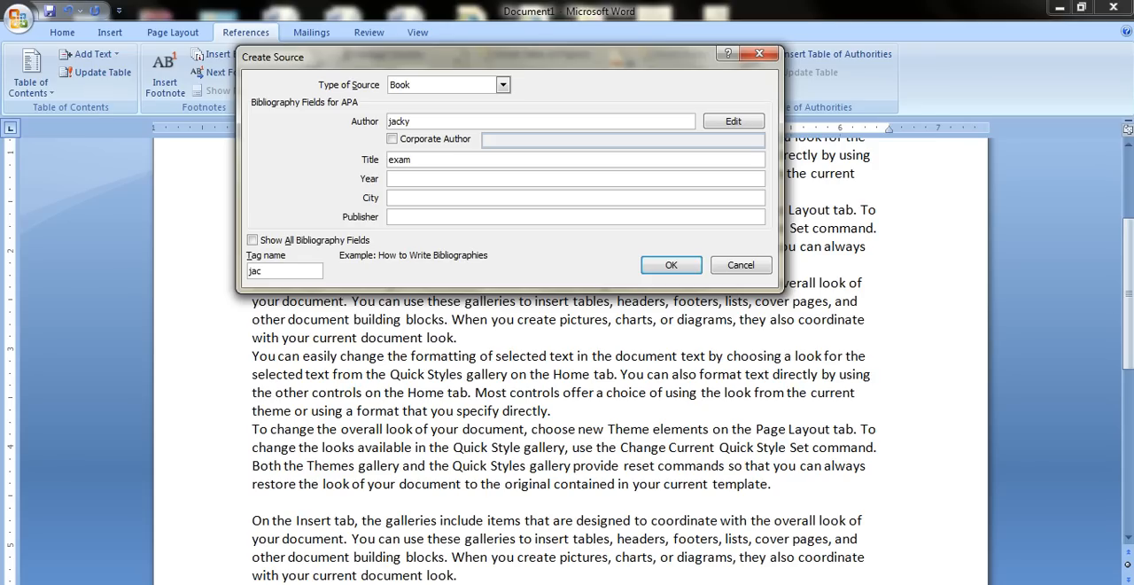
pyautogui.press('Tab')
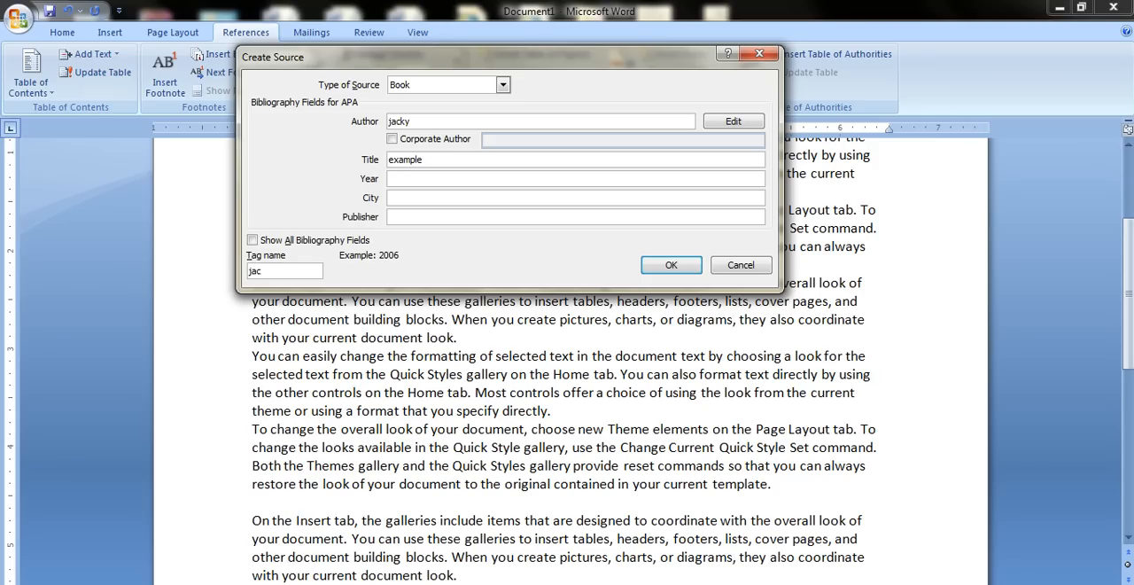
pyautogui.press('Tab')
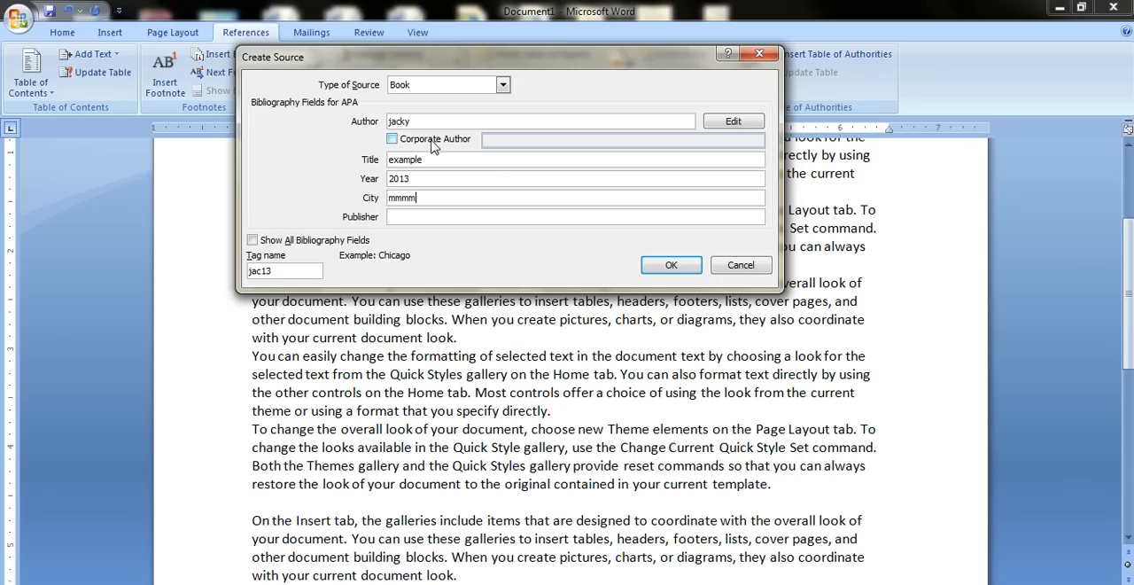
pyautogui.click(654, 267)
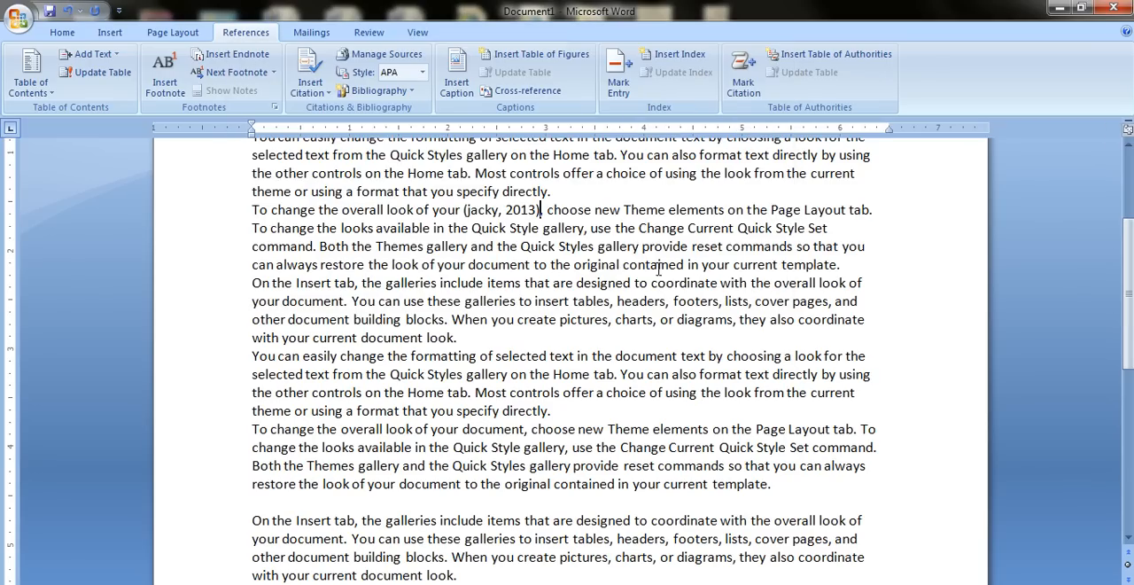
# Insert a citation of the existing 2013 source "example" on the empty line at the end of the document.
pyautogui.scroll(-2, 503, 272)
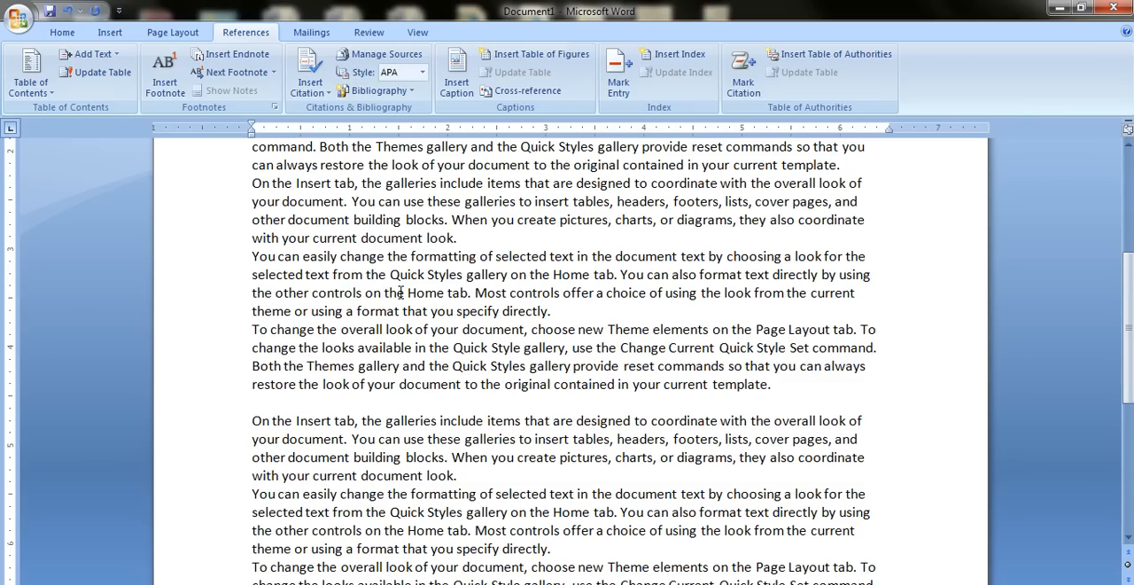
pyautogui.scroll(-7, 400, 292)
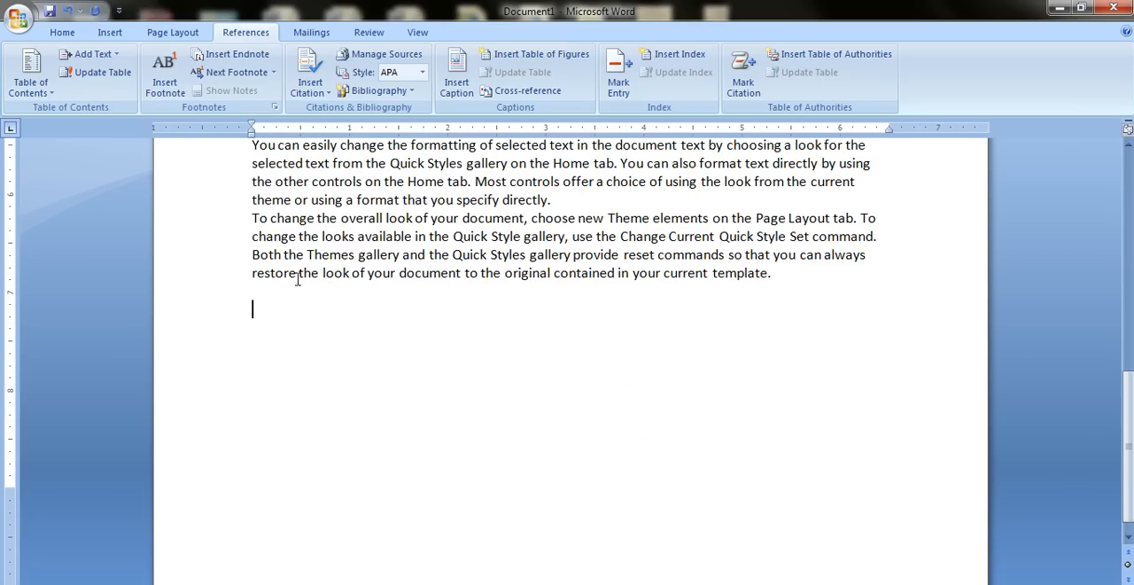
pyautogui.click(323, 98)
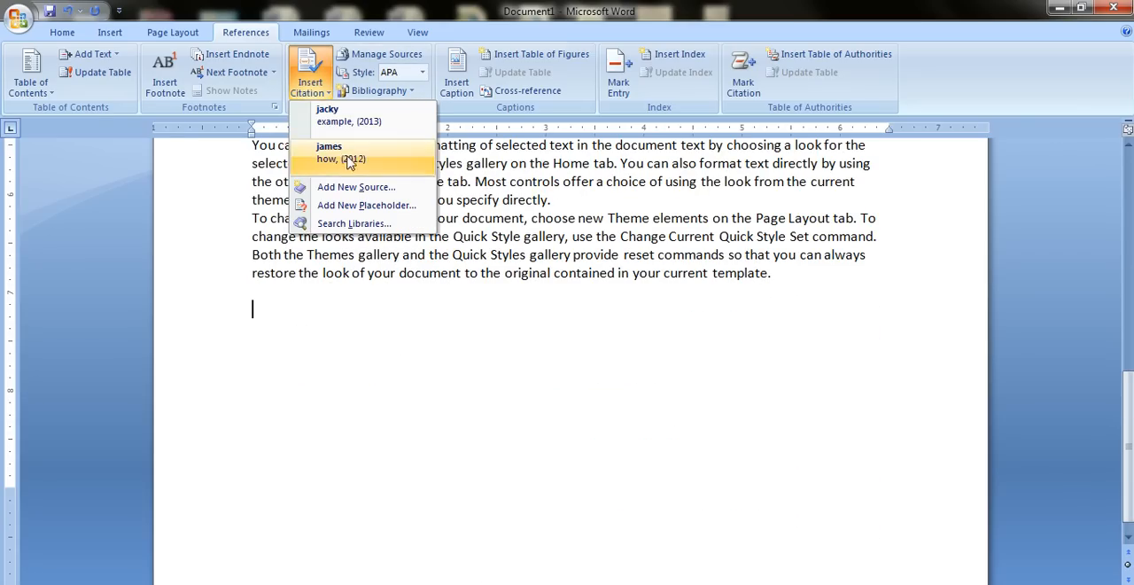
pyautogui.click(393, 92)
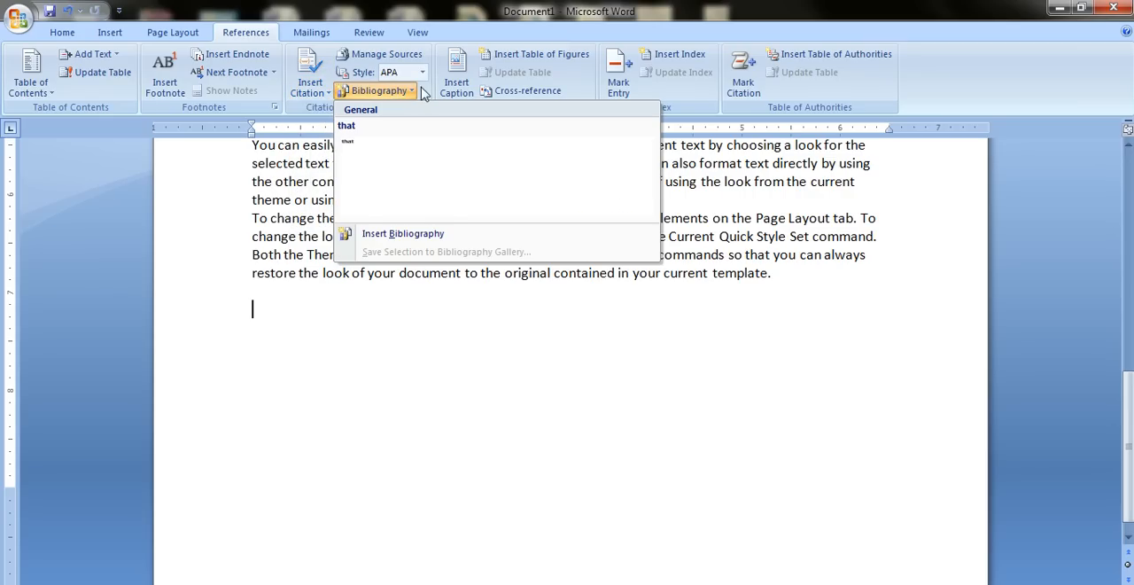
pyautogui.click(426, 91)
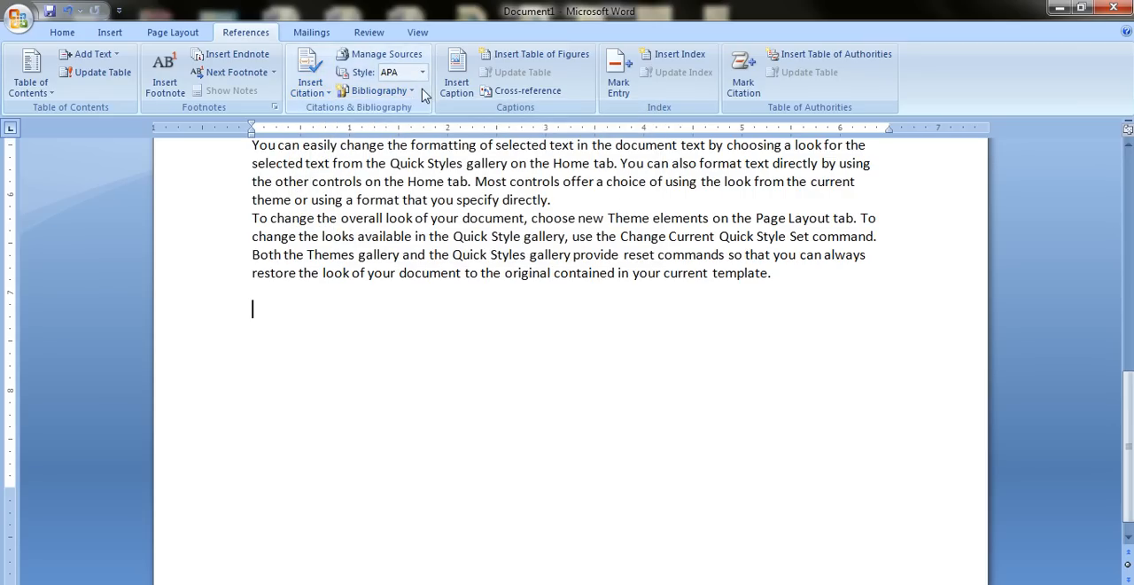
pyautogui.click(322, 93)
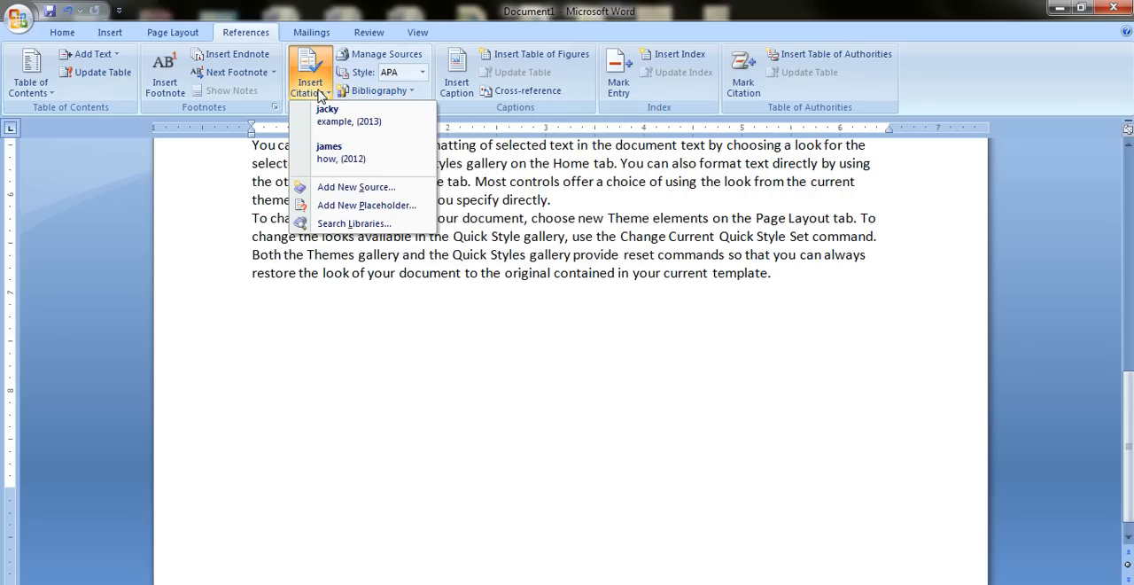
pyautogui.click(341, 128)
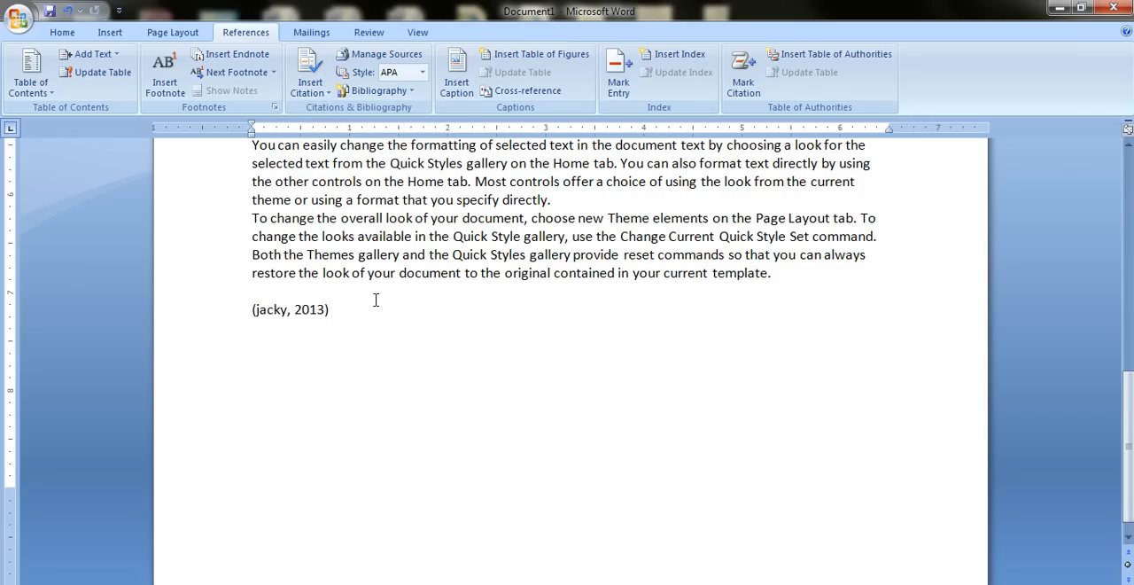
pyautogui.click(315, 94)
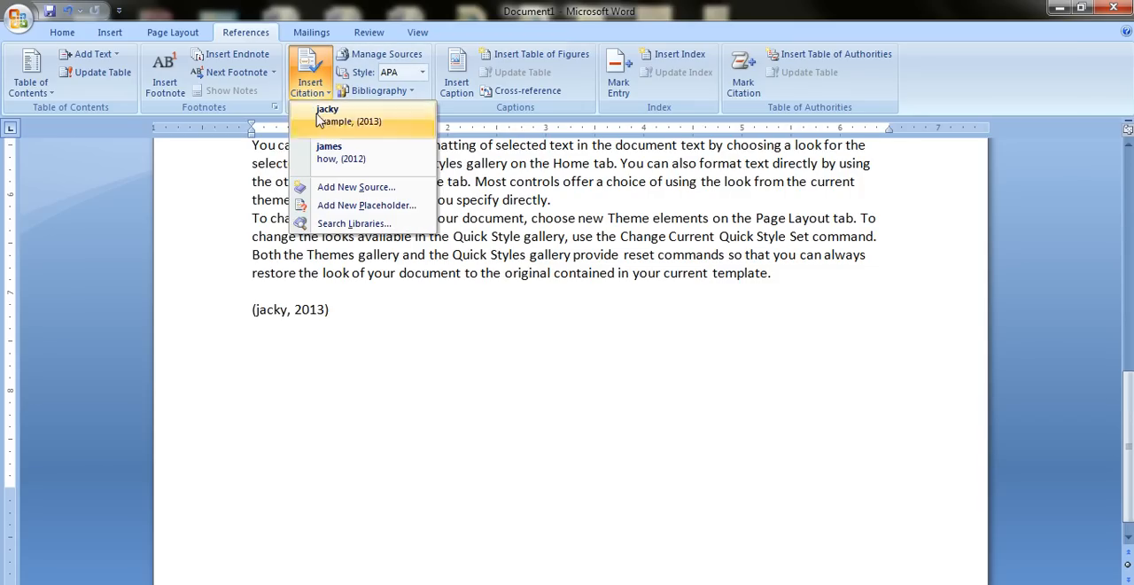
pyautogui.click(345, 308)
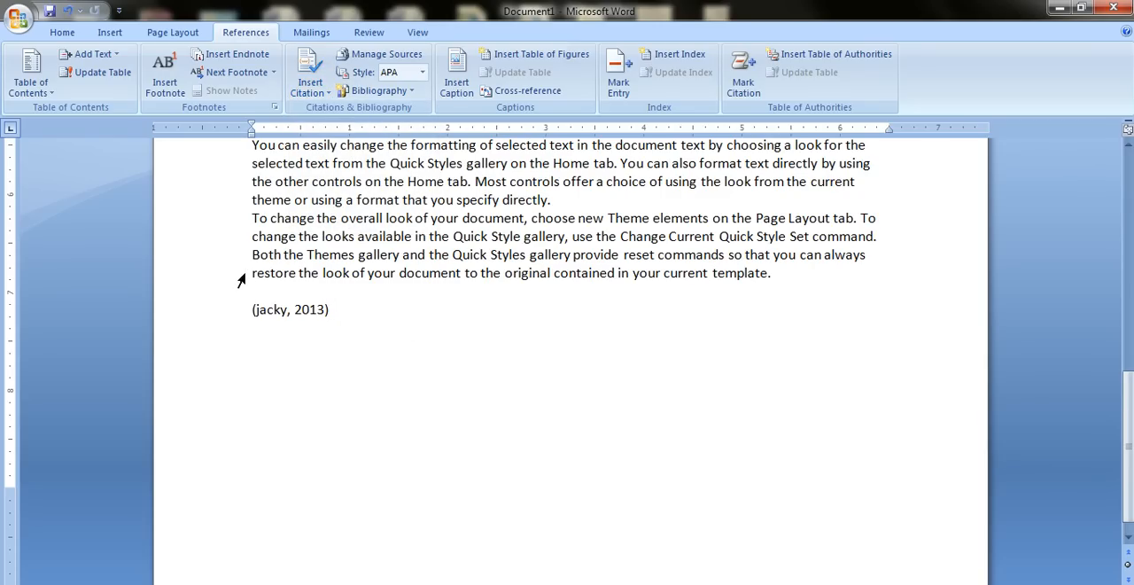
# Replace the citation at the end of the document with a bibliography of the cited sources.
pyautogui.click(312, 311)
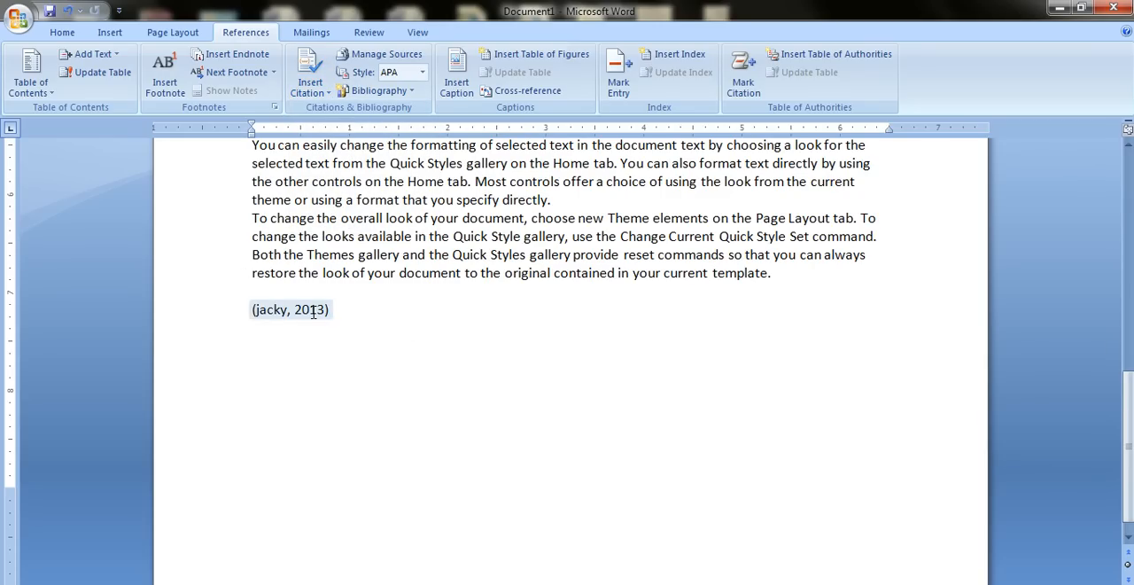
pyautogui.click(399, 91)
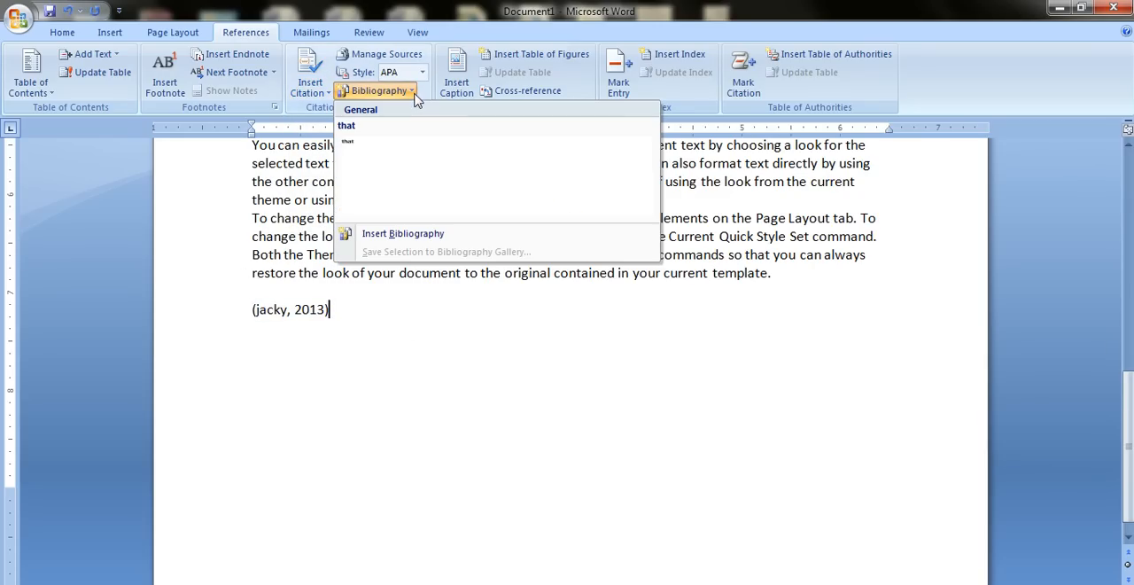
pyautogui.click(404, 234)
pyautogui.moveTo(354, 306); pyautogui.dragTo(257, 315)
pyautogui.press('Delete')
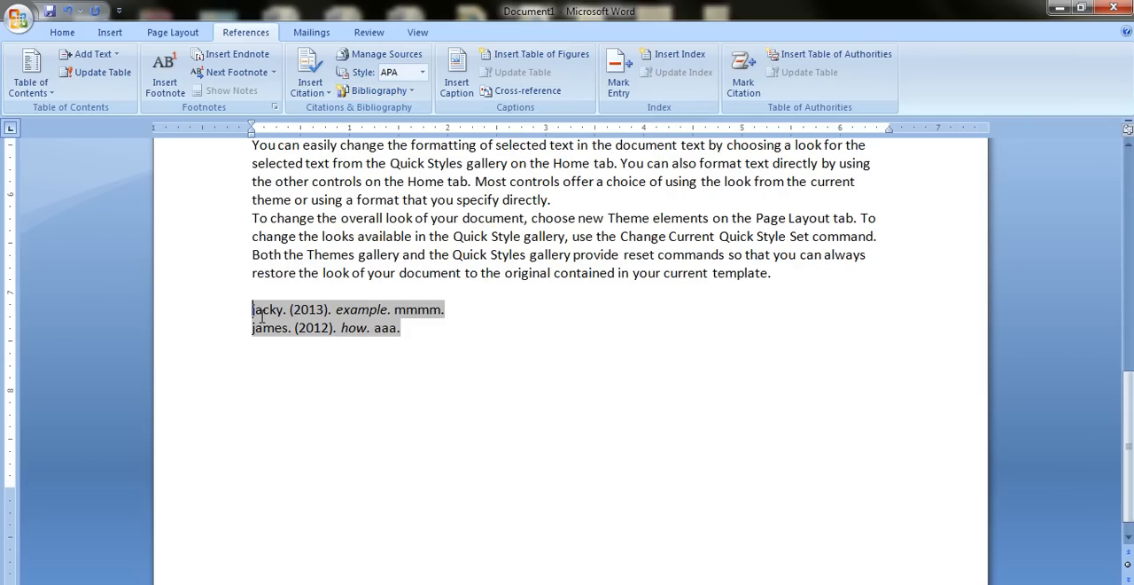
pyautogui.click(342, 352)
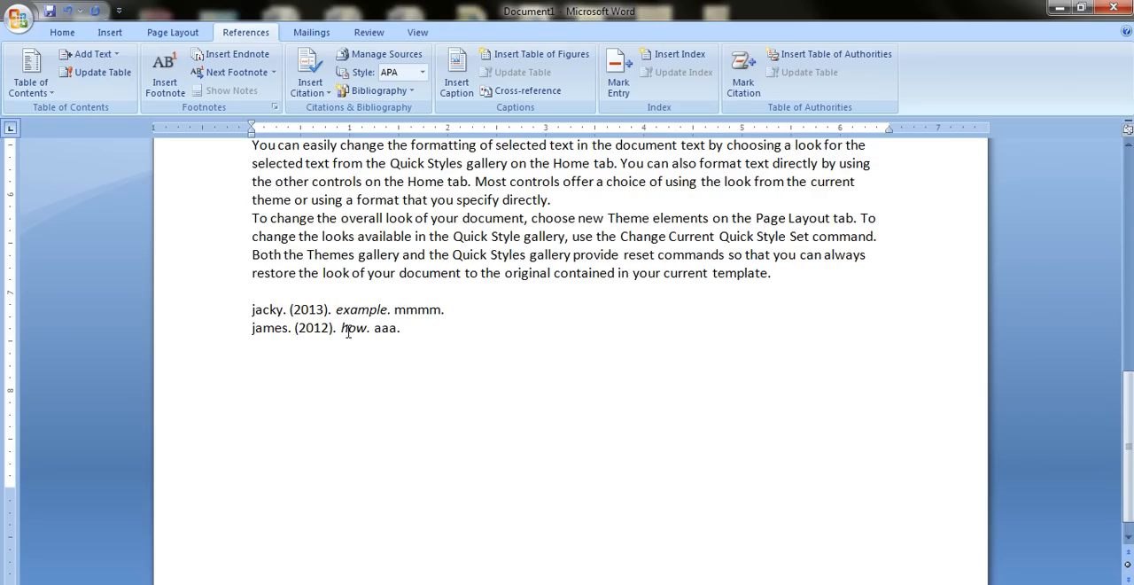
# Review the available citation styles and examine the master and current source lists in the Source Manager.
pyautogui.scroll(2, 348, 330)
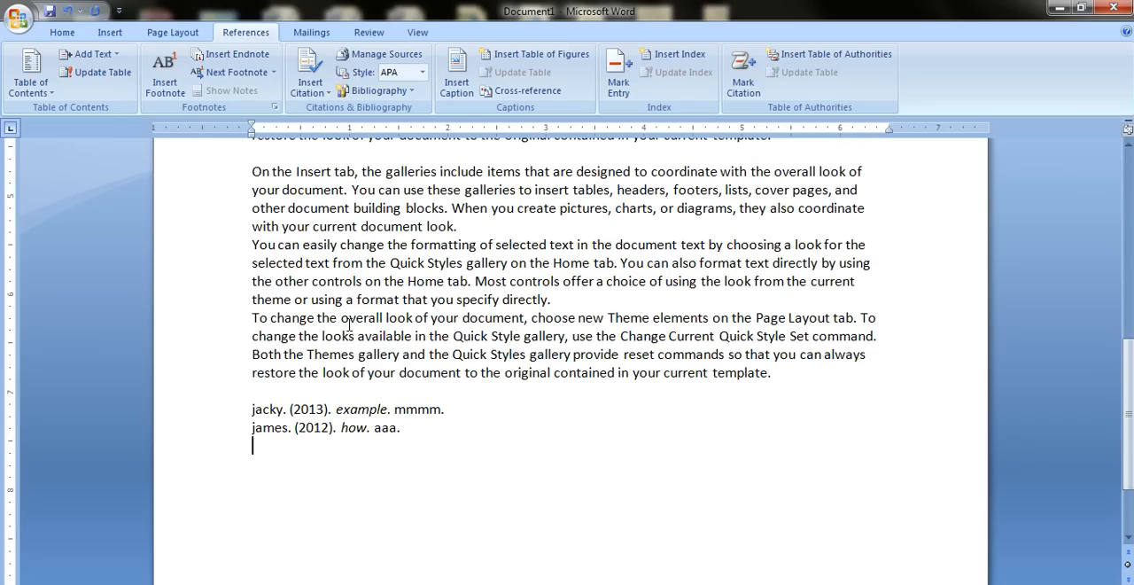
pyautogui.click(421, 74)
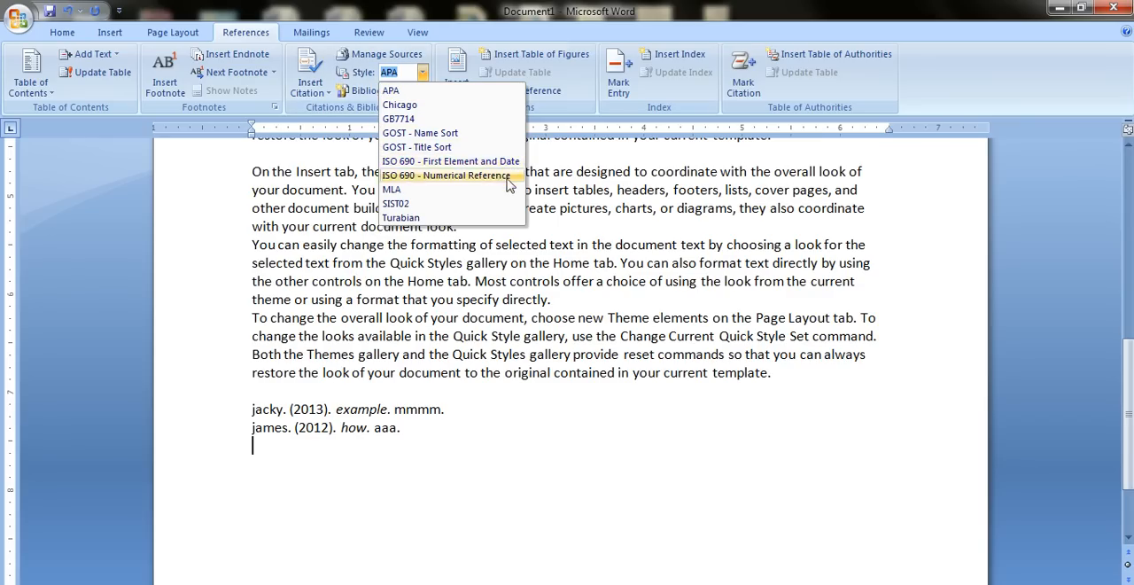
pyautogui.click(434, 55)
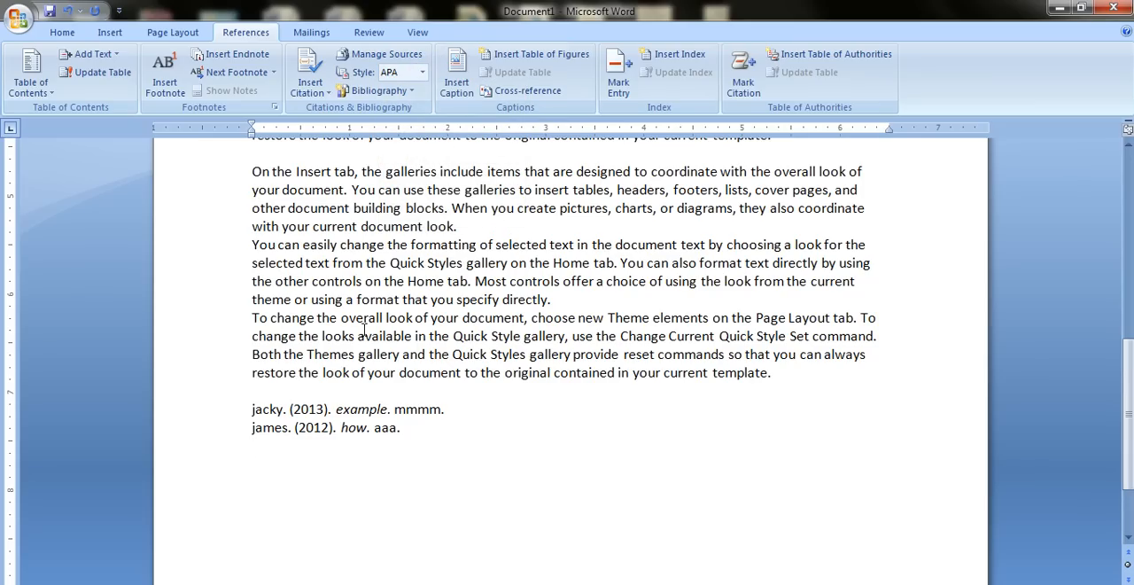
pyautogui.click(398, 55)
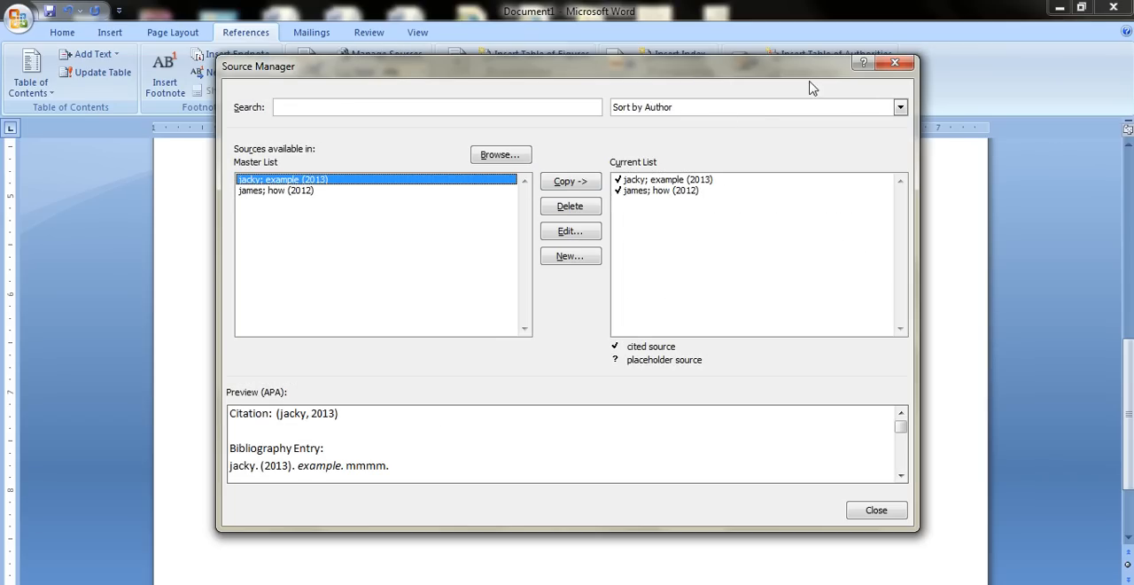
pyautogui.moveTo(768, 79); pyautogui.dragTo(755, 101)
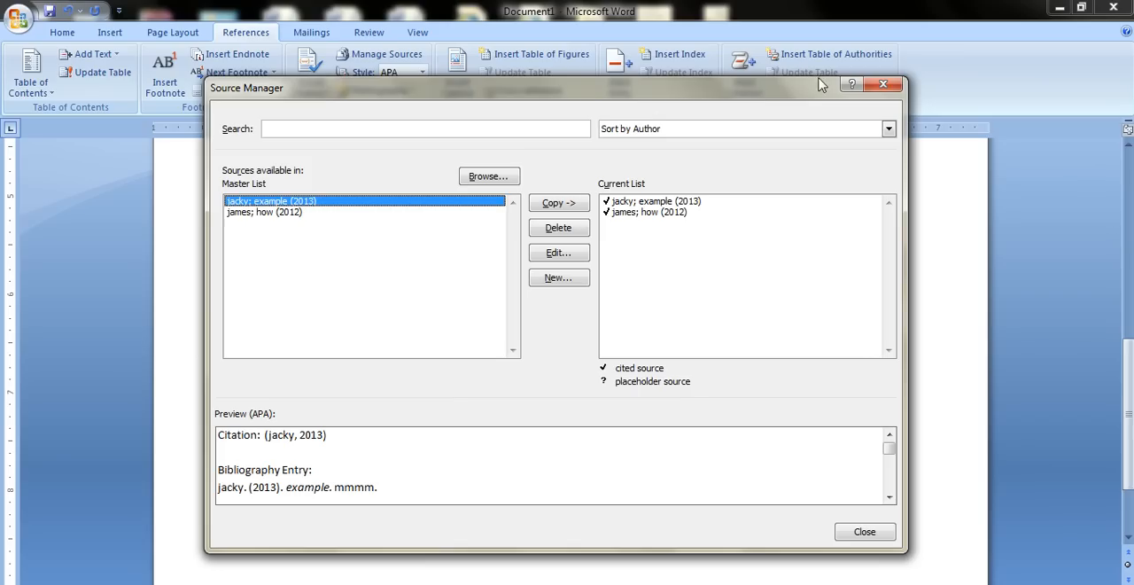
pyautogui.click(864, 85)
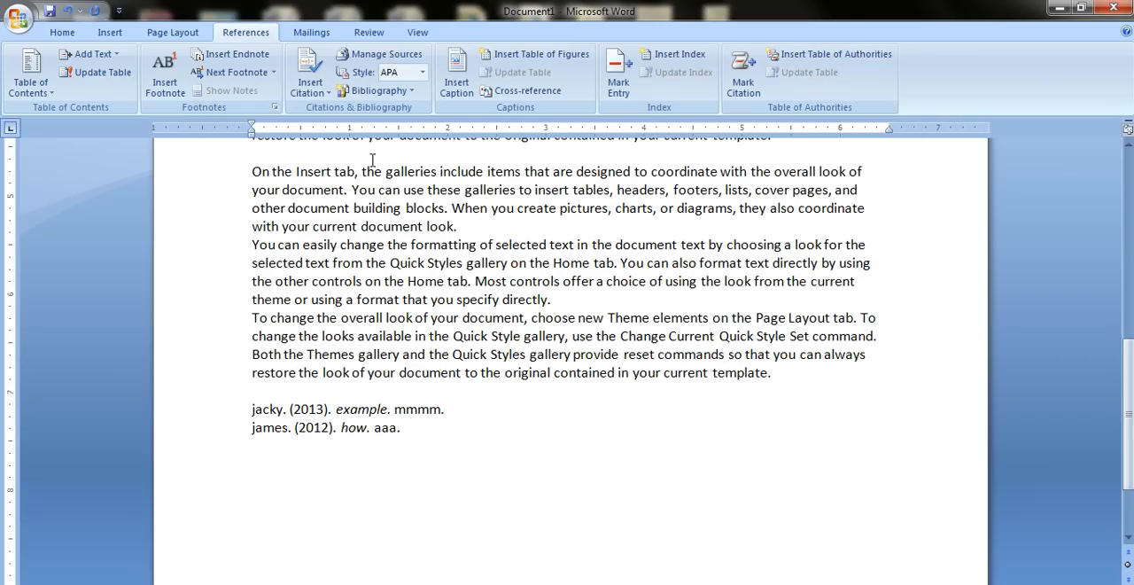
# Delete the entire document content, including the citations and bibliography, and dismiss the Windows validation notice.
pyautogui.scroll(5, 390, 193)
pyautogui.scroll(5, 390, 193)
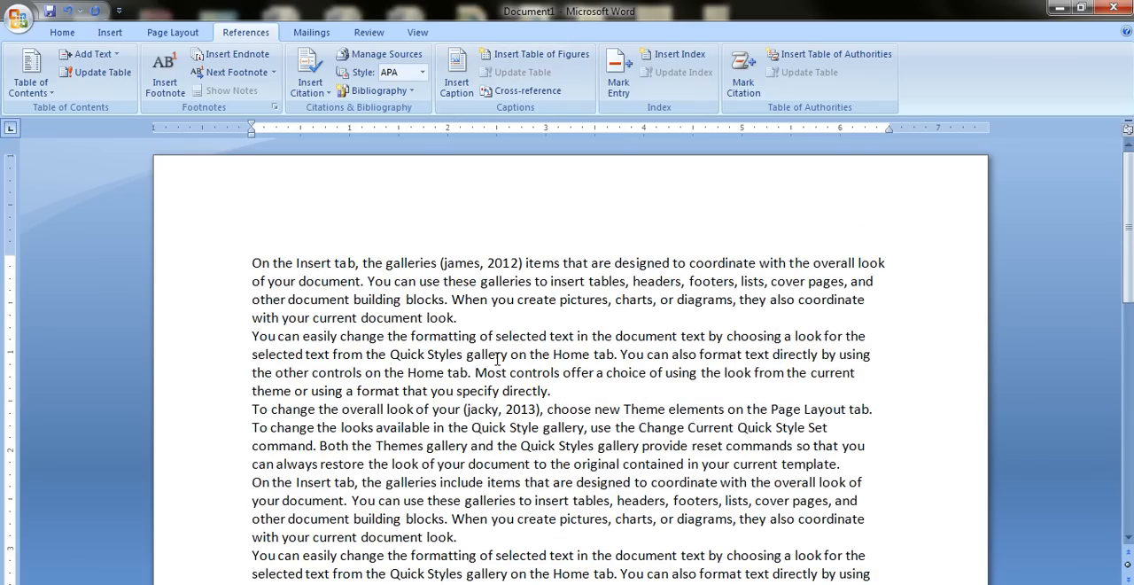
pyautogui.hotkey('ctrl', 'a')
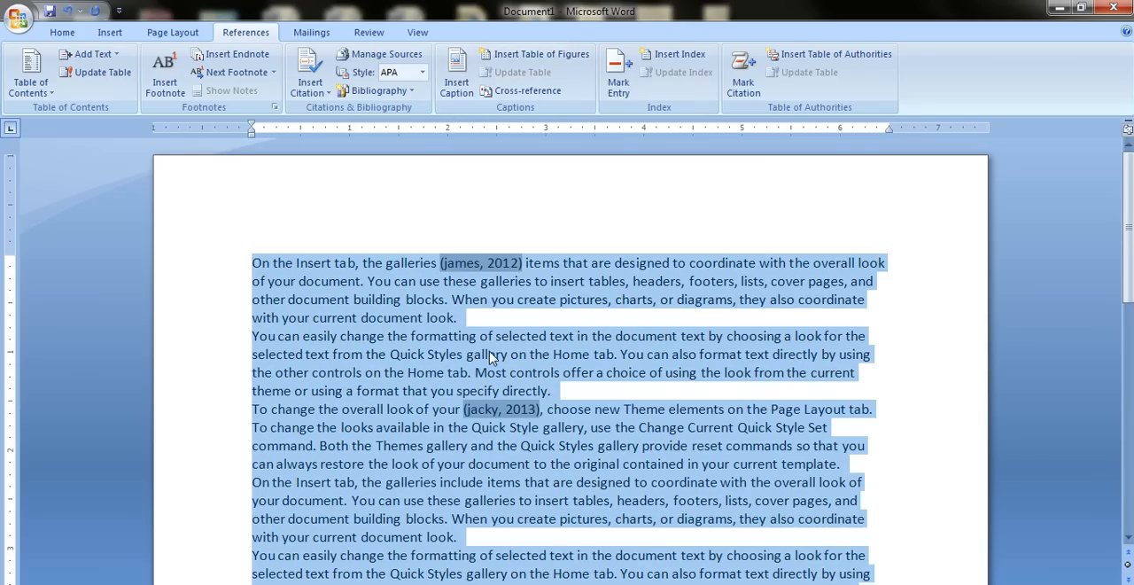
pyautogui.press('Delete')
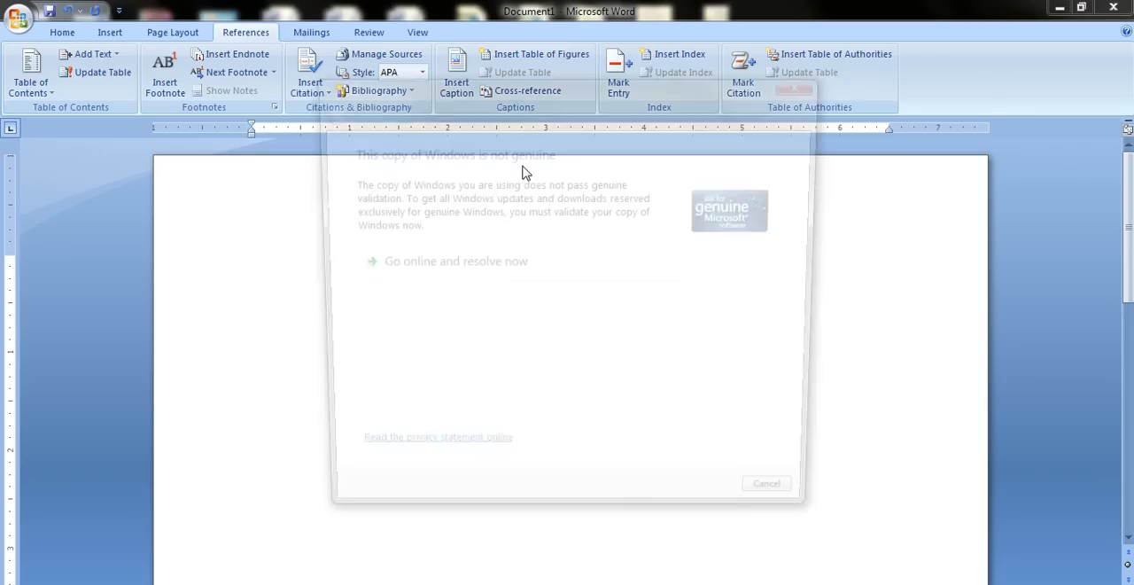
pyautogui.click(806, 82)
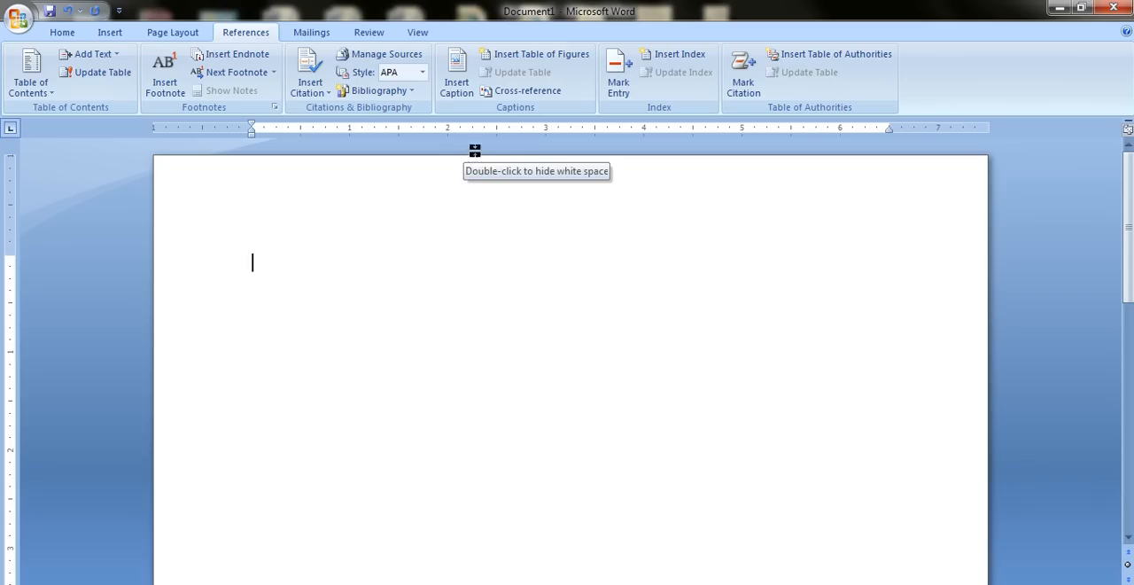
# Examine which object types the AutoCaption options offer for automatic captions, without selecting any.
pyautogui.click(467, 98)
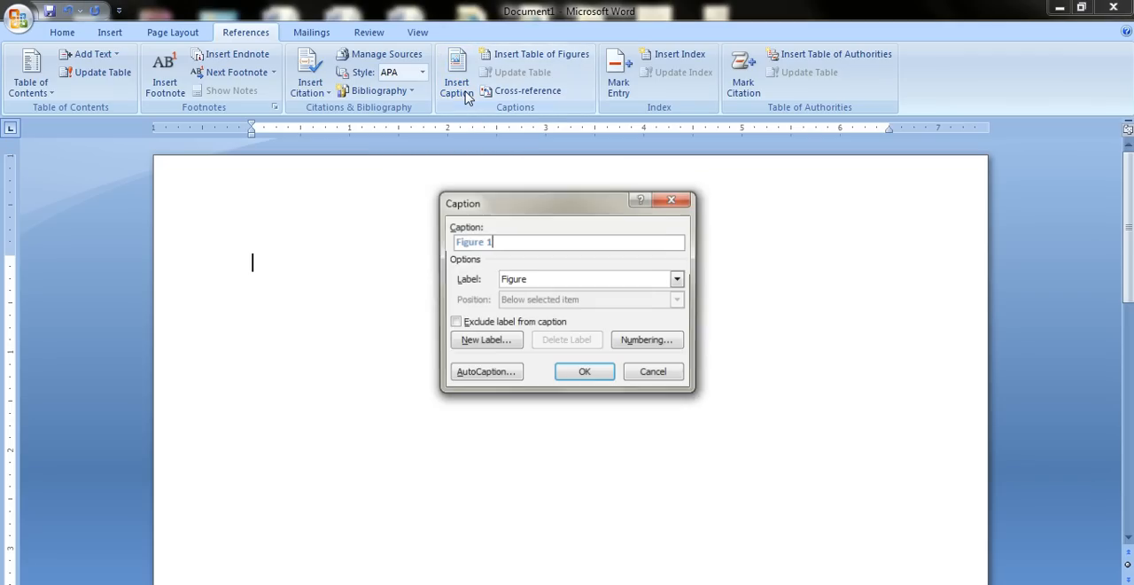
pyautogui.click(478, 379)
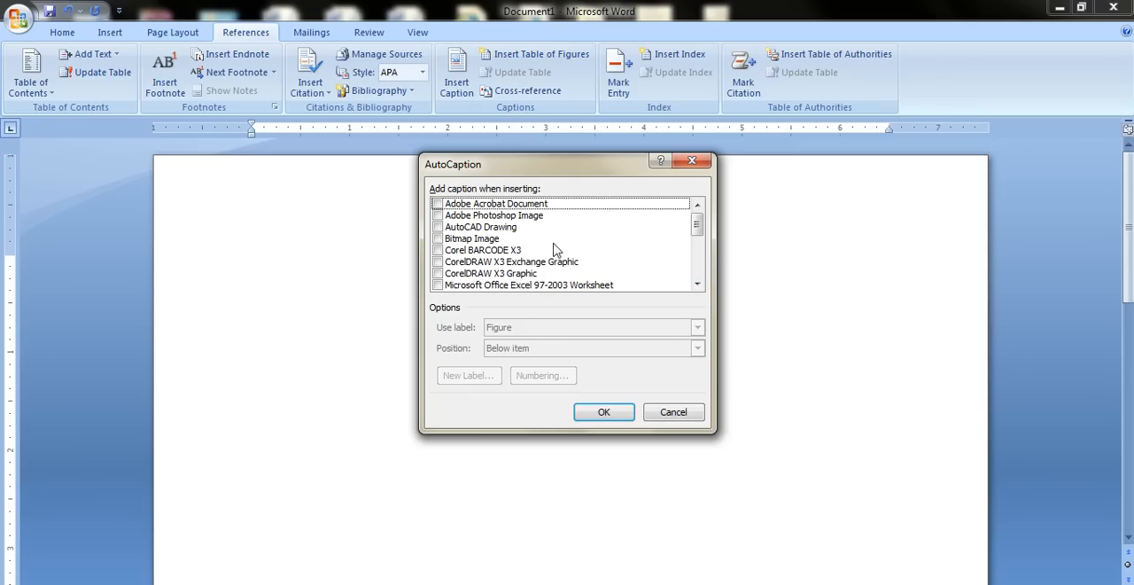
pyautogui.click(696, 283)
pyautogui.click(697, 284)
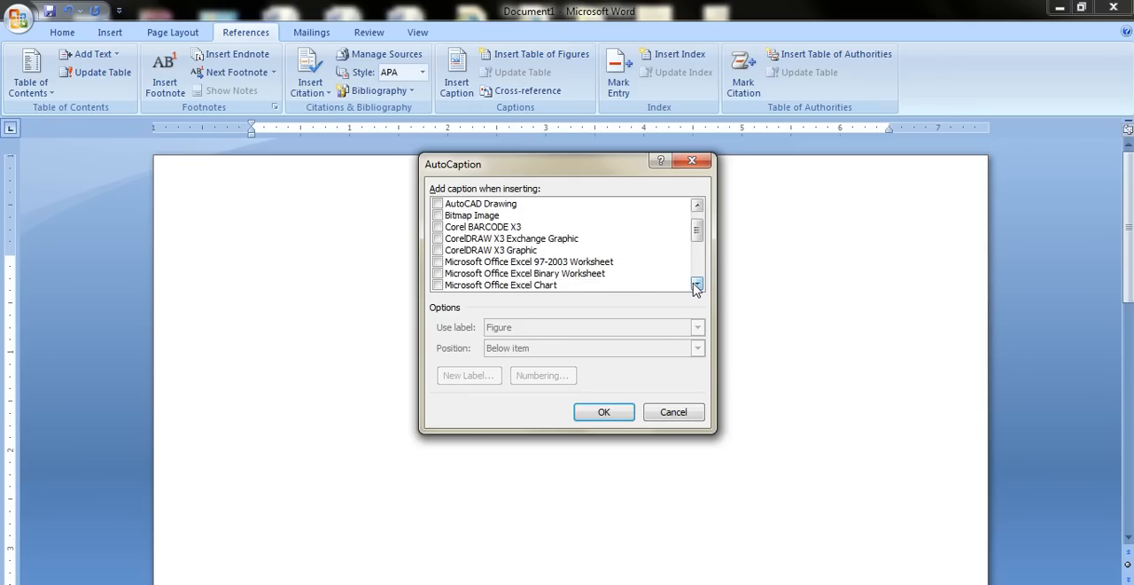
pyautogui.click(697, 284)
pyautogui.click(697, 284)
pyautogui.click(697, 284)
pyautogui.click(697, 284)
pyautogui.click(697, 283)
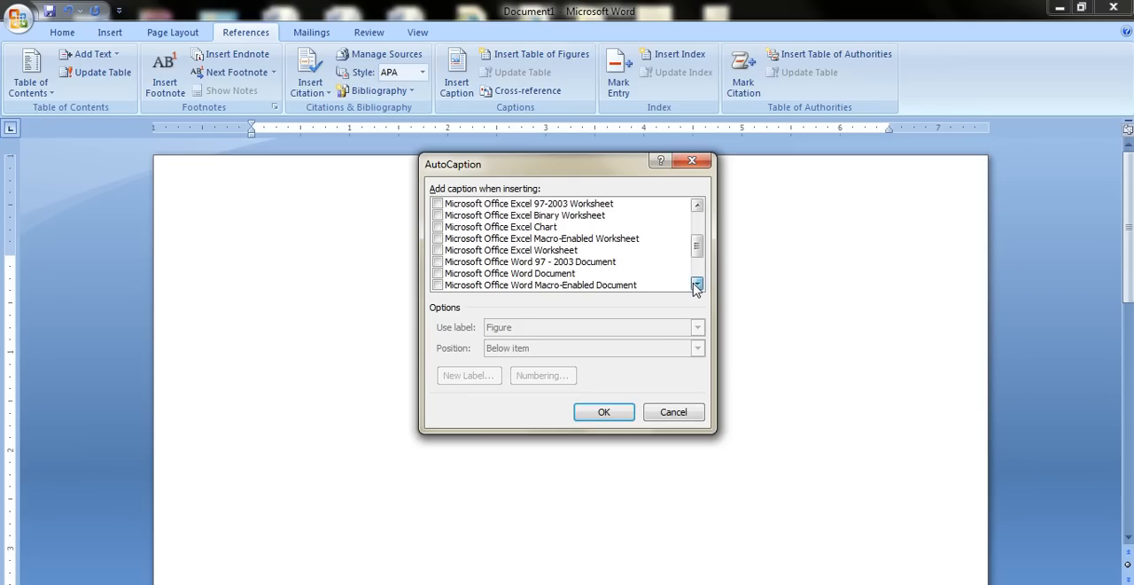
pyautogui.click(697, 284)
pyautogui.click(697, 283)
pyautogui.click(696, 283)
pyautogui.click(697, 283)
pyautogui.click(697, 284)
pyautogui.click(697, 284)
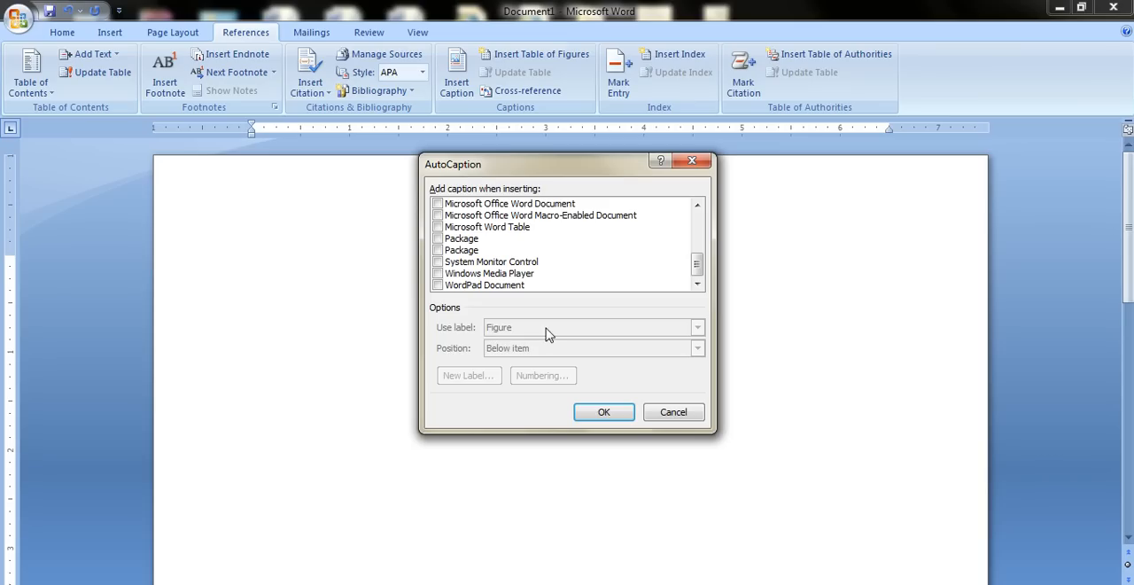
pyautogui.click(672, 414)
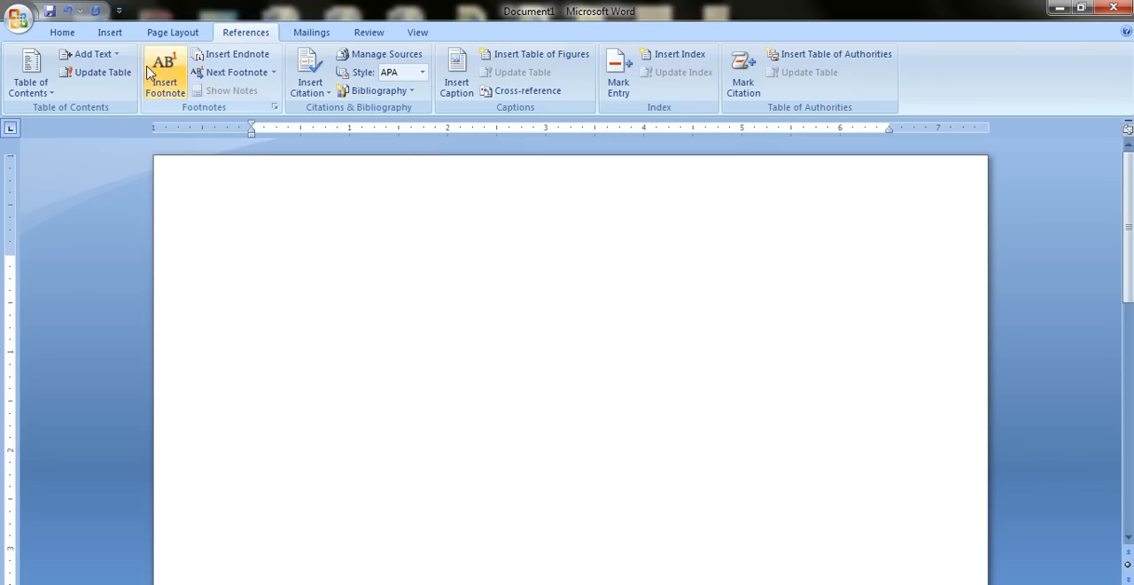
# Try inserting the picture hjfyjsedrf.png with square text wrapping, and delete it from the page.
pyautogui.click(112, 36)
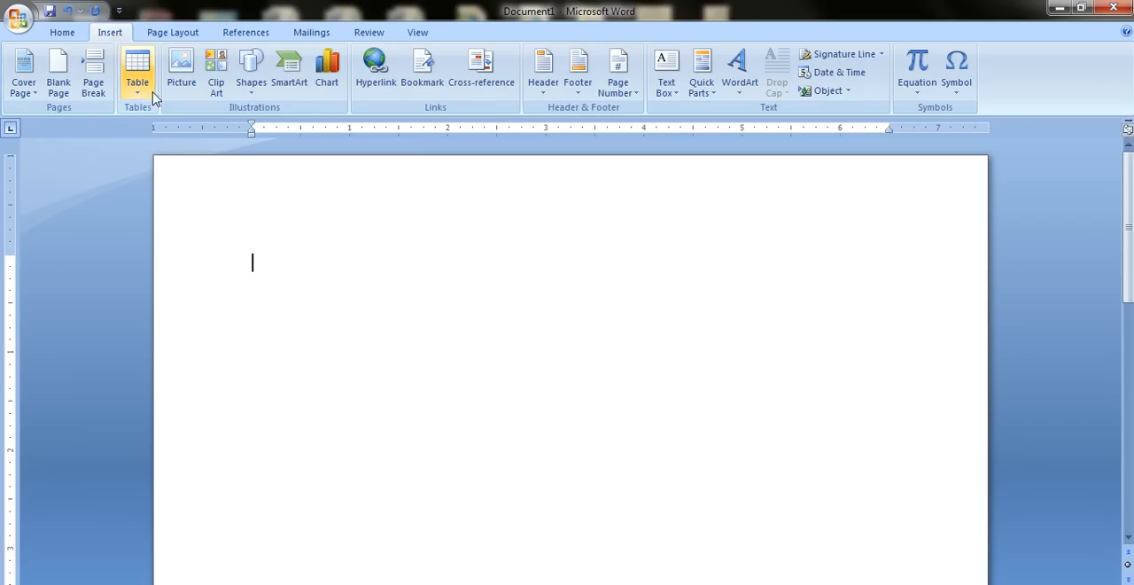
pyautogui.click(181, 73)
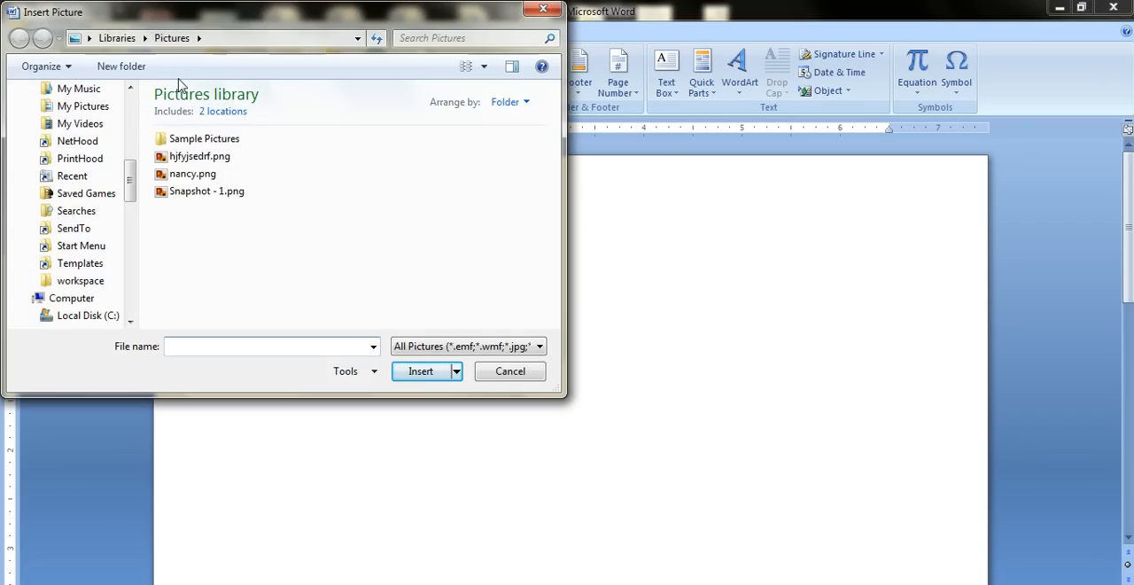
pyautogui.moveTo(129, 186); pyautogui.dragTo(131, 255)
pyautogui.click(174, 157)
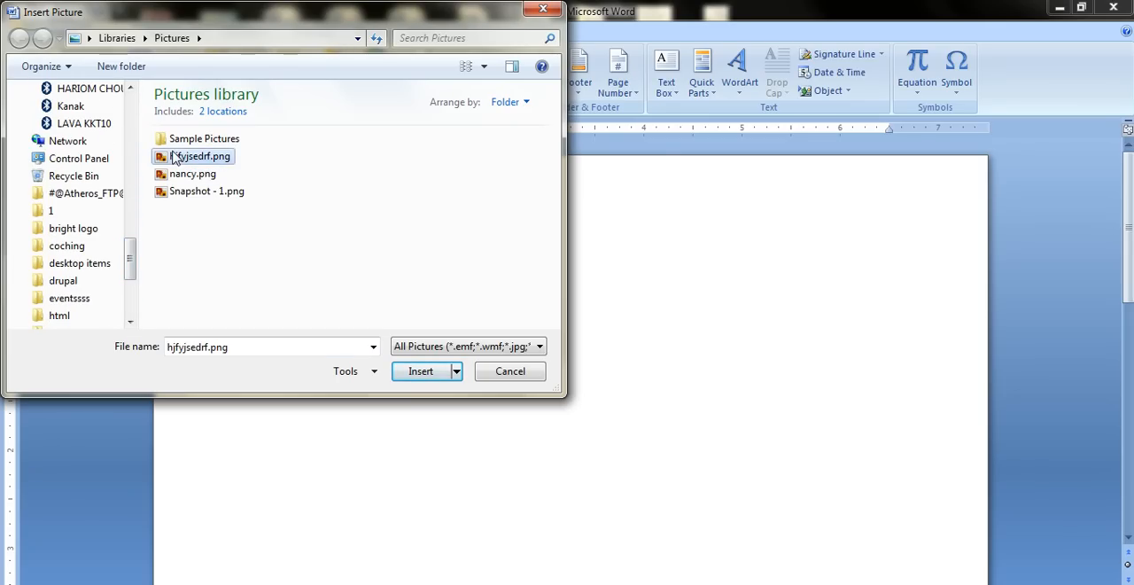
pyautogui.doubleClick(174, 156)
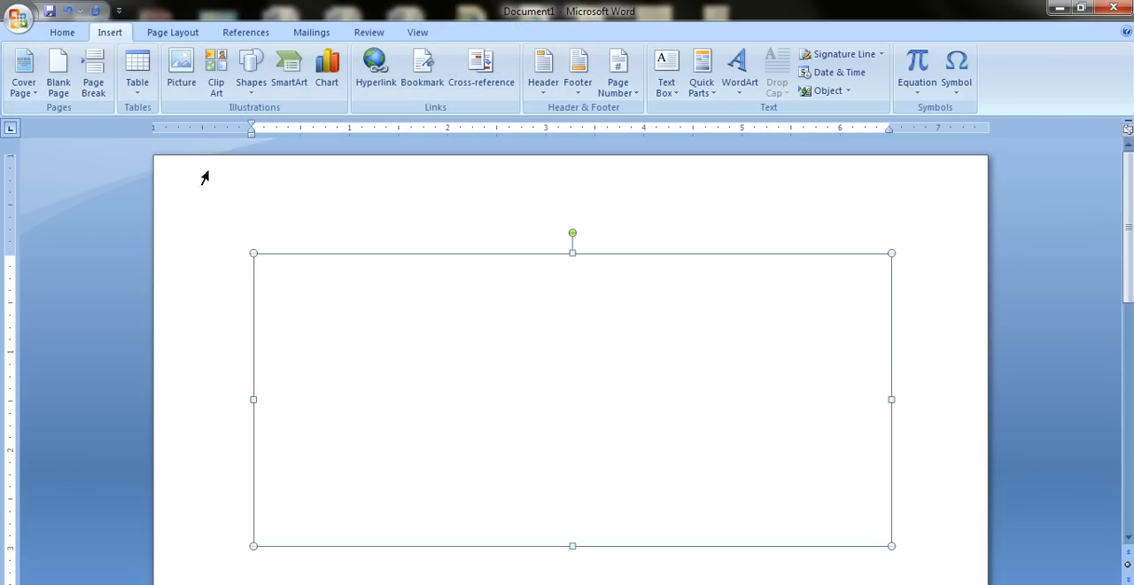
pyautogui.scroll(-2, 459, 319)
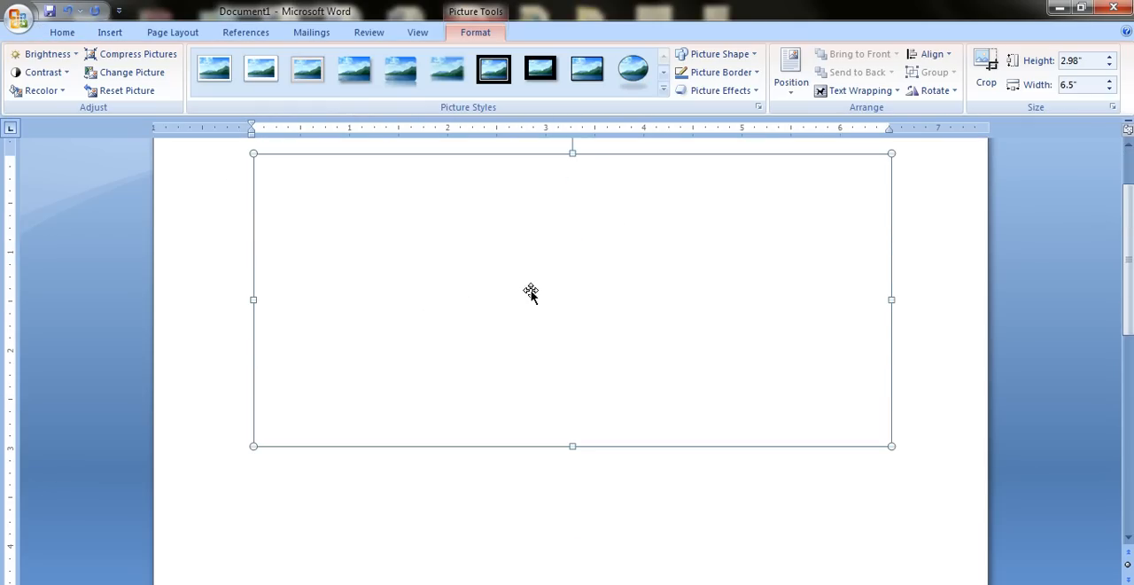
pyautogui.click(862, 91)
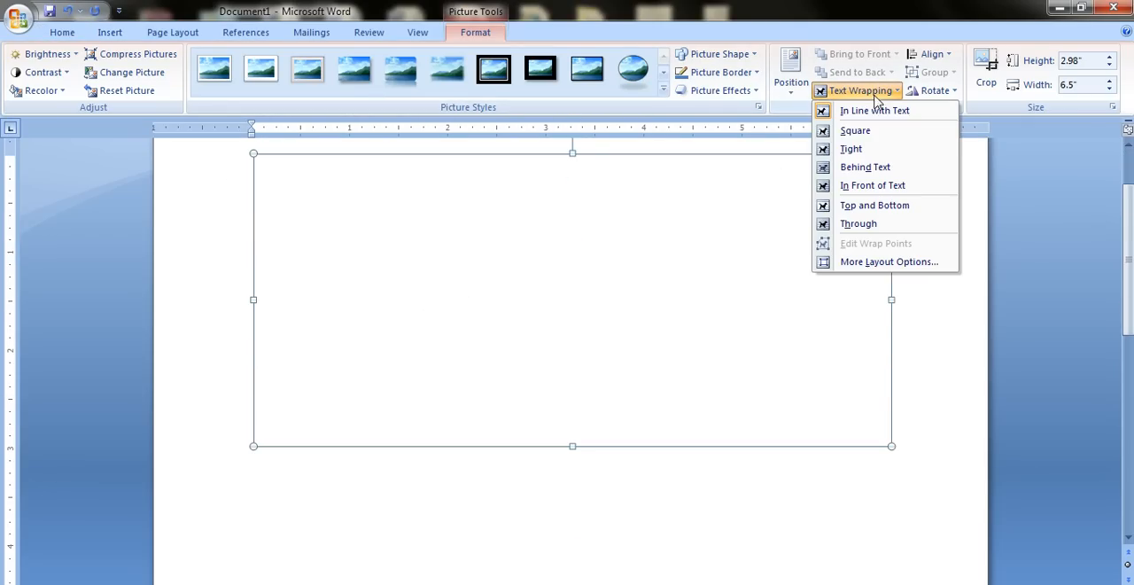
pyautogui.click(868, 133)
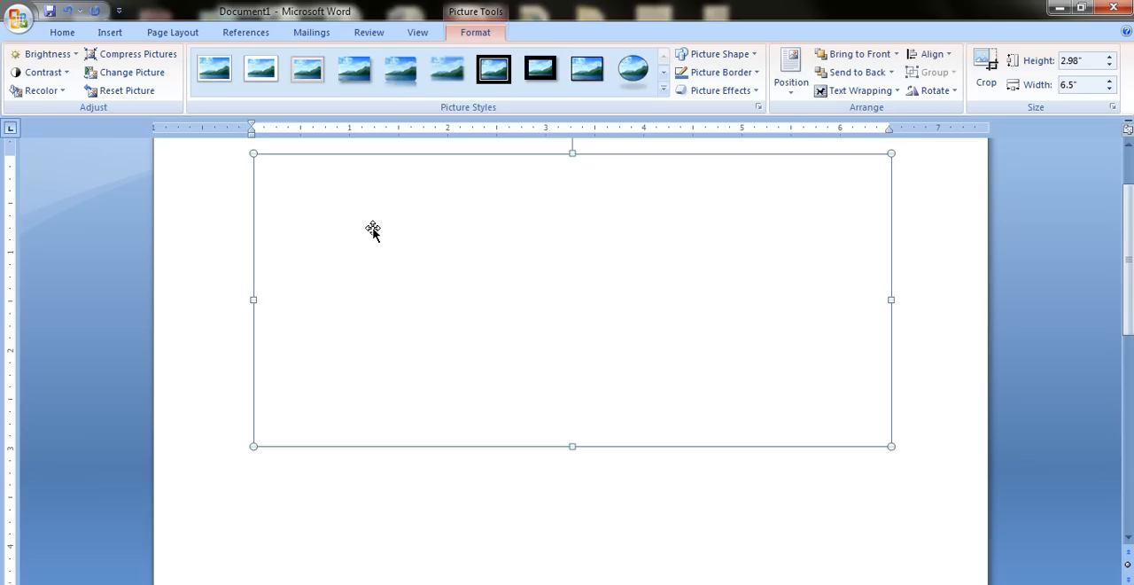
pyautogui.press('Delete')
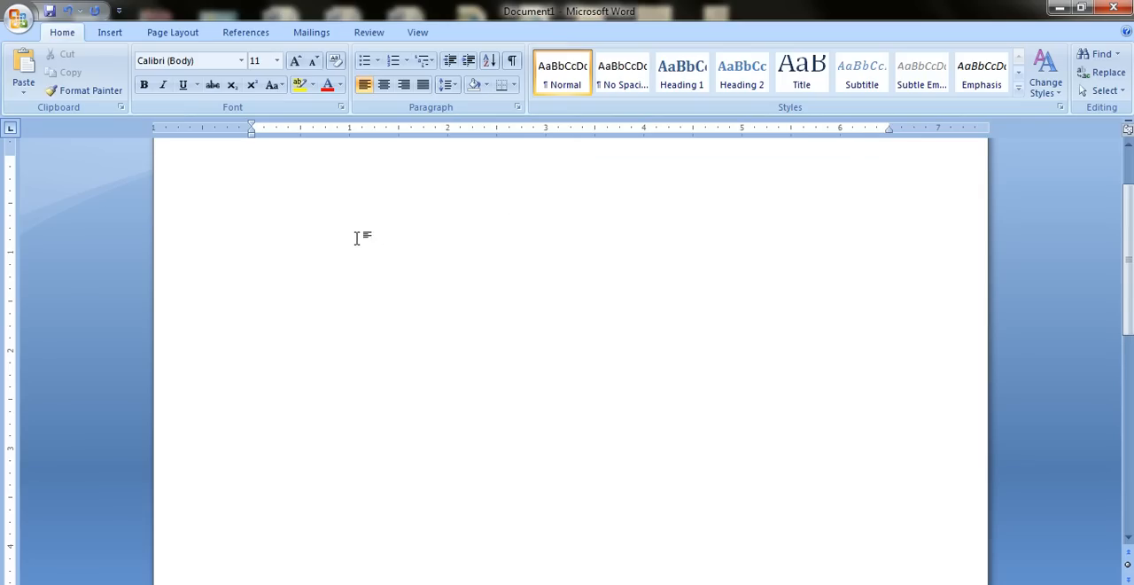
# Try to open the Clip Art collection for inserting an illustration.
pyautogui.scroll(2, 346, 229)
pyautogui.click(110, 33)
pyautogui.click(218, 89)
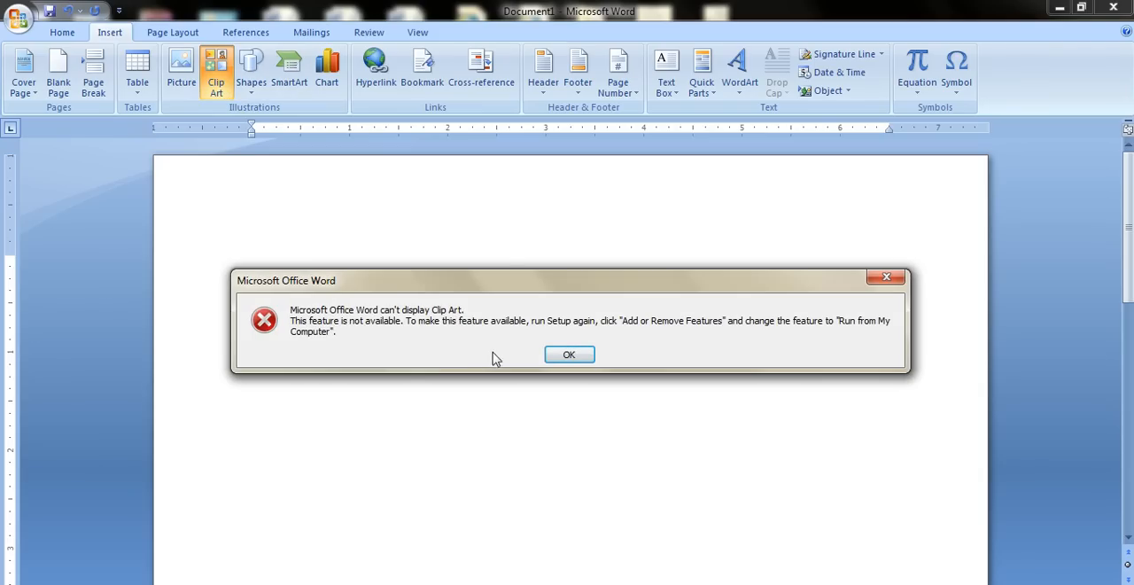
pyautogui.click(569, 356)
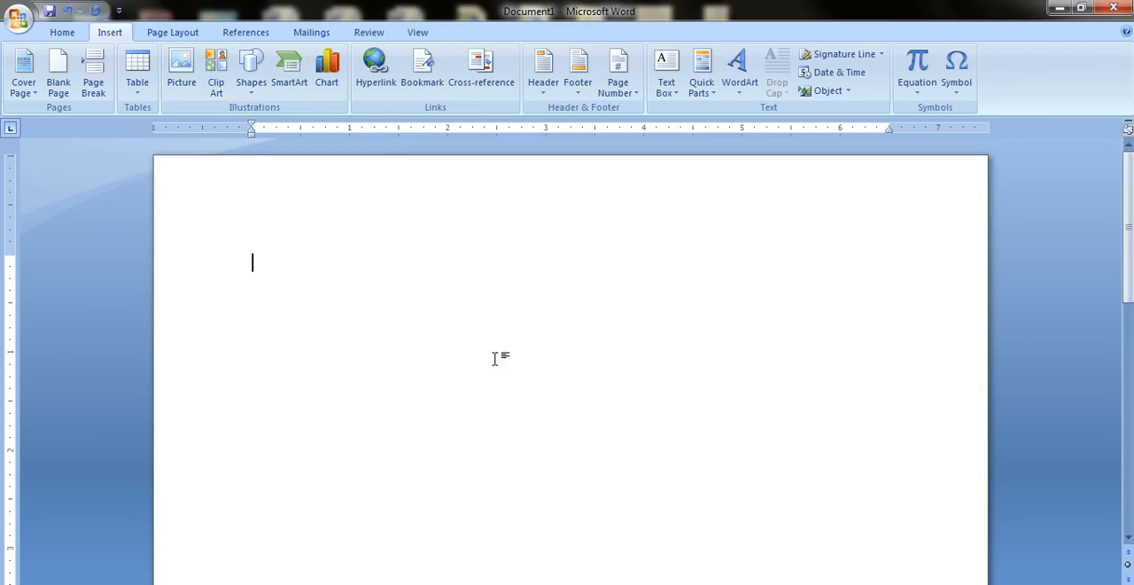
# Insert Snapshot - 1.png from My Pictures and shrink it to about 1.6" high by 2.85" wide.
pyautogui.click(182, 75)
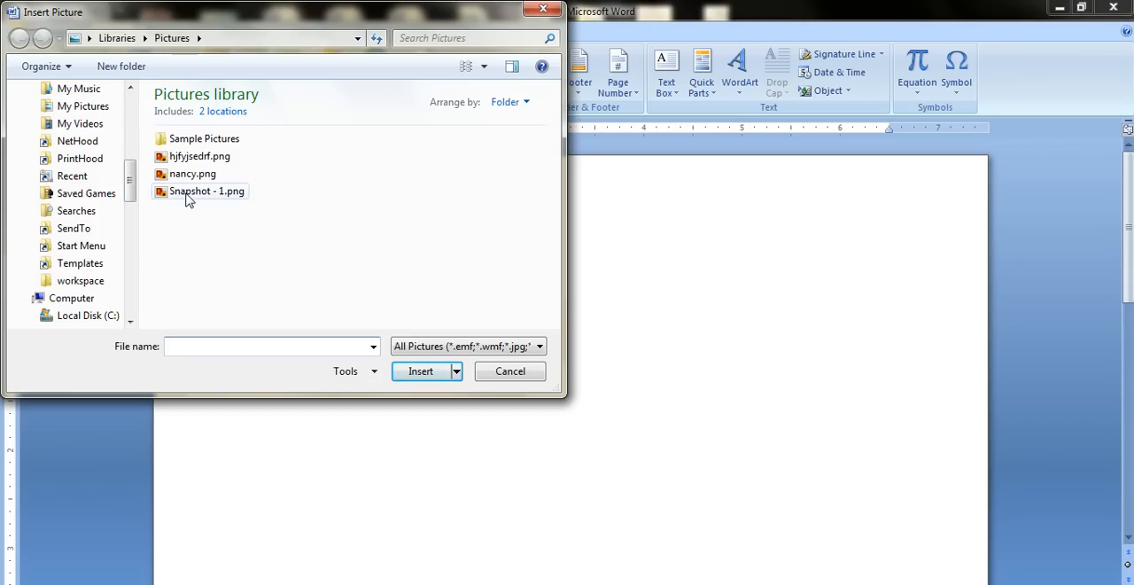
pyautogui.click(177, 193)
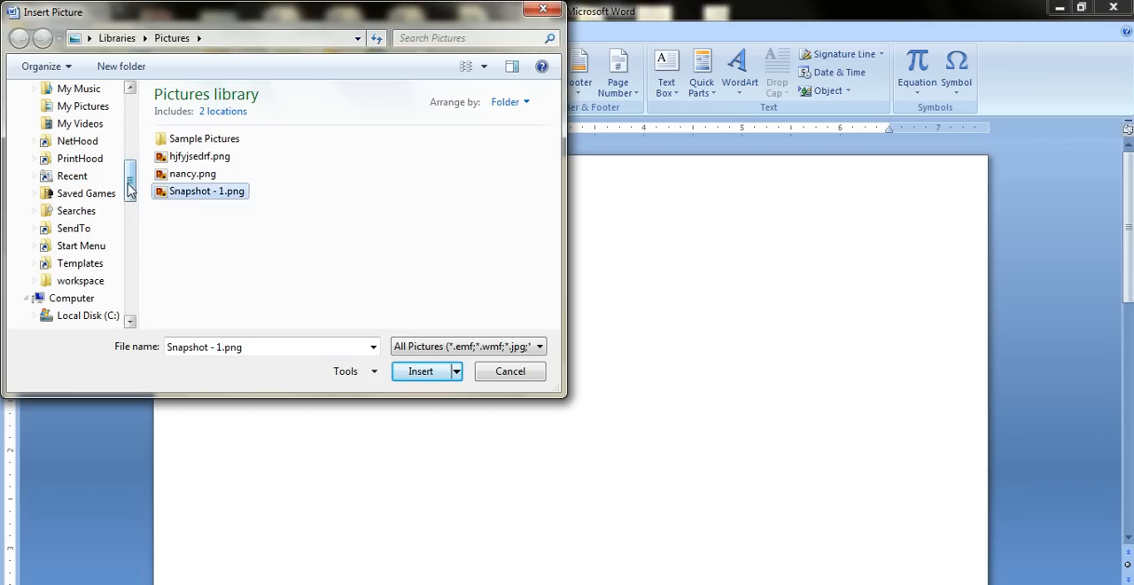
pyautogui.click(88, 110)
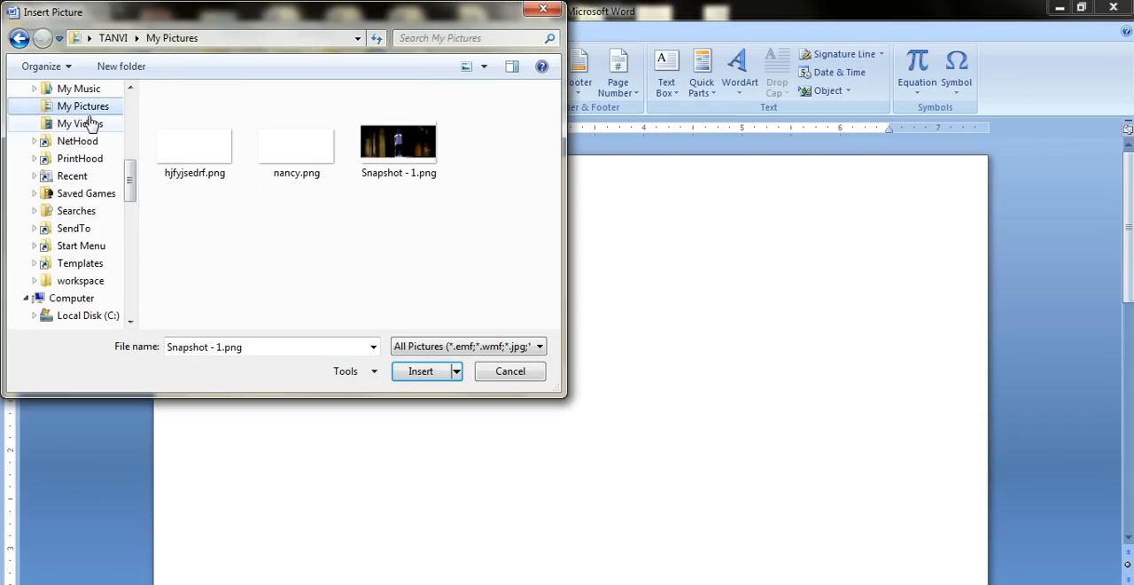
pyautogui.click(359, 178)
pyautogui.click(427, 383)
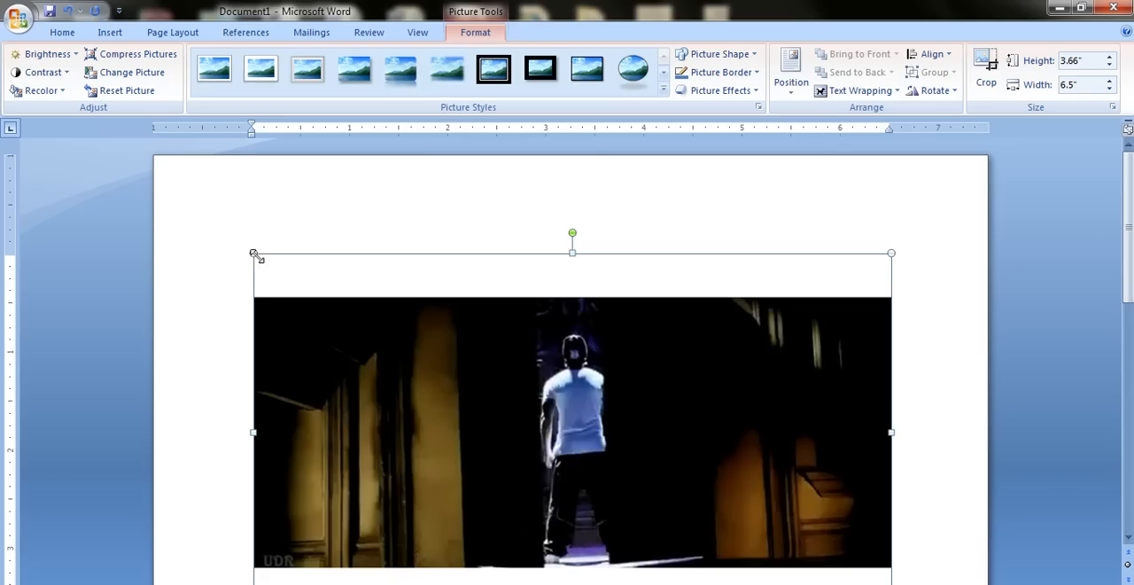
pyautogui.moveTo(254, 252); pyautogui.dragTo(553, 422)
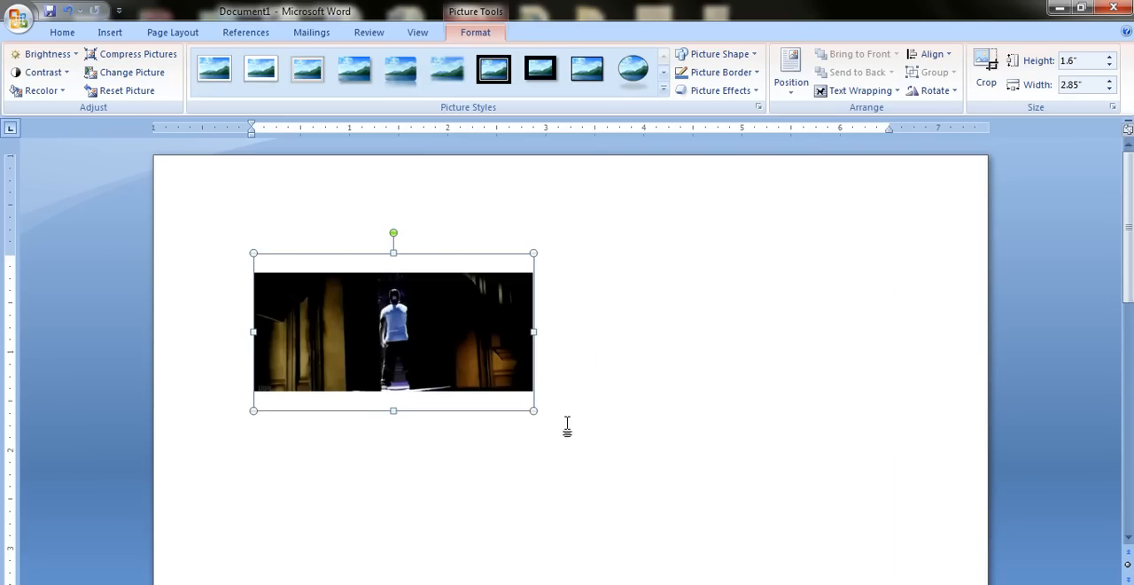
pyautogui.click(584, 414)
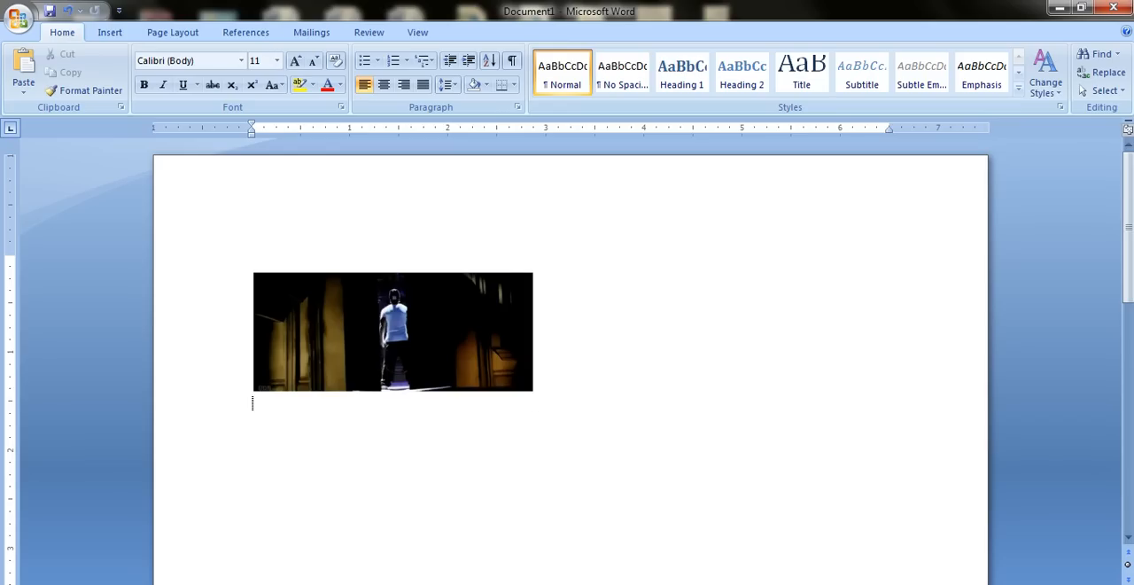
# Add a caption to the picture with the Figure label, positioned below the selected item.
pyautogui.click(393, 332)
pyautogui.click(585, 399)
pyautogui.click(393, 332)
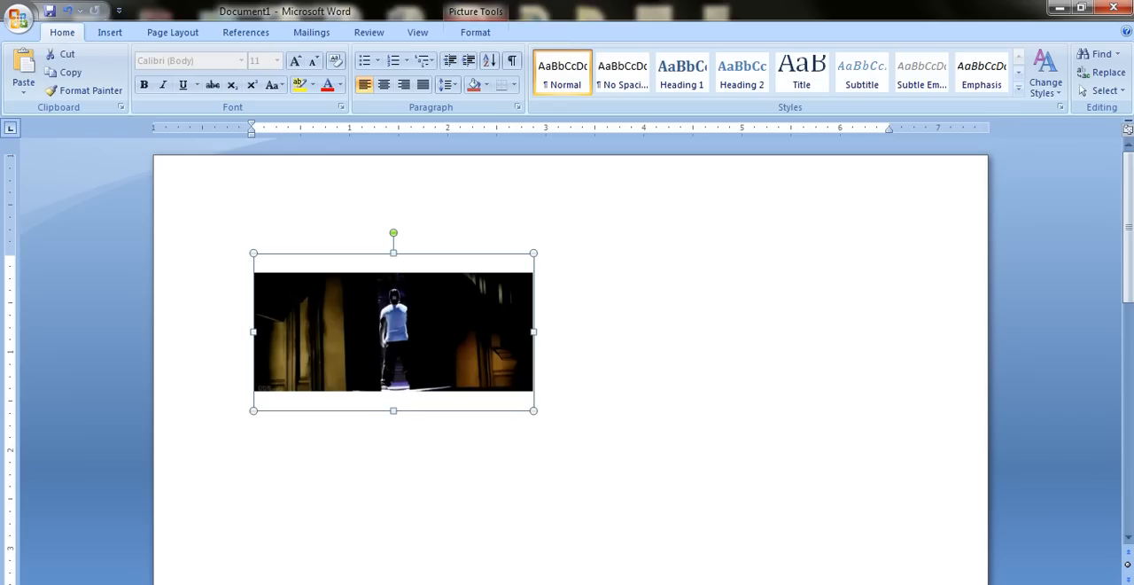
pyautogui.click(237, 33)
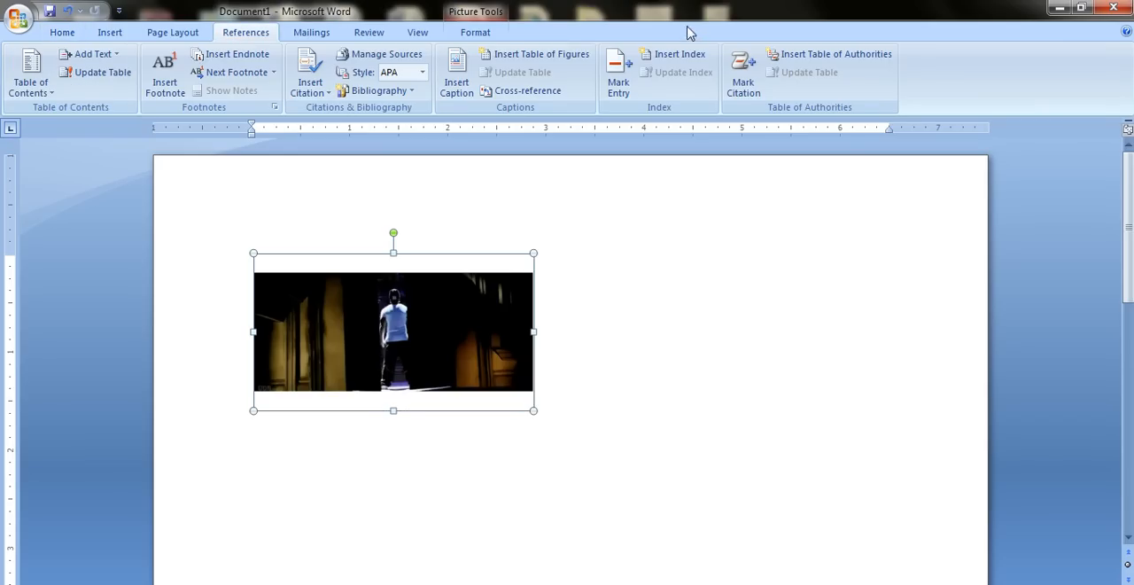
pyautogui.click(474, 100)
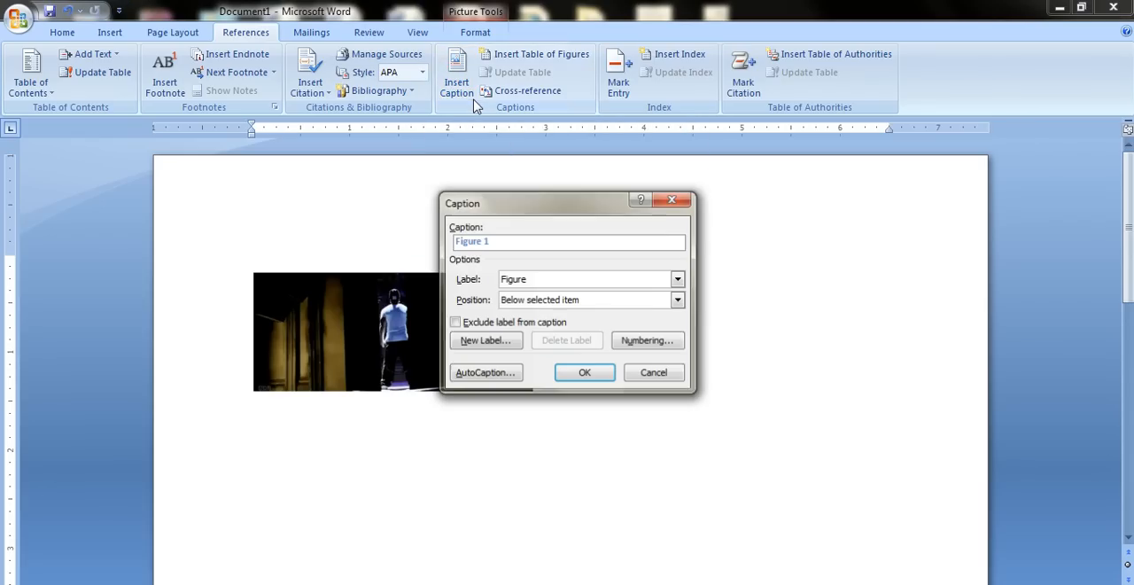
pyautogui.click(535, 280)
pyautogui.click(543, 280)
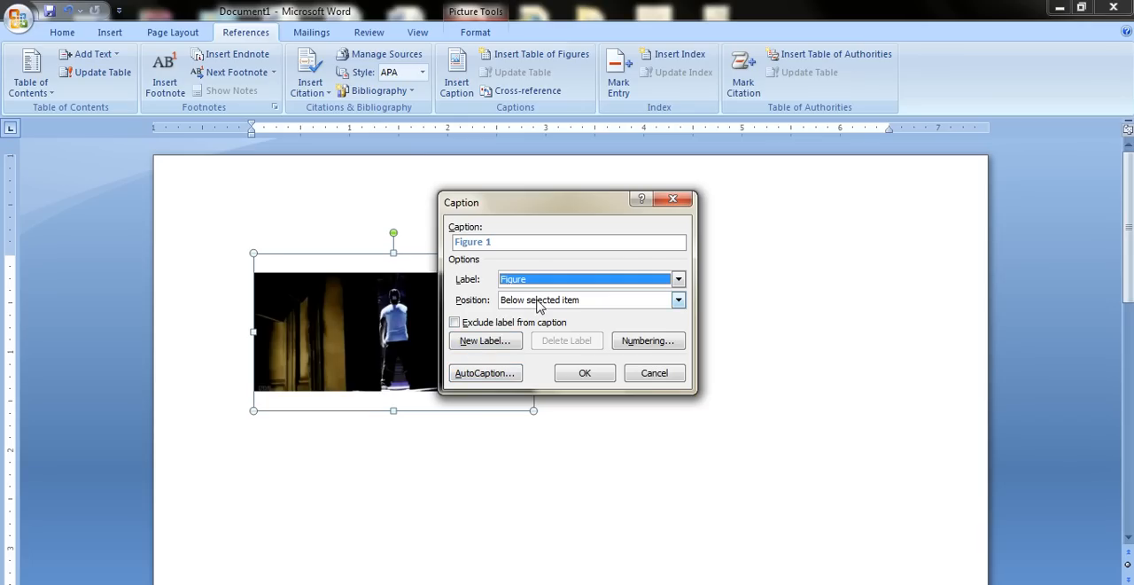
pyautogui.click(584, 374)
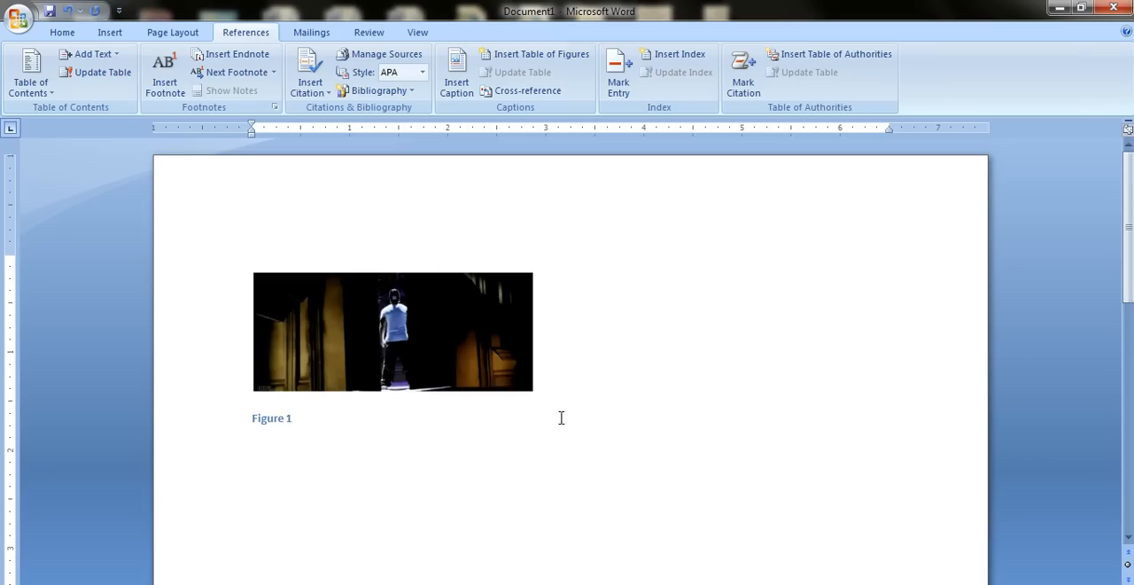
# Insert a page break after the figure caption to start a new page.
pyautogui.scroll(-3, 506, 452)
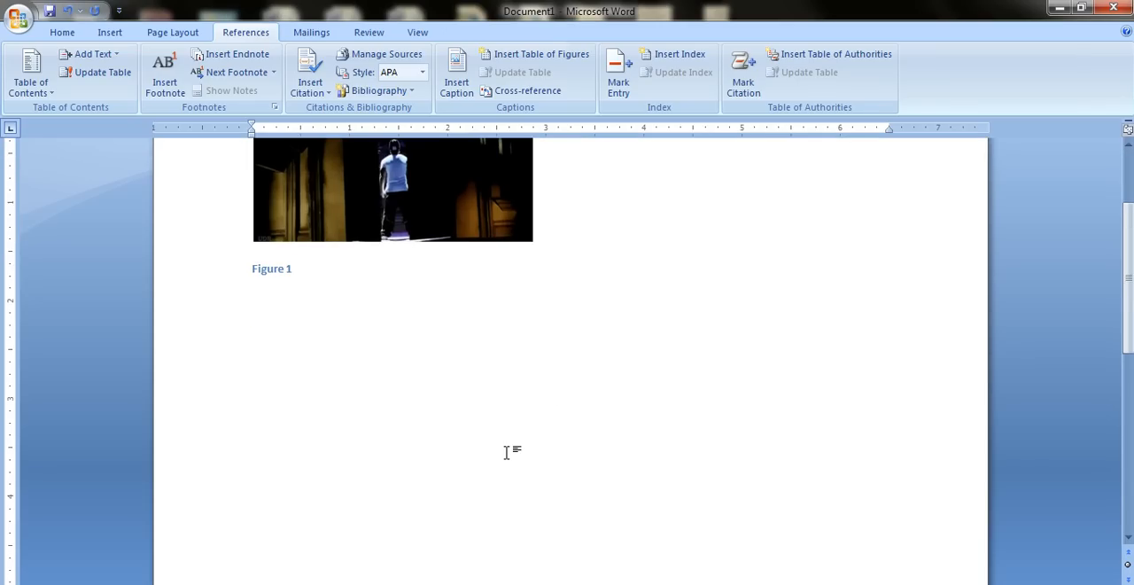
pyautogui.hotkey('ctrl', 'Return')
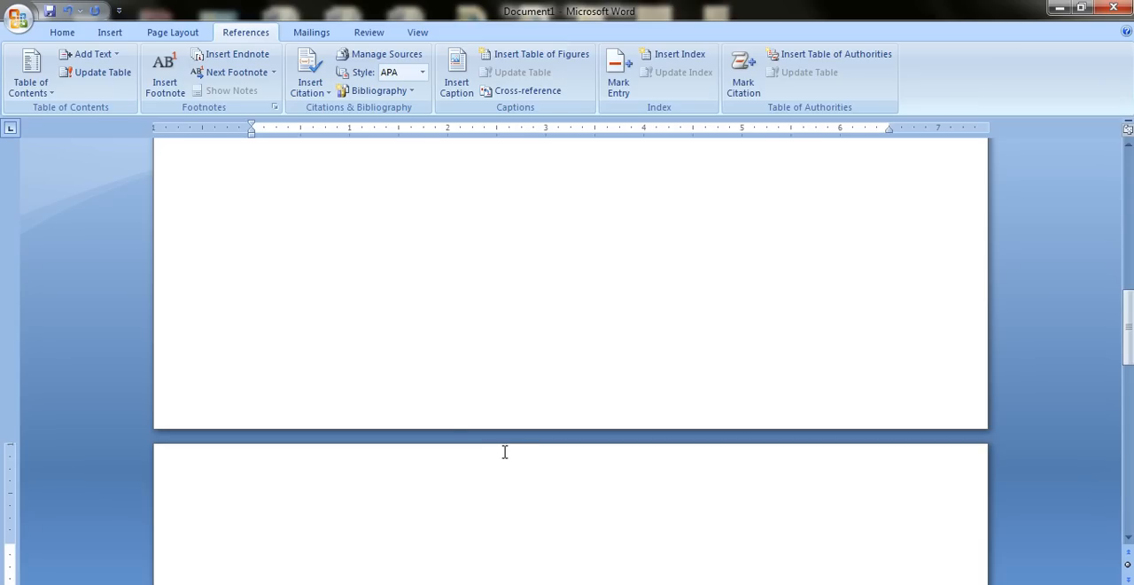
pyautogui.scroll(-4, 450, 440)
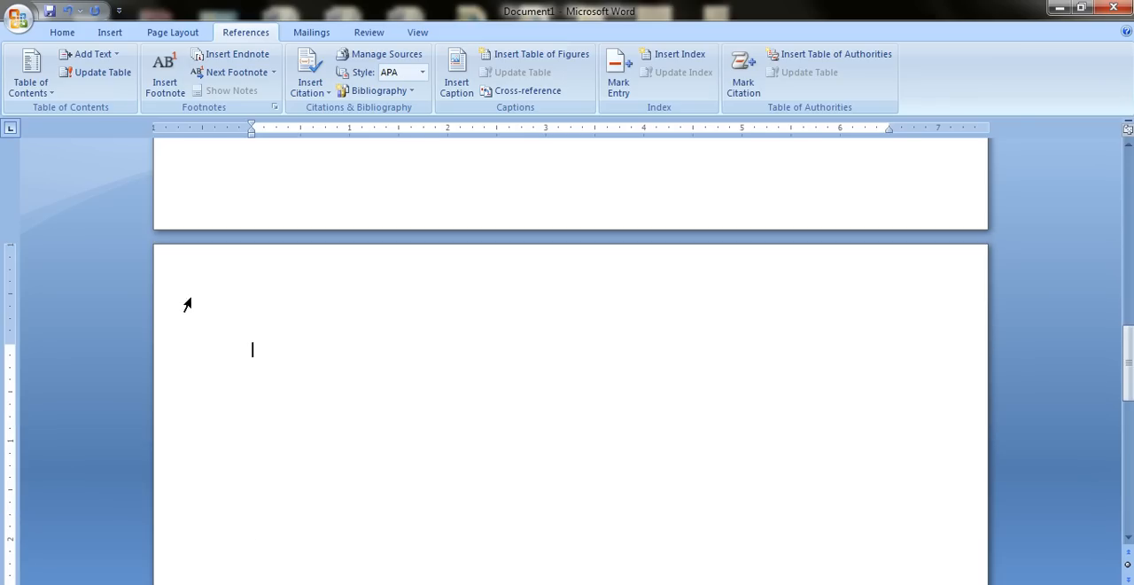
# Insert the happy_birthday_frame picture from the Desktop on the new page and shrink it to about 2.47" high by 4.39" wide.
pyautogui.click(116, 36)
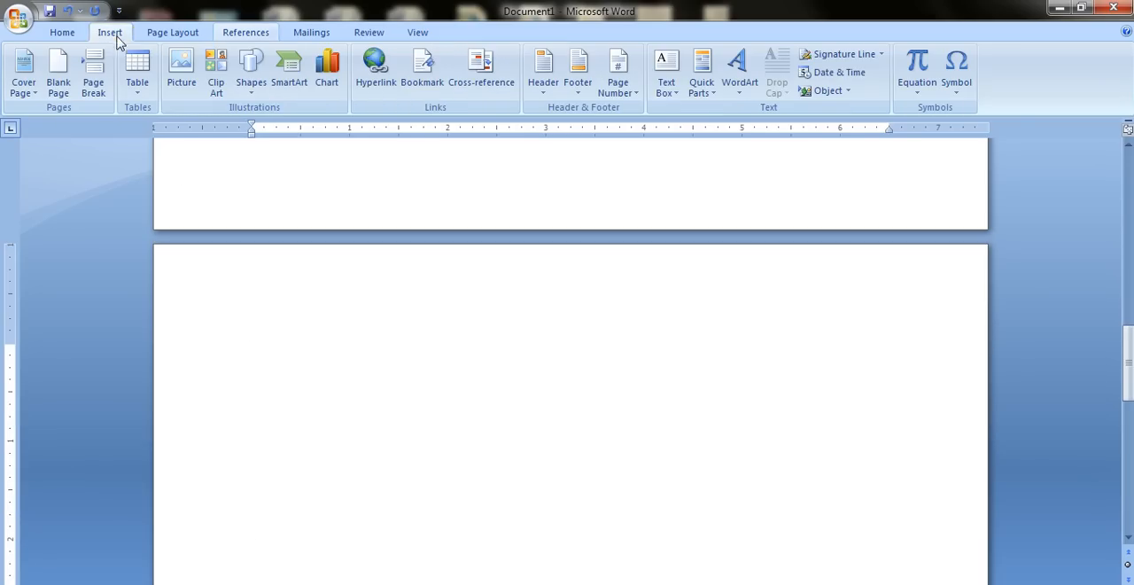
pyautogui.click(181, 70)
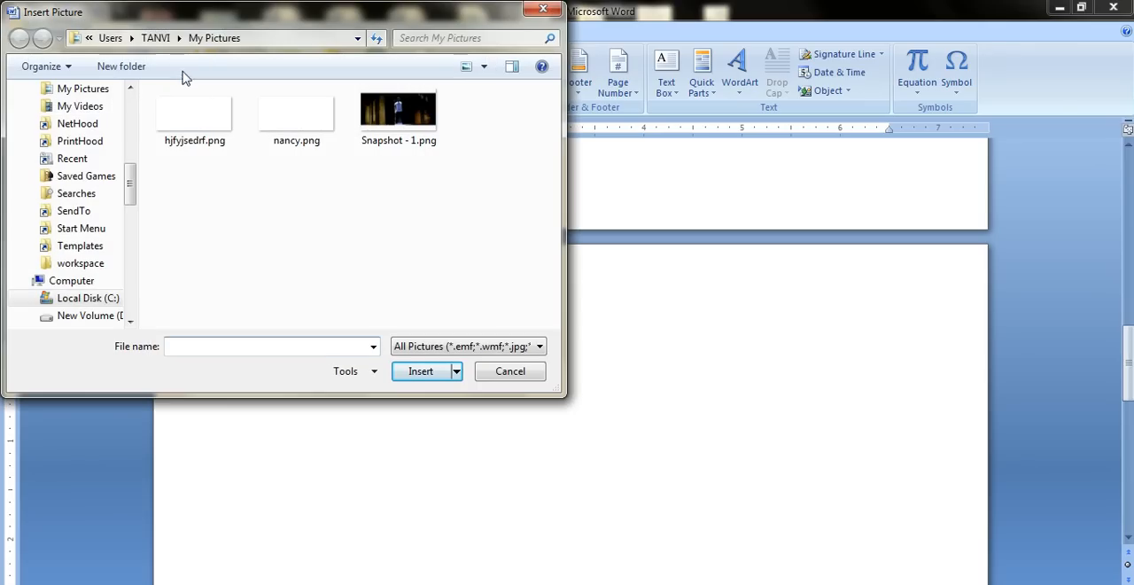
pyautogui.moveTo(129, 188); pyautogui.dragTo(141, 169)
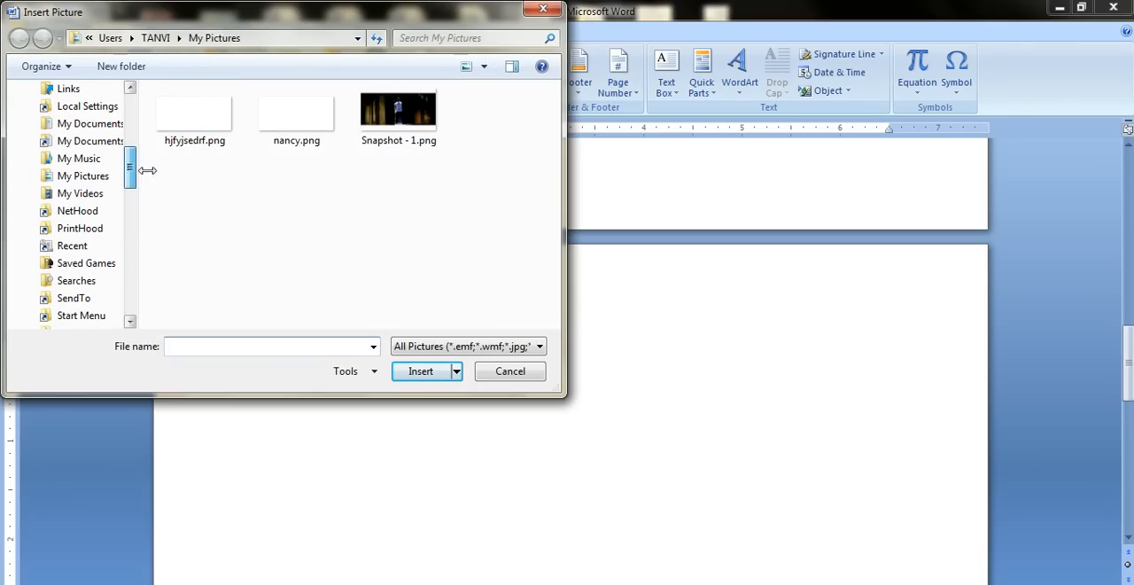
pyautogui.click(68, 183)
pyautogui.moveTo(132, 172); pyautogui.dragTo(130, 113)
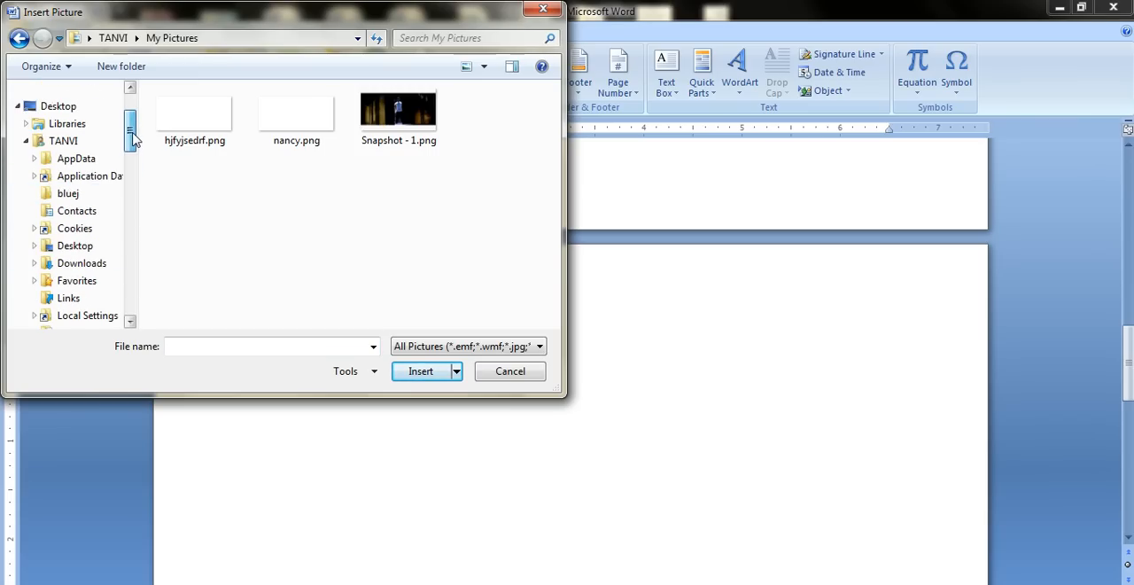
pyautogui.click(80, 108)
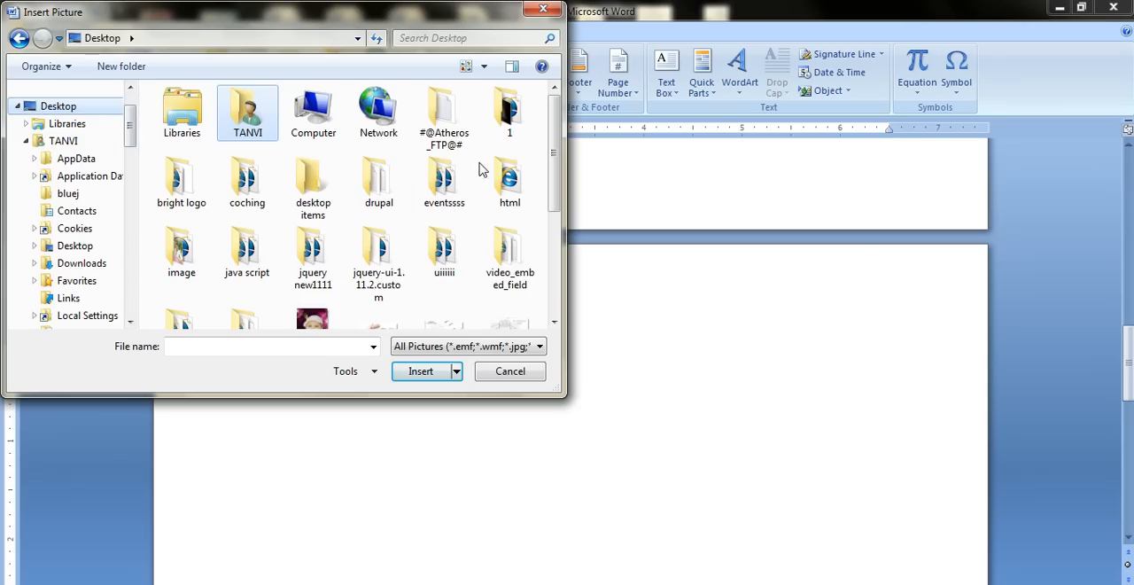
pyautogui.moveTo(553, 172); pyautogui.dragTo(547, 305)
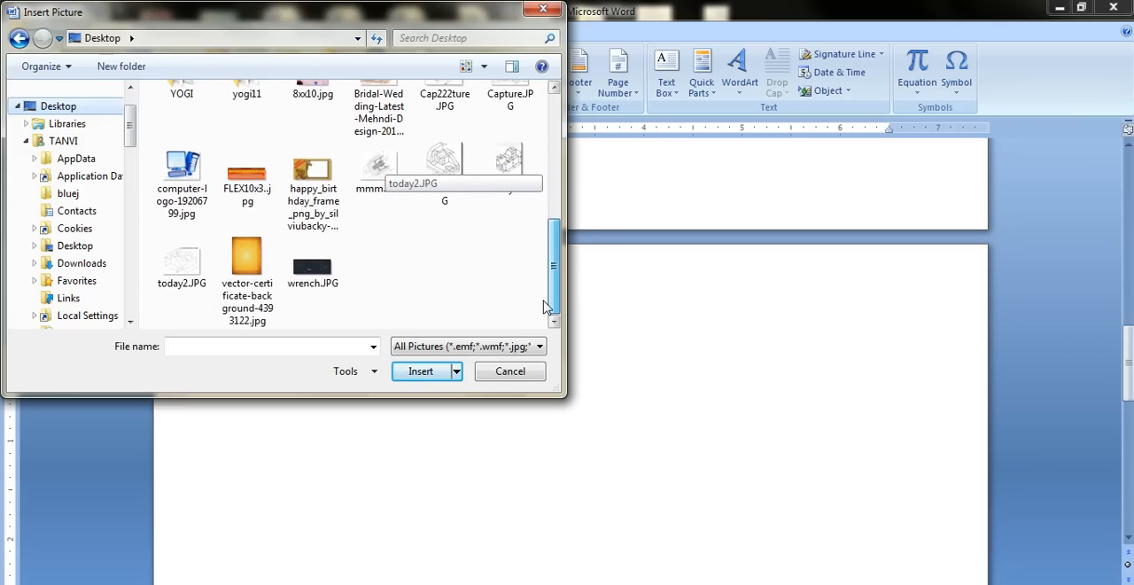
pyautogui.click(312, 206)
pyautogui.click(417, 379)
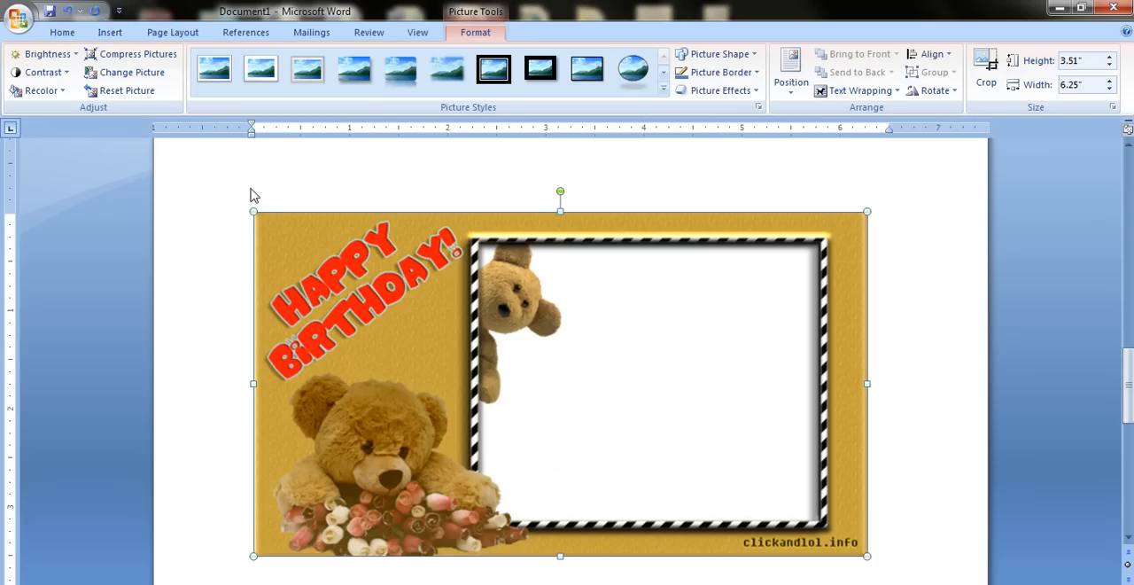
pyautogui.moveTo(269, 229); pyautogui.dragTo(443, 319)
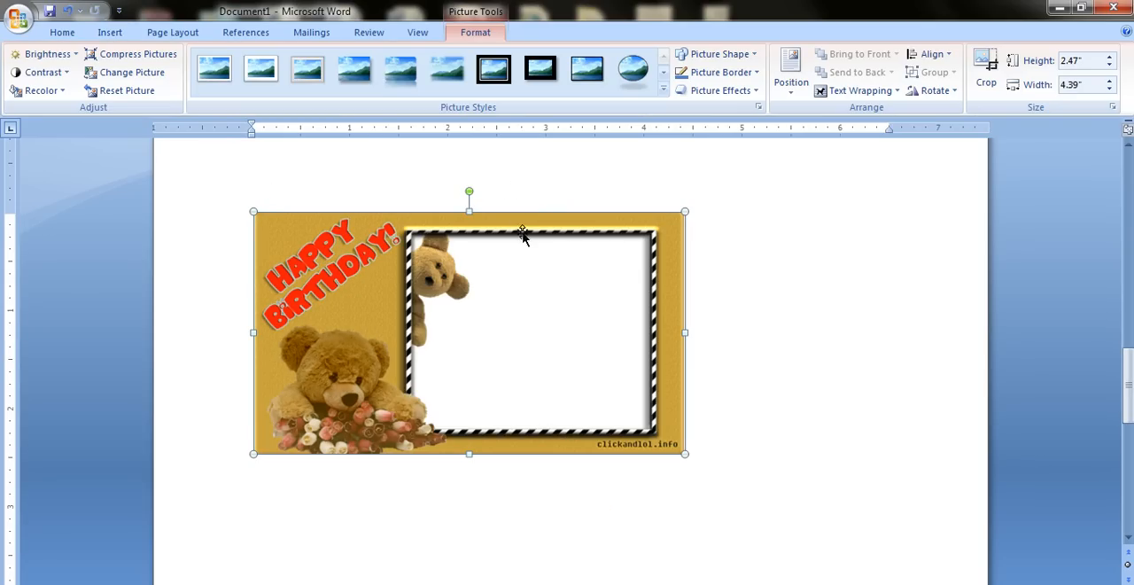
# Add a caption to the birthday picture with the Figure label, positioned below the selected item.
pyautogui.click(245, 32)
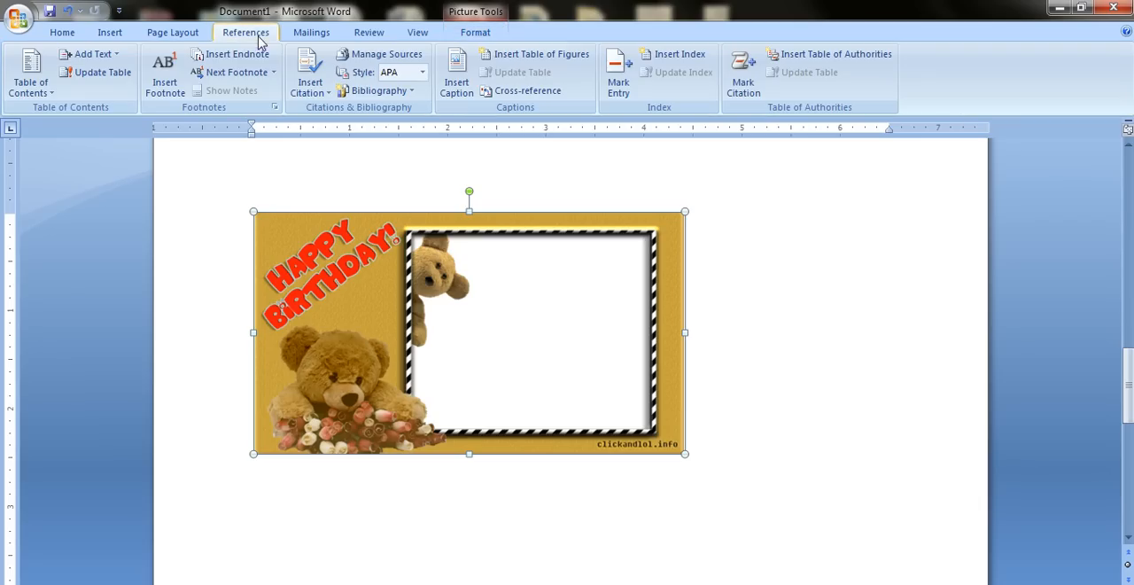
pyautogui.click(457, 73)
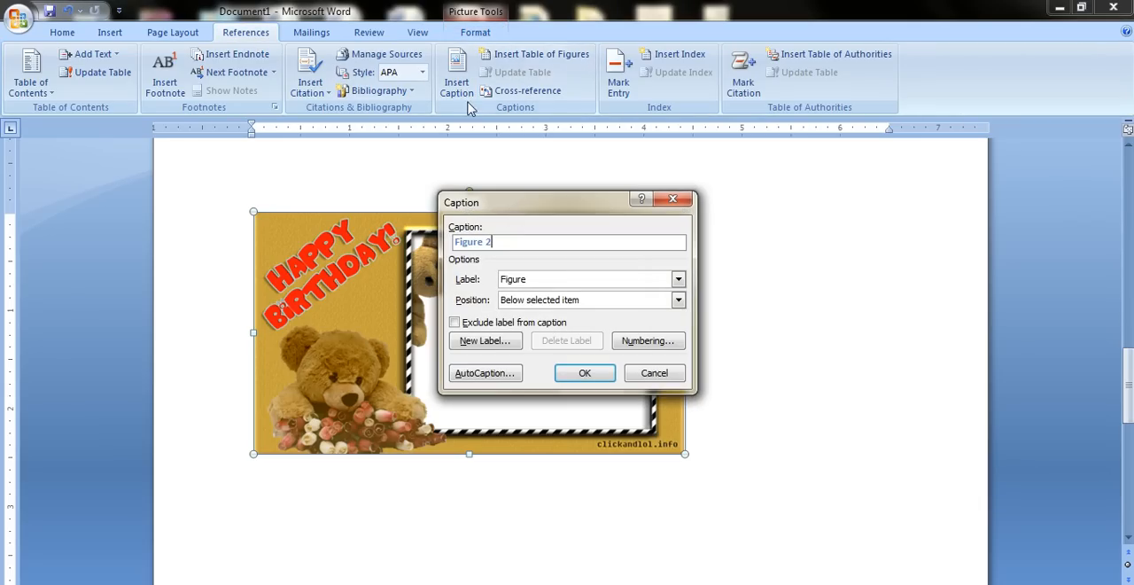
pyautogui.click(588, 376)
# Review the captions under the snapshot and the birthday picture and the blank space between them.
pyautogui.scroll(10, 597, 385)
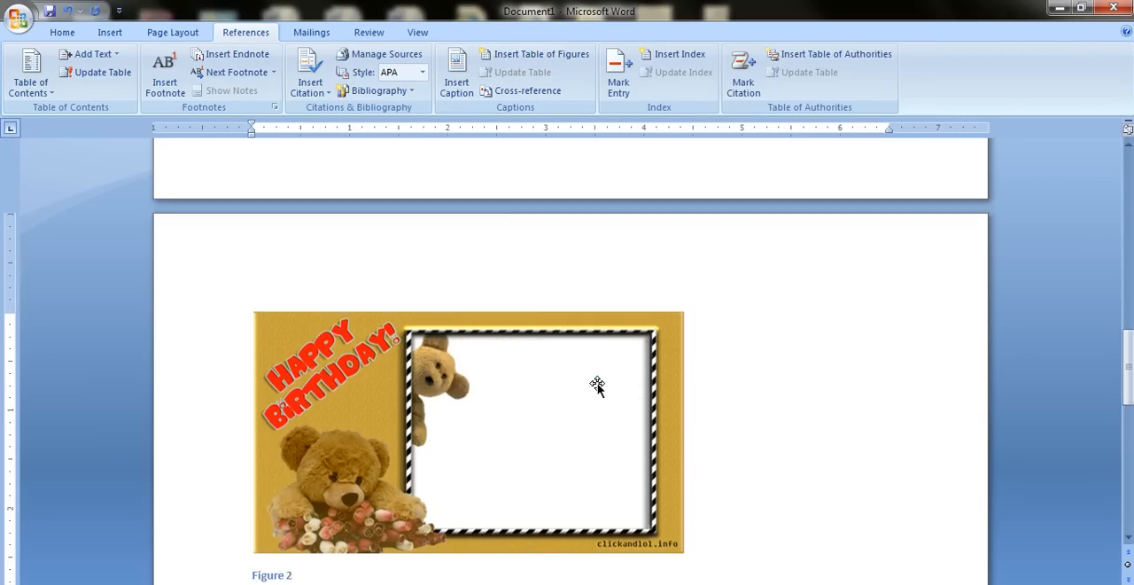
pyautogui.scroll(5, 599, 385)
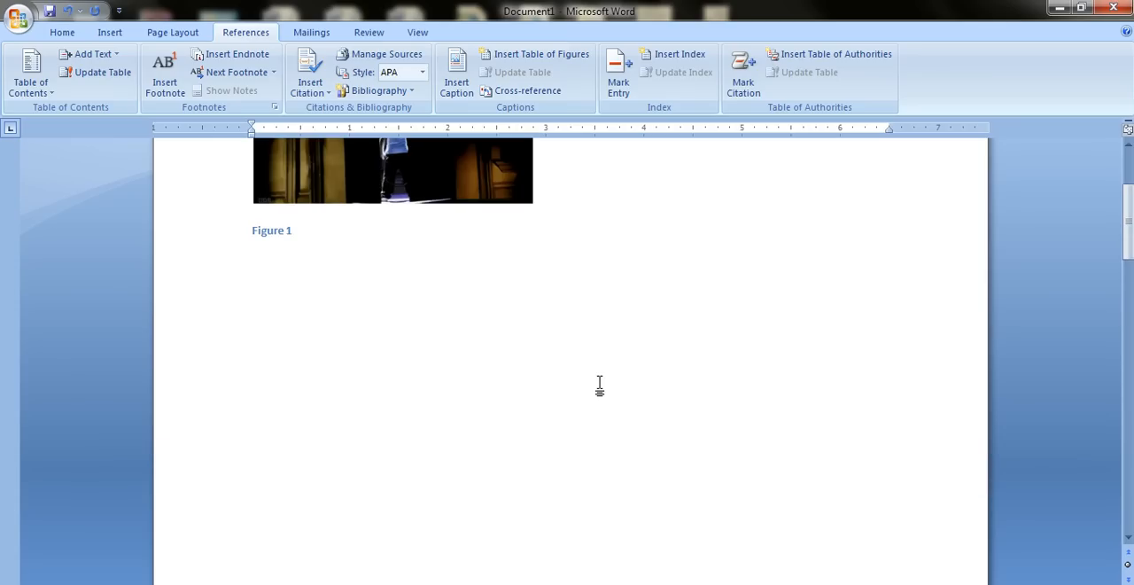
pyautogui.scroll(-3, 461, 390)
pyautogui.scroll(1, 386, 396)
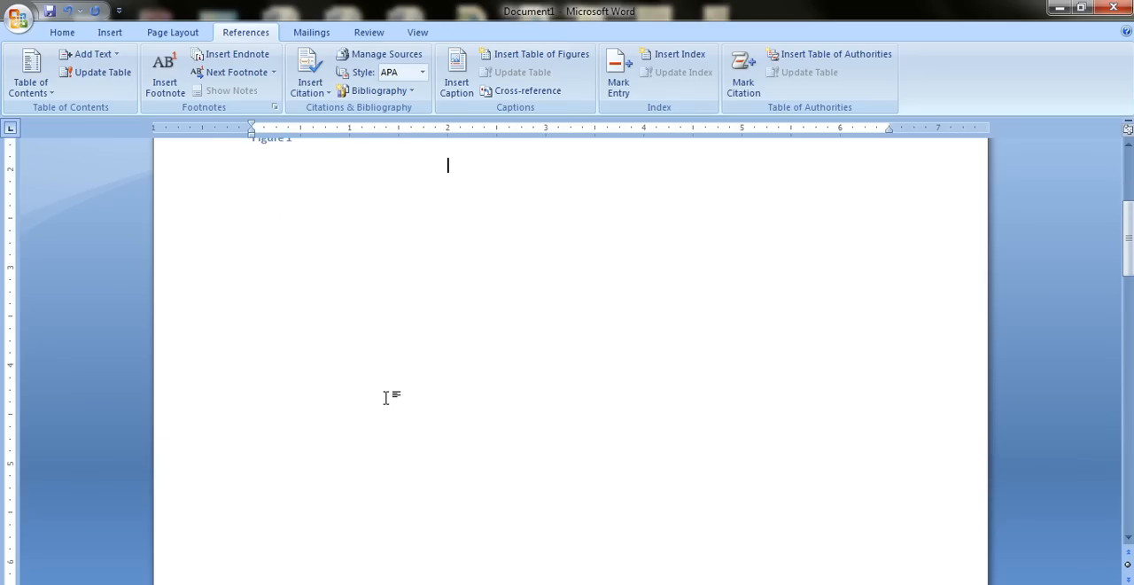
pyautogui.press('Down')
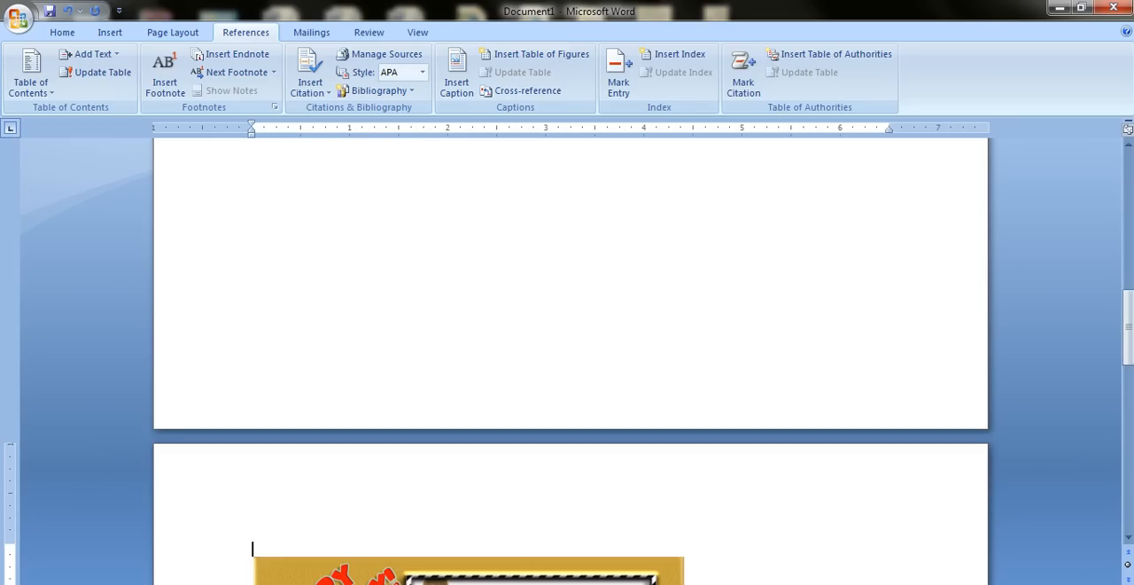
pyautogui.press('Up')
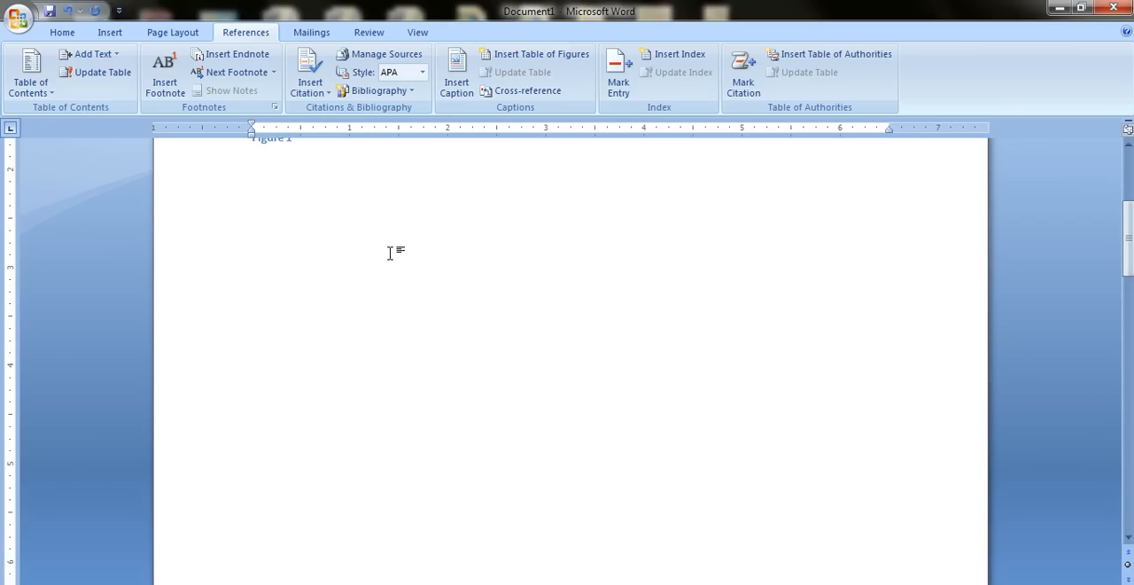
pyautogui.scroll(2, 408, 291)
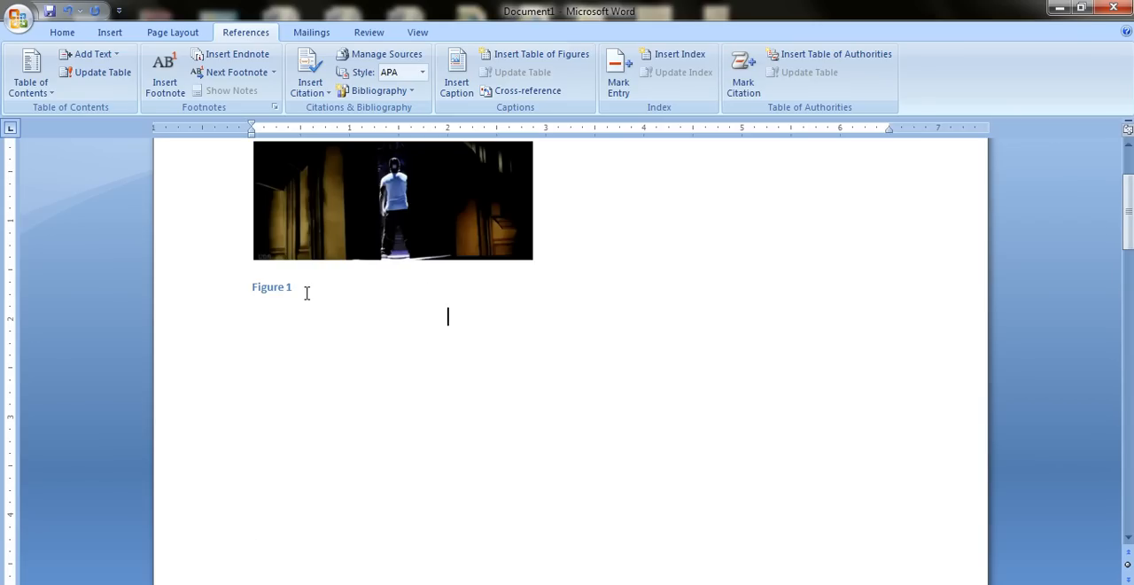
pyautogui.scroll(-15, 306, 294)
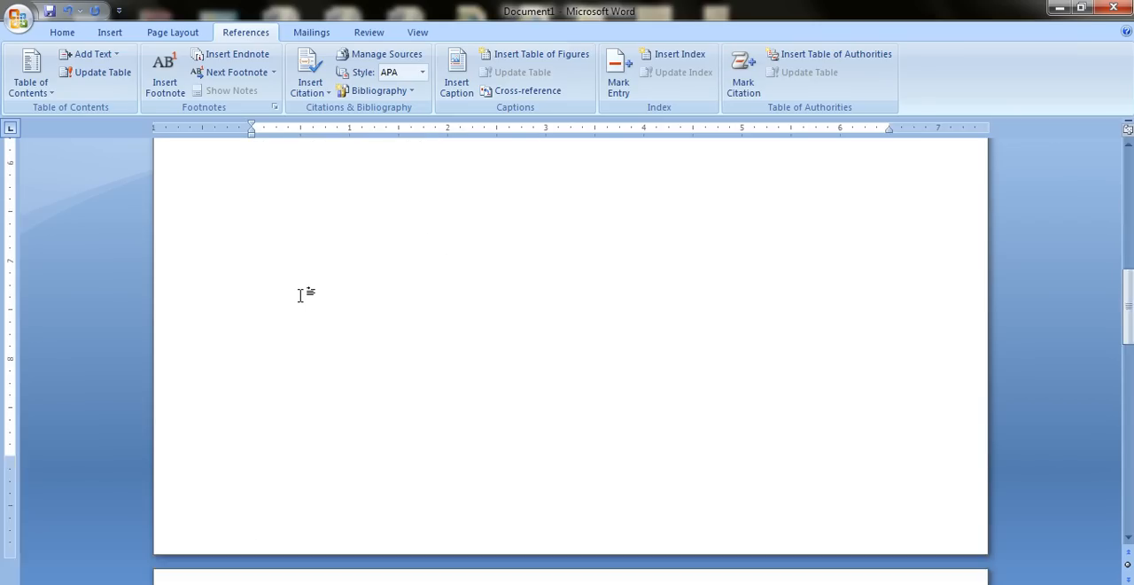
pyautogui.scroll(12, 305, 294)
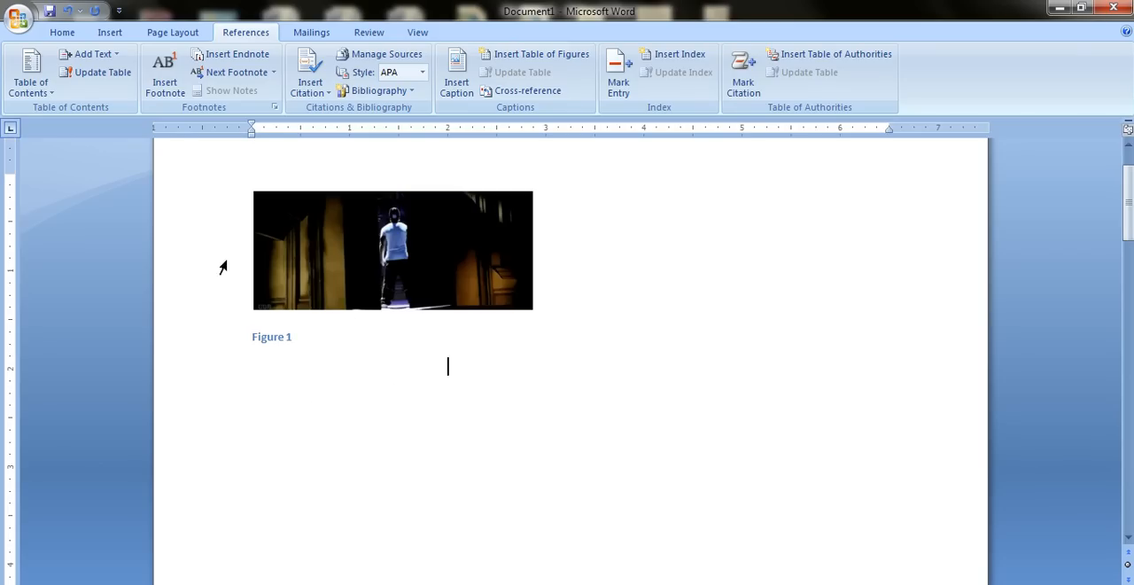
# Insert computer-logo-19206799.jpg from the Desktop above the birthday picture and shrink it to about 2.04" high by 2.71" wide.
pyautogui.click(110, 32)
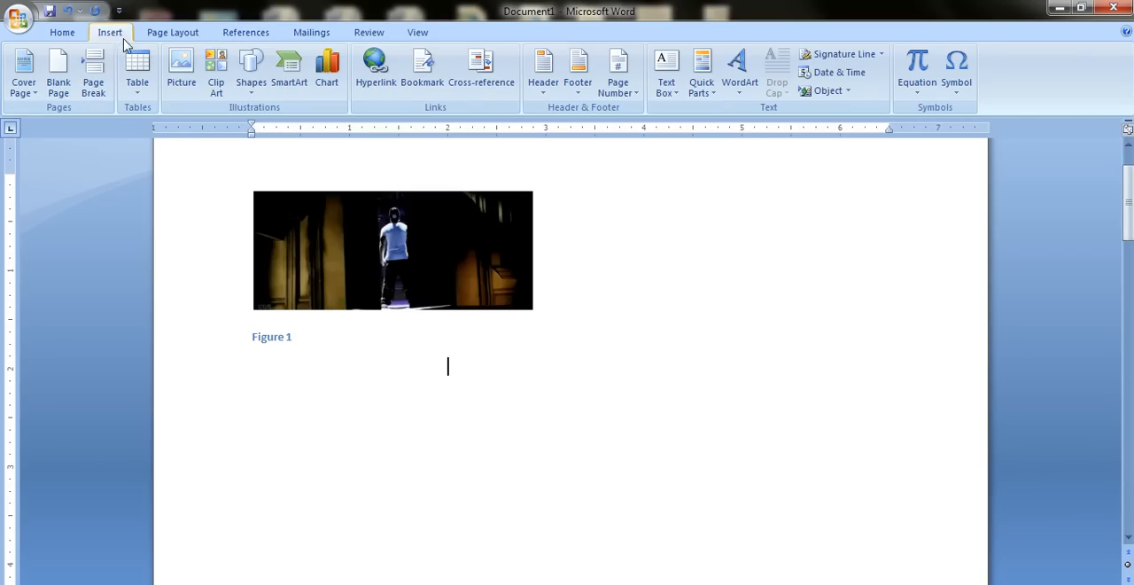
pyautogui.click(181, 78)
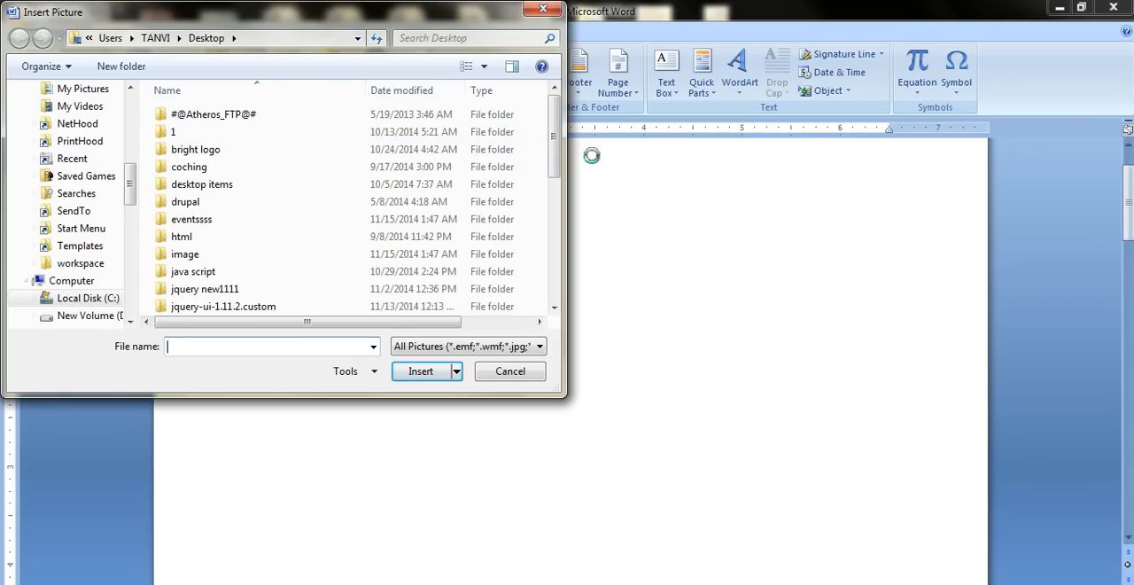
pyautogui.moveTo(555, 142); pyautogui.dragTo(557, 232)
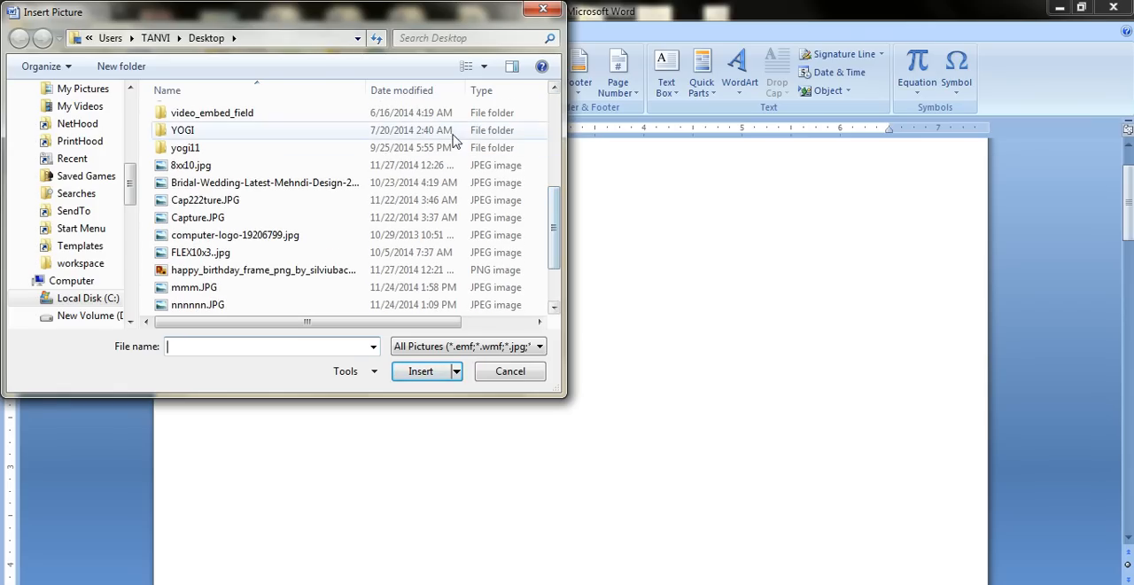
pyautogui.click(484, 65)
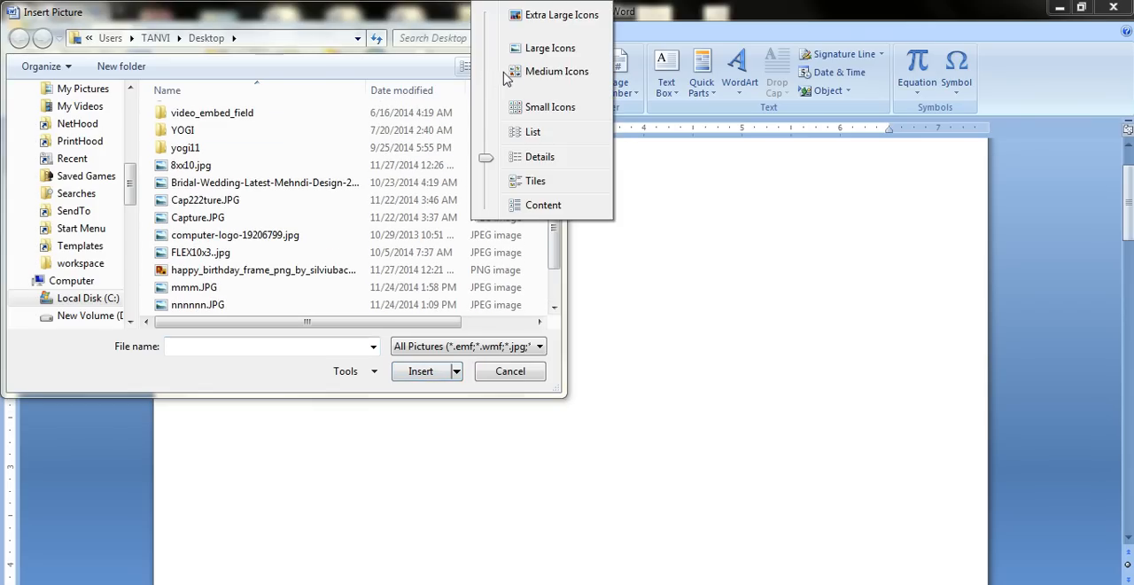
pyautogui.click(523, 73)
pyautogui.moveTo(555, 188); pyautogui.dragTo(550, 291)
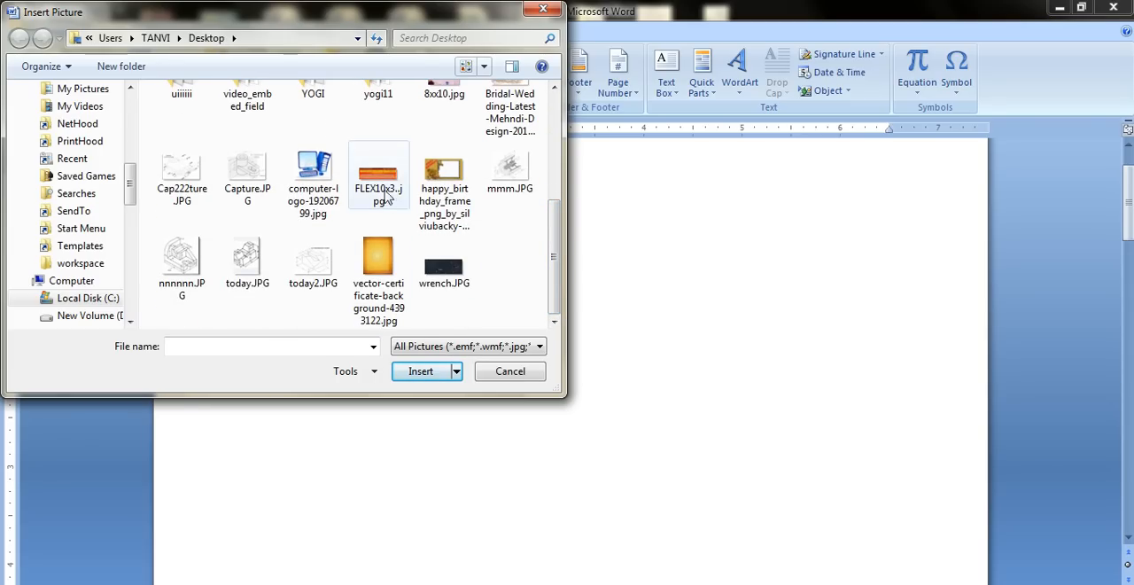
pyautogui.click(314, 181)
pyautogui.click(425, 375)
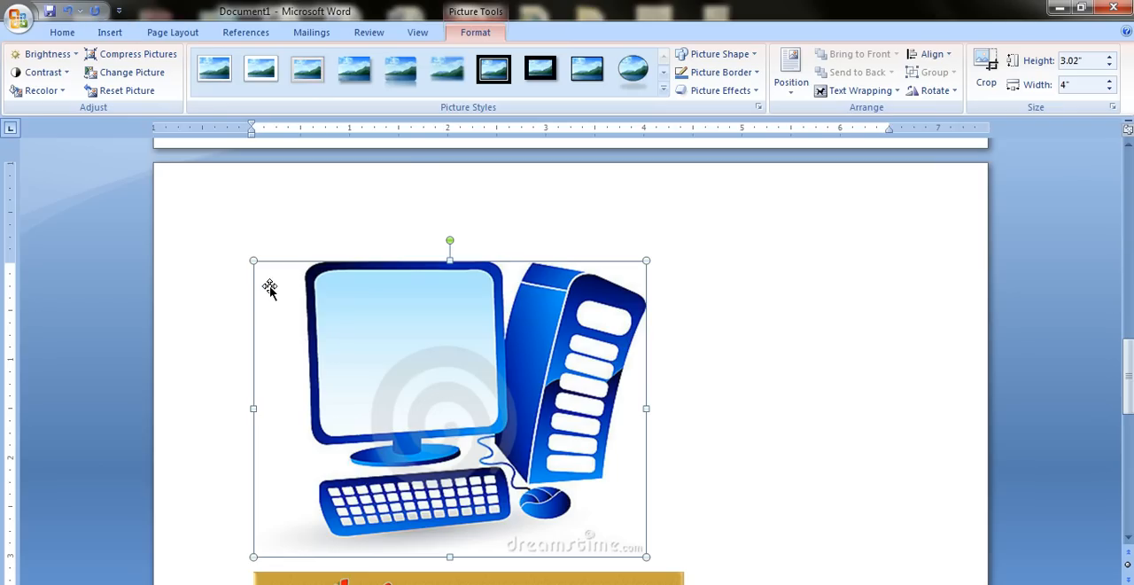
pyautogui.moveTo(263, 275); pyautogui.dragTo(390, 370)
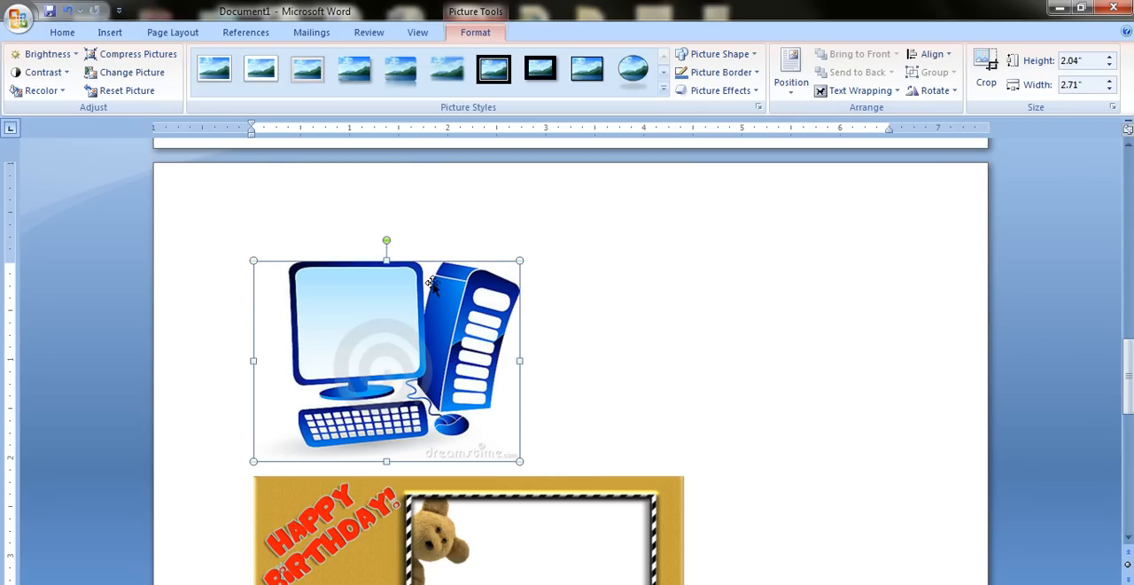
# Add a caption to the computer picture with the Figure label, positioned below the selected item.
pyautogui.click(249, 36)
pyautogui.click(456, 79)
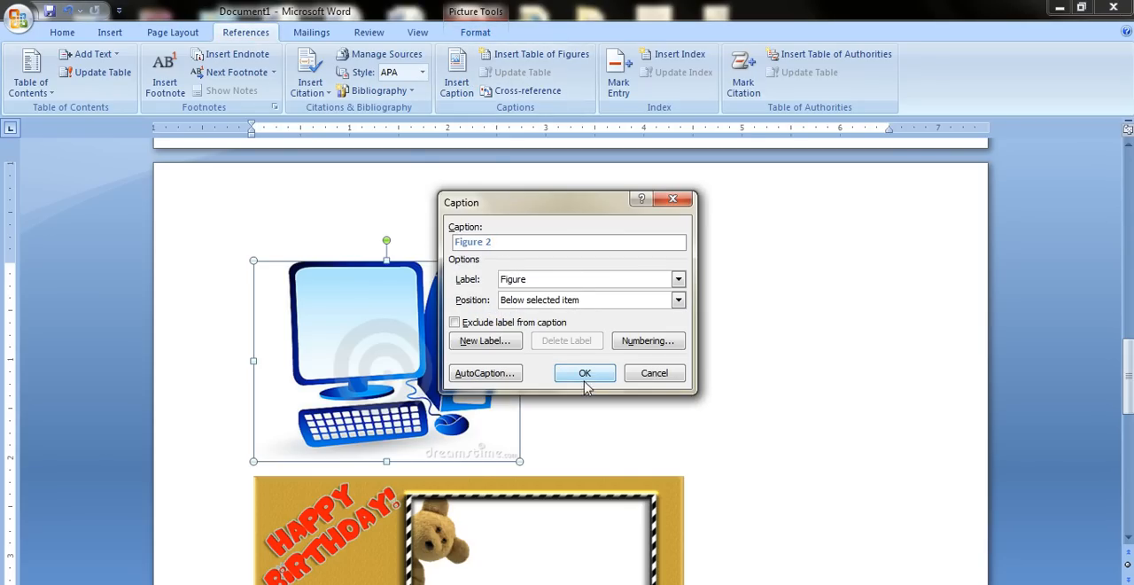
pyautogui.click(585, 374)
# Insert a page break after the computer picture's caption to move the birthday picture to its own page.
pyautogui.scroll(-4, 593, 381)
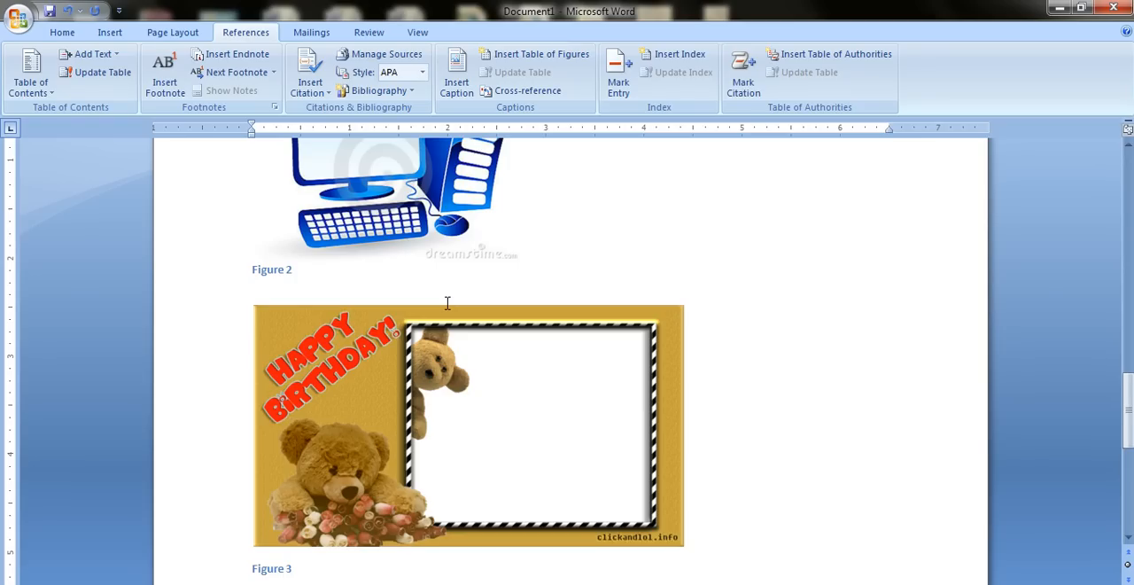
pyautogui.hotkey('ctrl', 'Return')
pyautogui.scroll(-3, 399, 301)
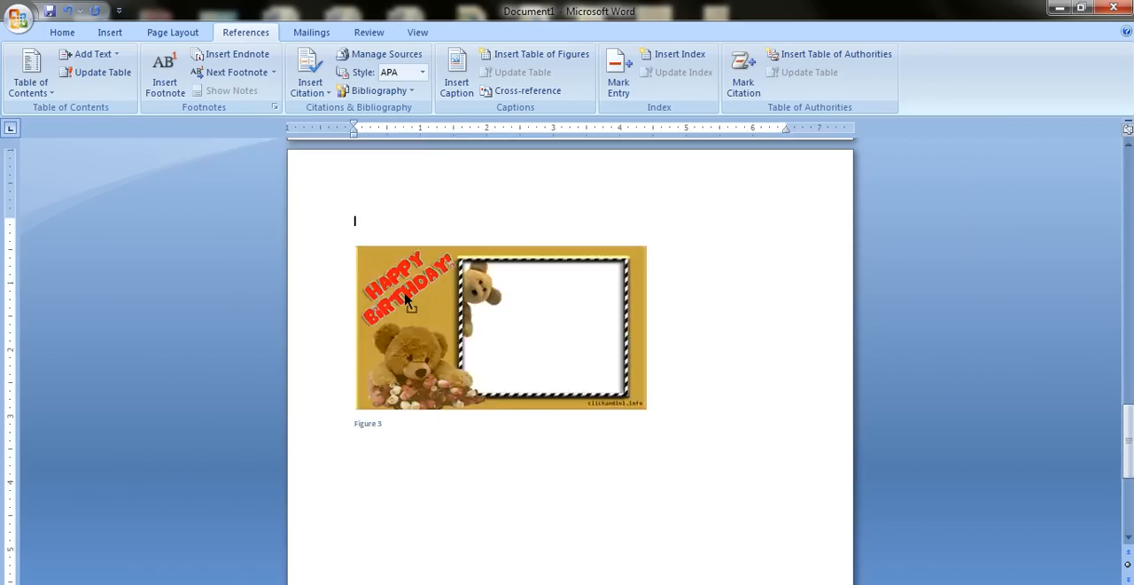
# Examine the numbering of the figure captions on the different pages of the document.
pyautogui.scroll(-2, 406, 301)
pyautogui.scroll(3, 380, 299)
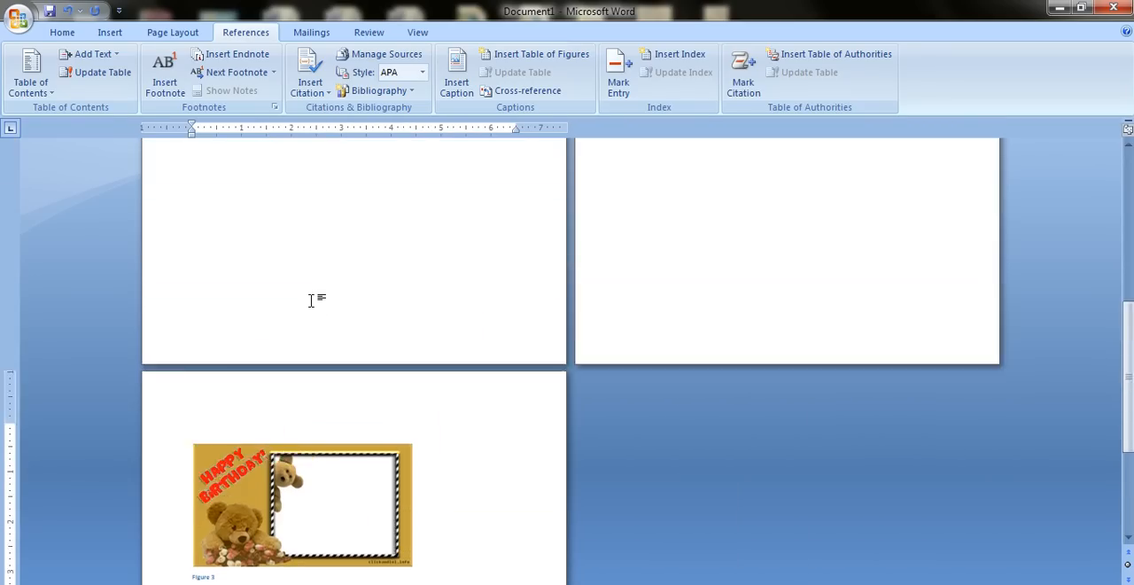
pyautogui.scroll(3, 311, 301)
pyautogui.scroll(2, 293, 302)
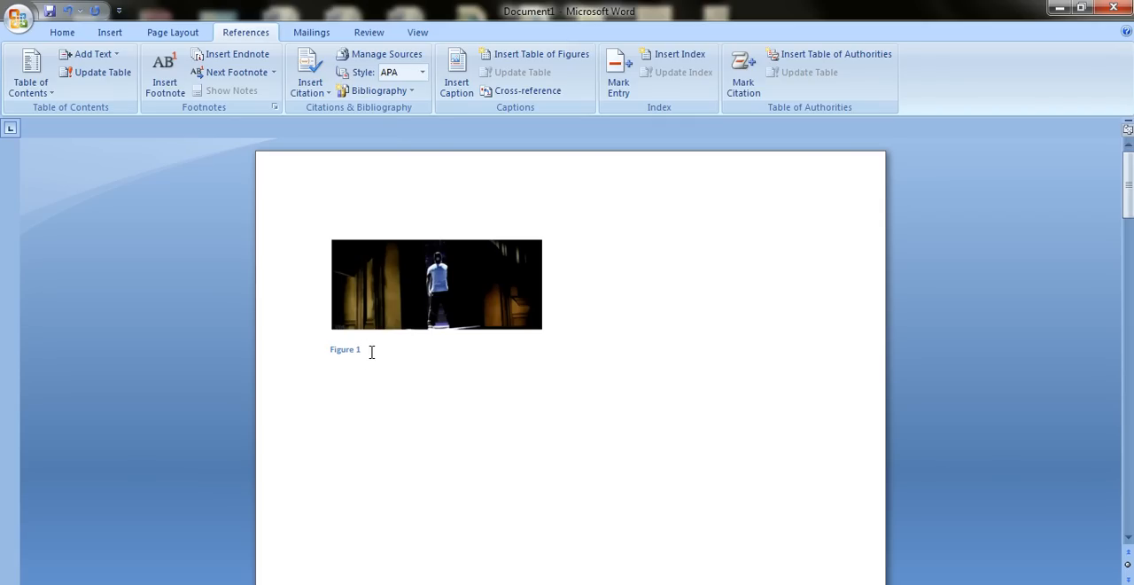
pyautogui.scroll(-15, 372, 352)
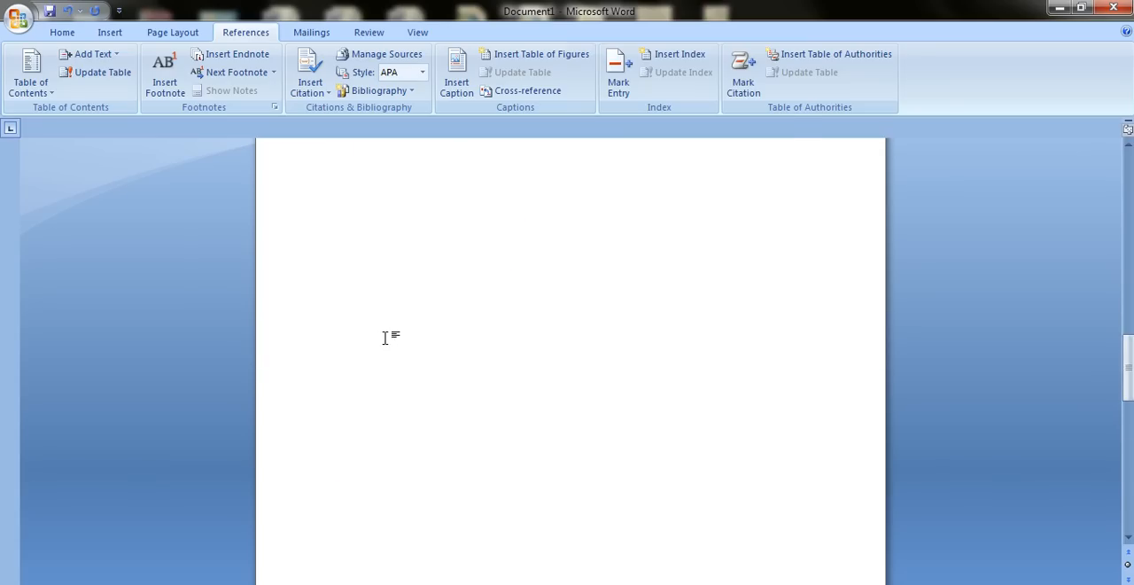
pyautogui.scroll(5, 388, 336)
pyautogui.scroll(-5, 395, 337)
pyautogui.scroll(8, 452, 368)
pyautogui.scroll(-8, 452, 368)
pyautogui.scroll(10, 452, 368)
pyautogui.scroll(8, 452, 368)
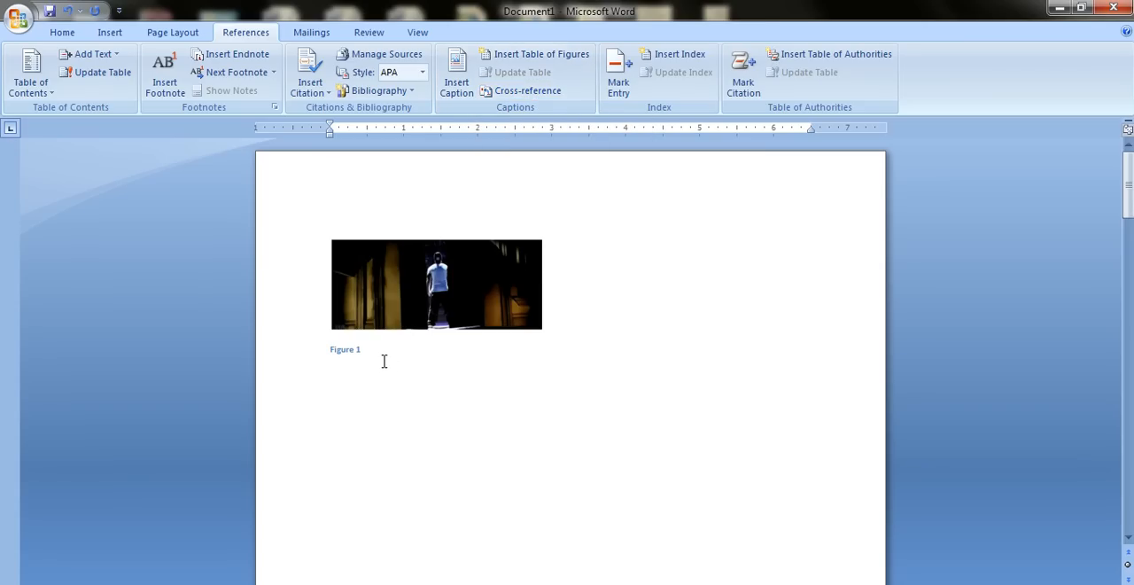
pyautogui.click(384, 361)
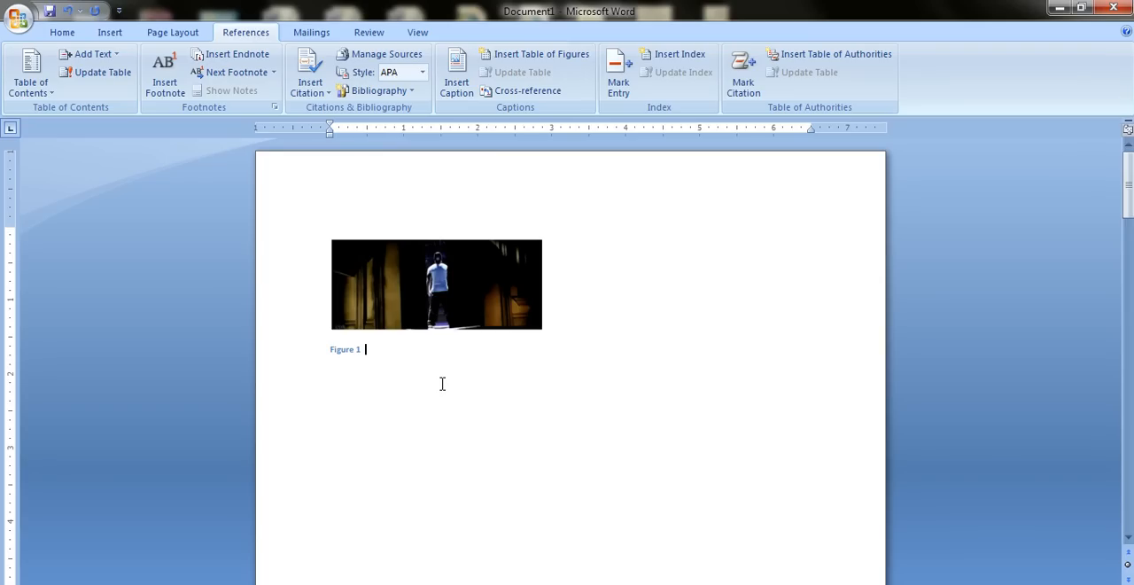
pyautogui.click(523, 90)
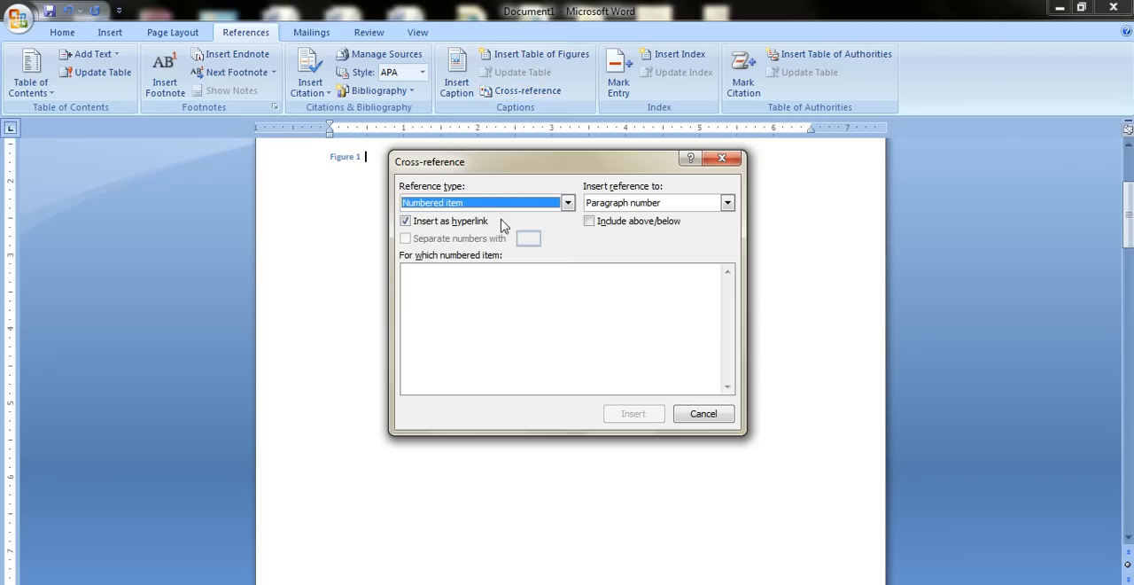
pyautogui.click(566, 203)
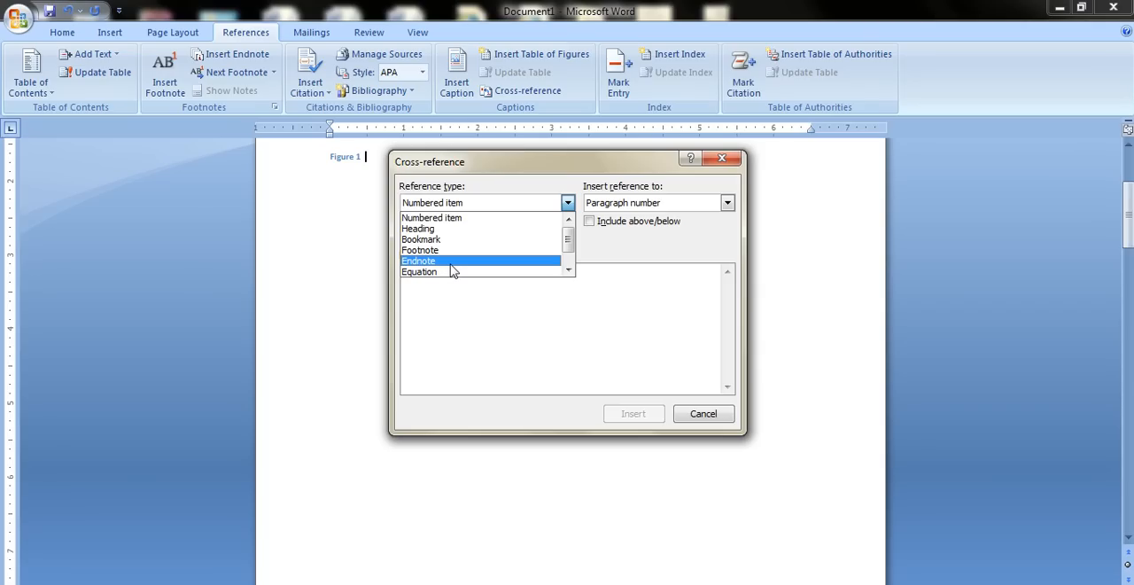
pyautogui.click(452, 262)
pyautogui.click(446, 205)
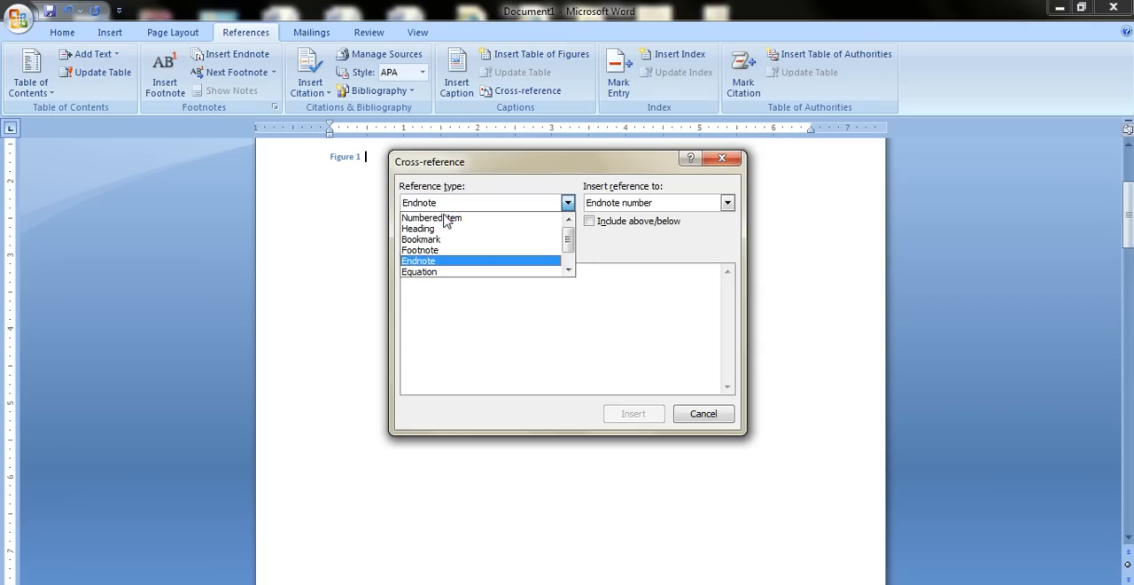
pyautogui.click(434, 273)
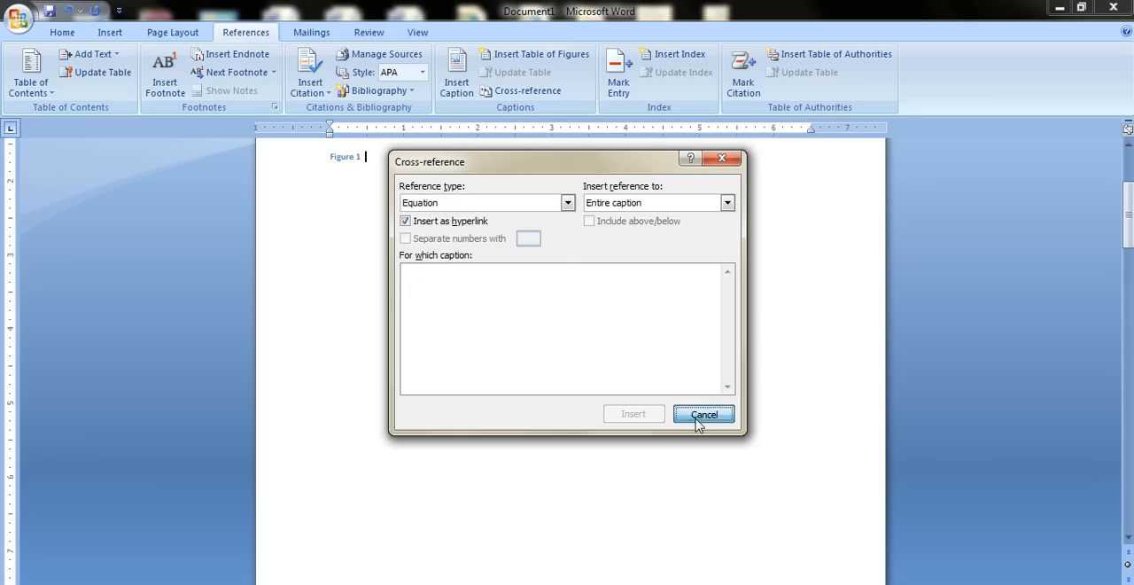
pyautogui.click(696, 418)
# Choose Figure as the cross-reference type for the first picture's caption and leave the dialog without inserting a reference.
pyautogui.scroll(3, 529, 344)
pyautogui.moveTo(381, 316); pyautogui.dragTo(344, 312)
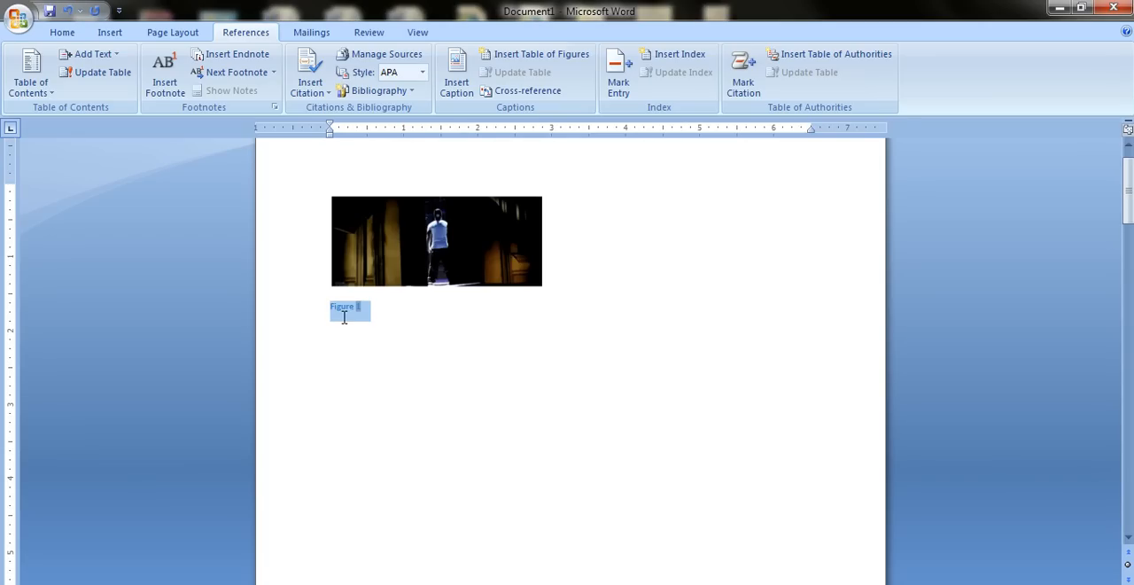
pyautogui.click(492, 93)
pyautogui.click(505, 209)
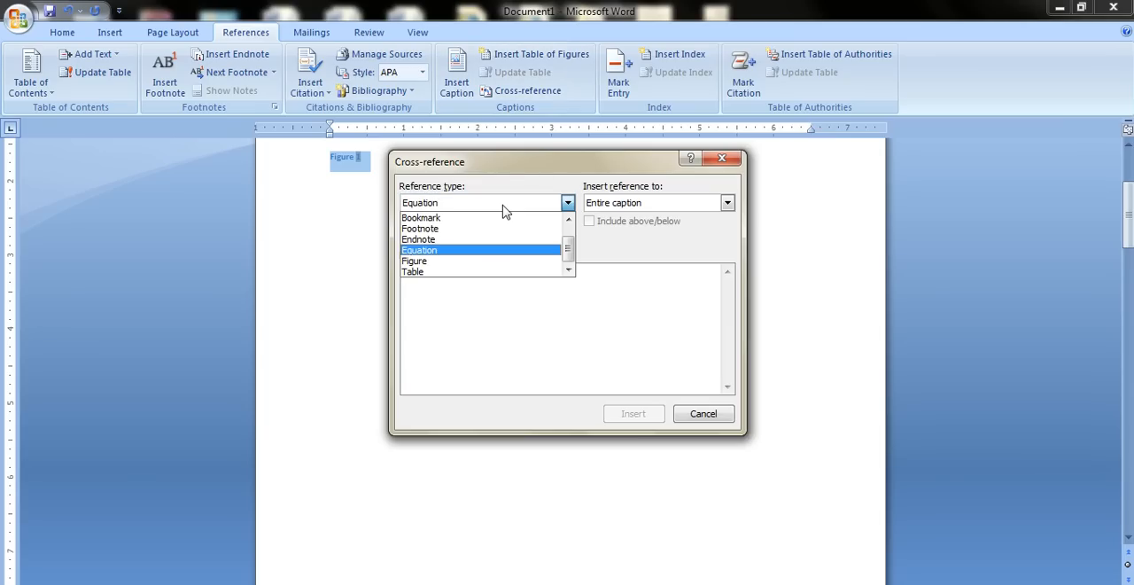
pyautogui.moveTo(567, 251)
pyautogui.mouseDown()
pyautogui.moveTo(567, 232)
pyautogui.moveTo(567, 255)
pyautogui.mouseUp()
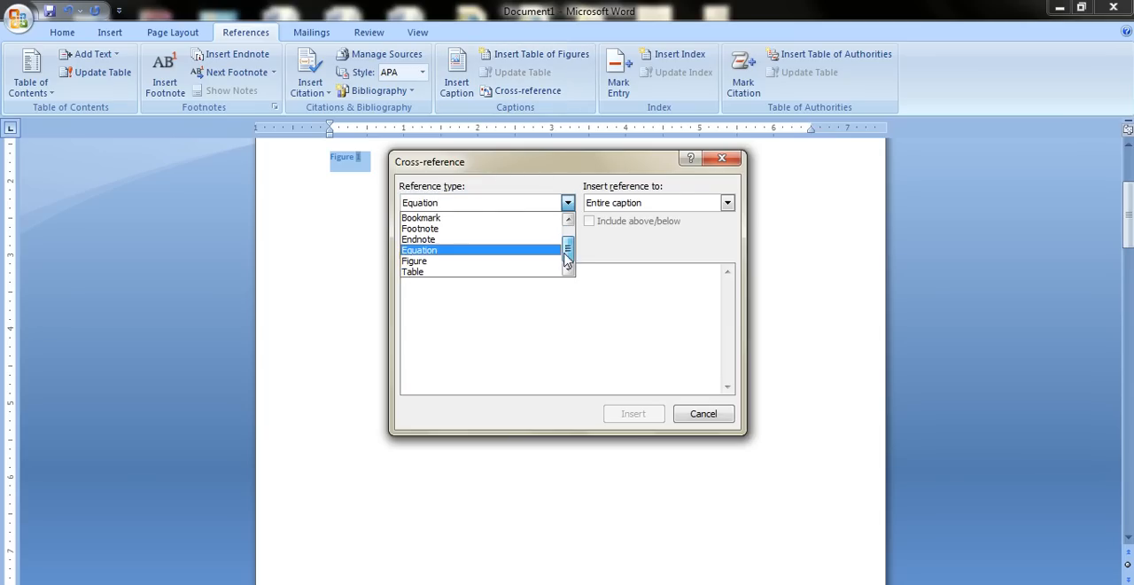
pyautogui.click(509, 268)
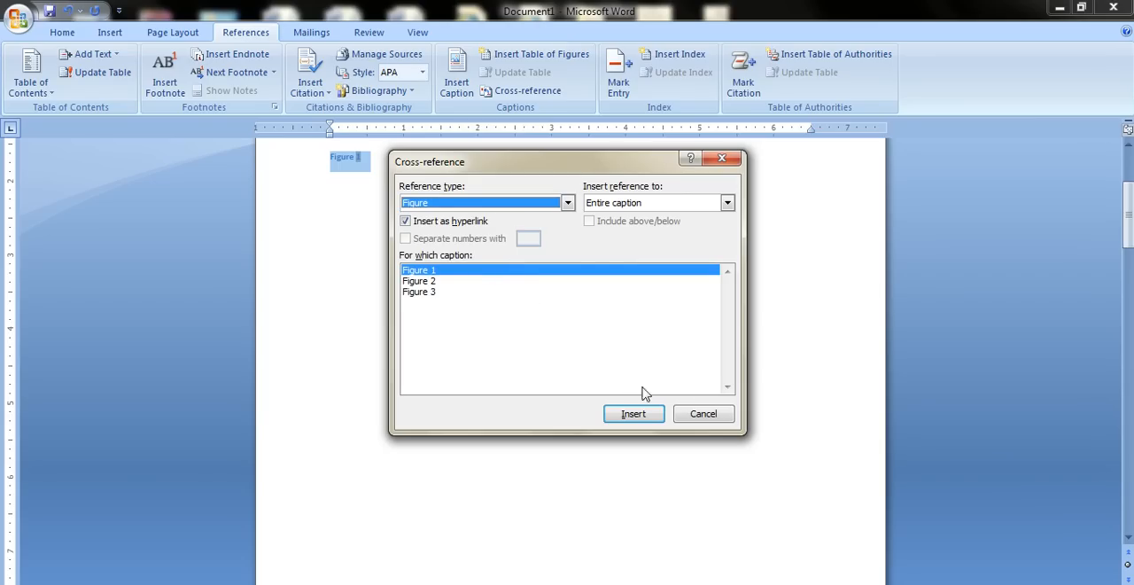
pyautogui.click(704, 413)
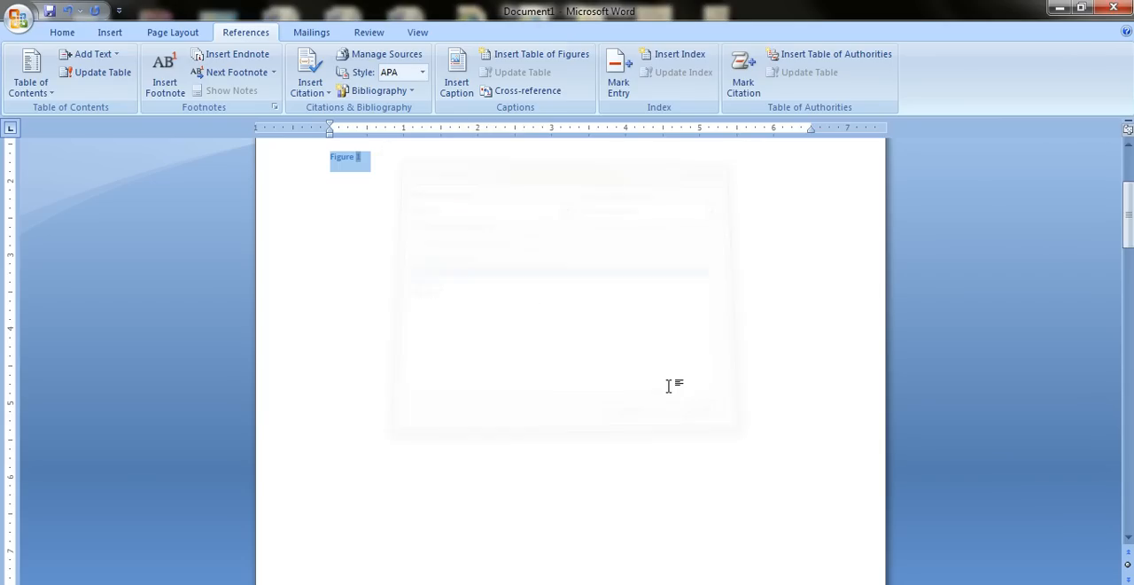
# Insert a hyperlinked cross-reference to Figure 2's page number after the Figure 1 caption and follow the link.
pyautogui.click(388, 171)
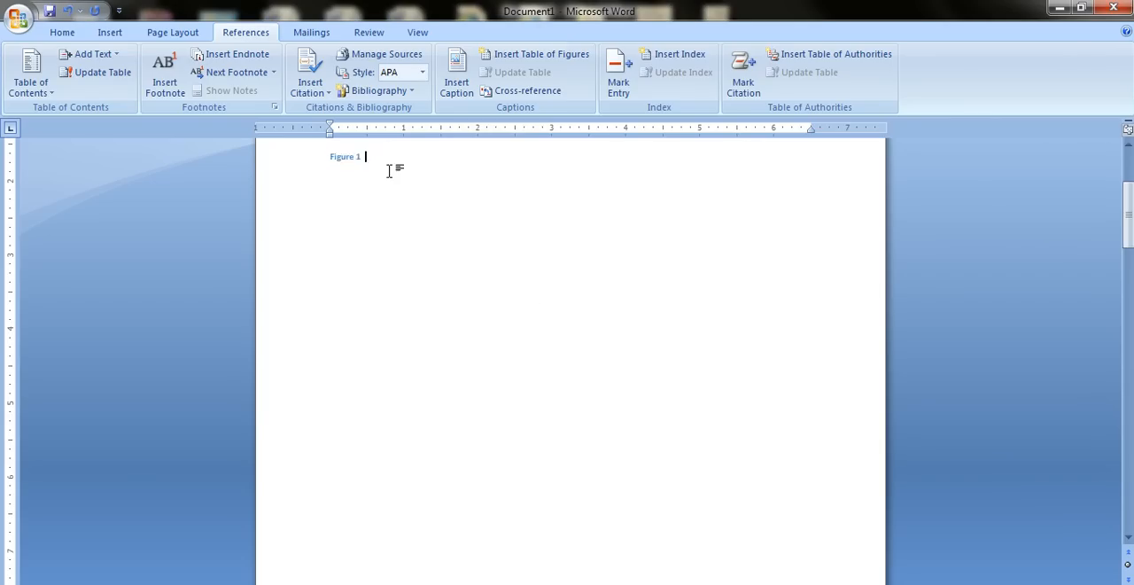
pyautogui.click(522, 91)
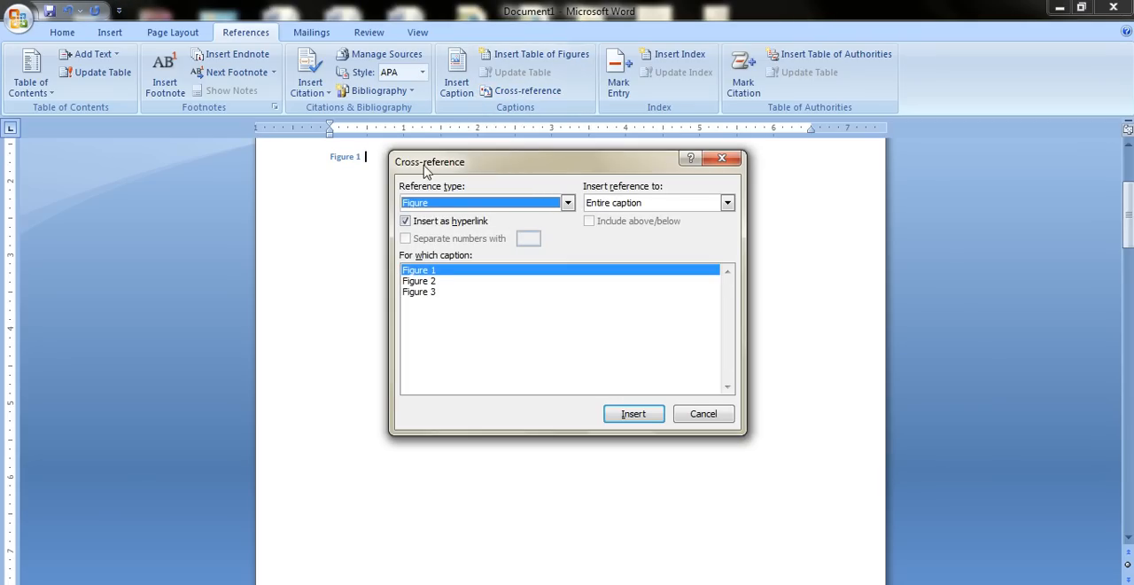
pyautogui.moveTo(438, 167); pyautogui.dragTo(447, 183)
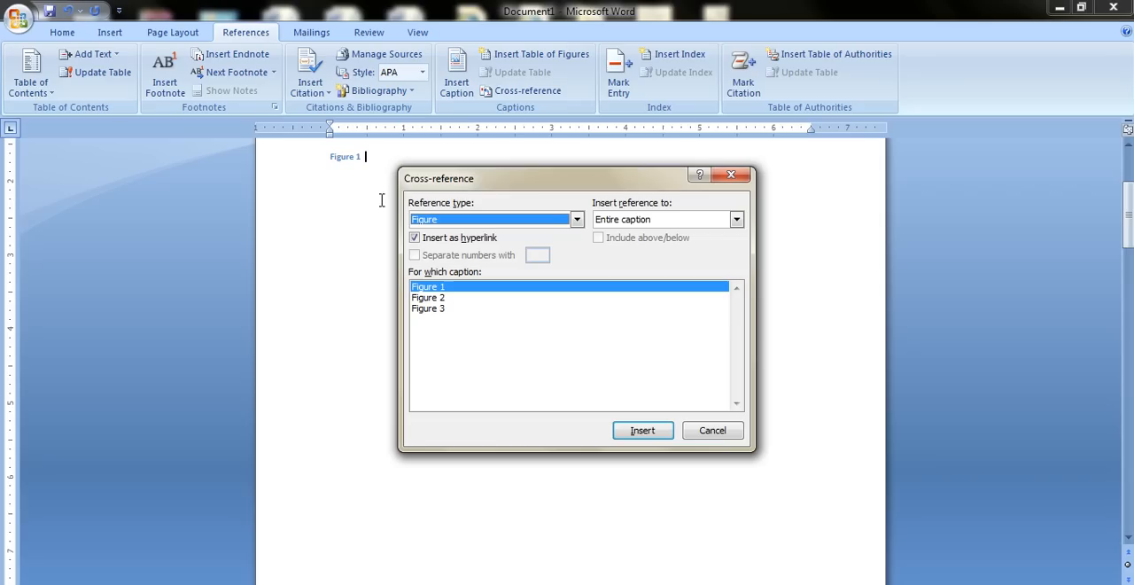
pyautogui.click(443, 299)
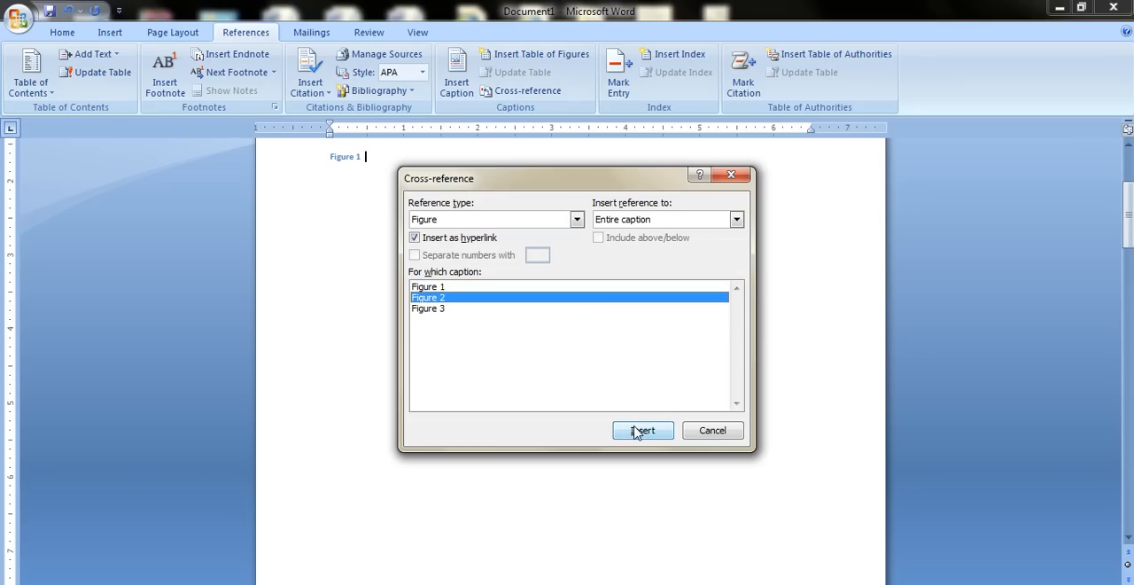
pyautogui.click(644, 223)
pyautogui.click(645, 267)
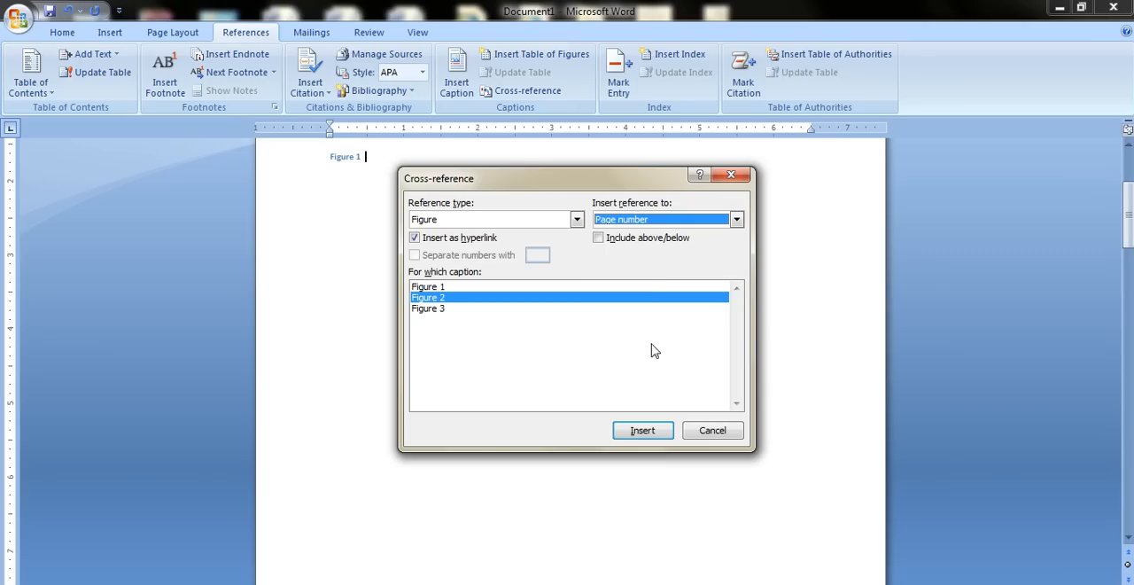
pyautogui.click(651, 430)
pyautogui.click(706, 431)
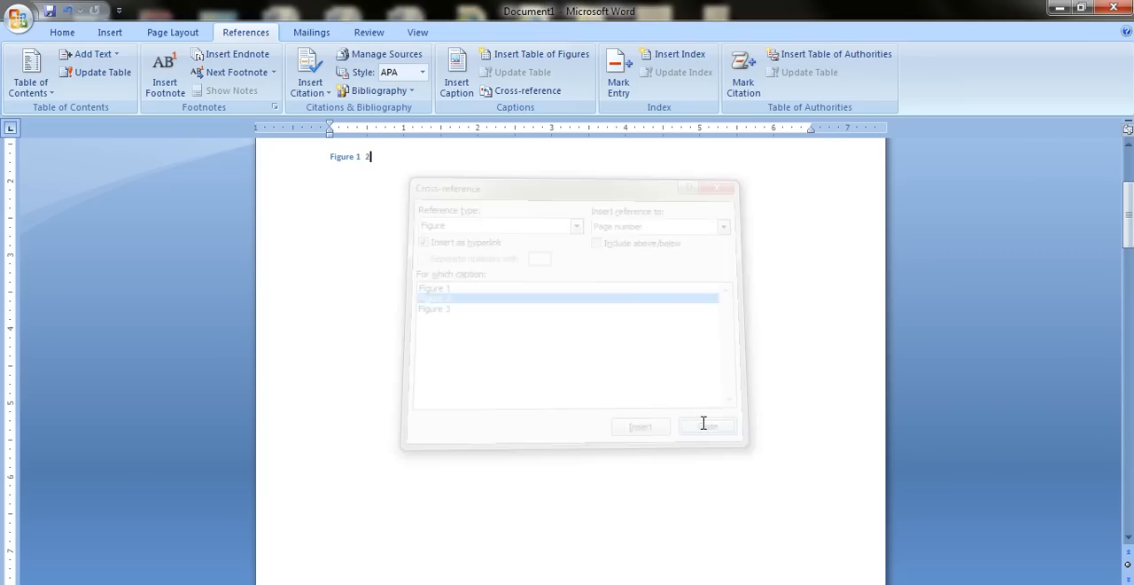
pyautogui.scroll(1, 479, 315)
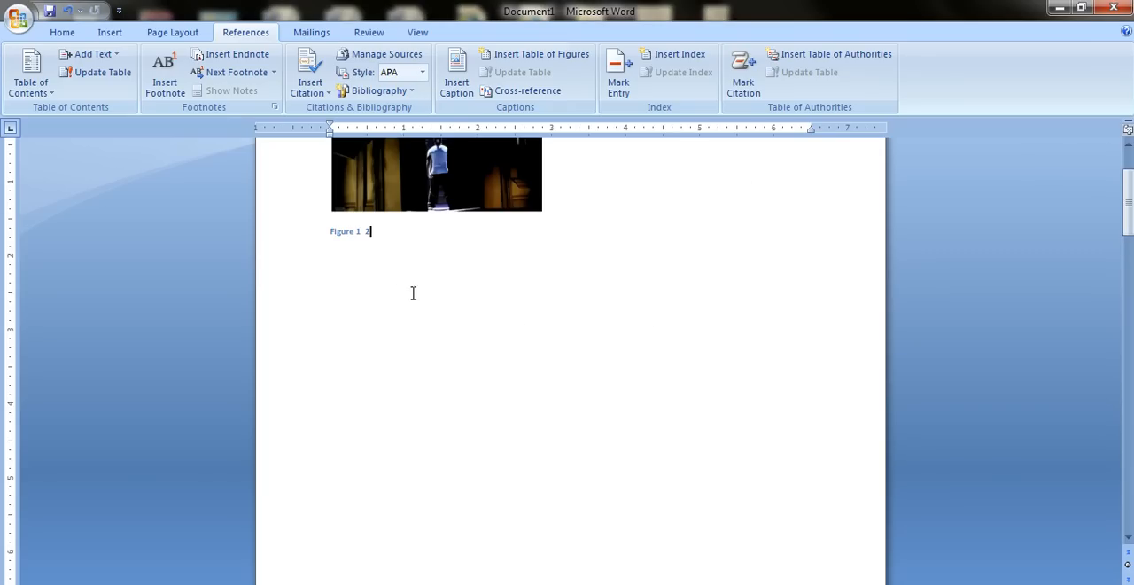
pyautogui.keyDown('ctrl'); pyautogui.click(371, 233); pyautogui.keyUp('ctrl')
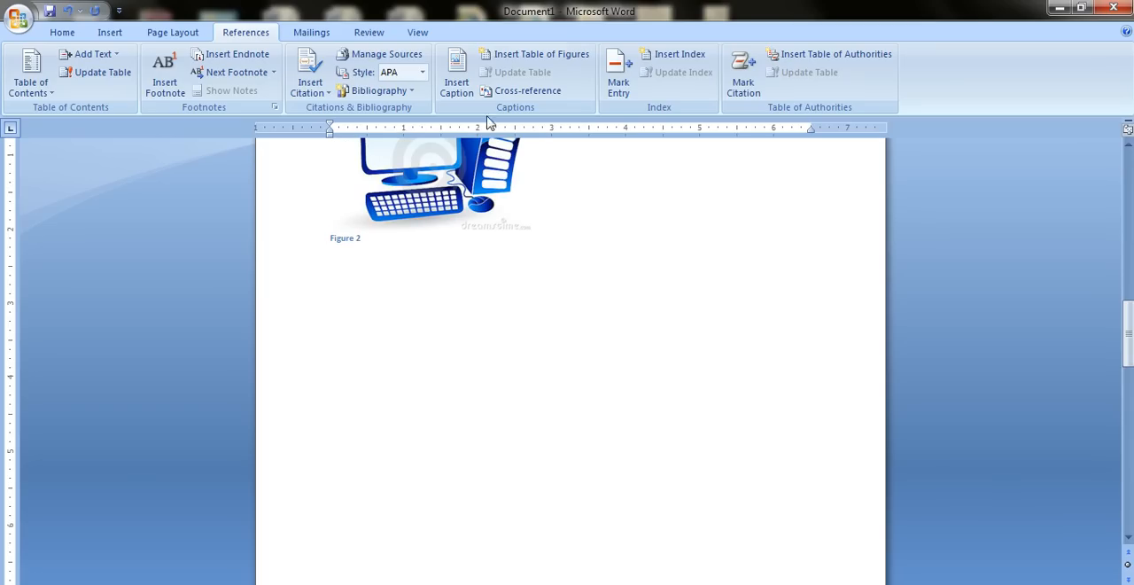
# Insert a hyperlinked cross-reference to Figure 3's page number after the computer picture's caption and follow the link.
pyautogui.click(512, 91)
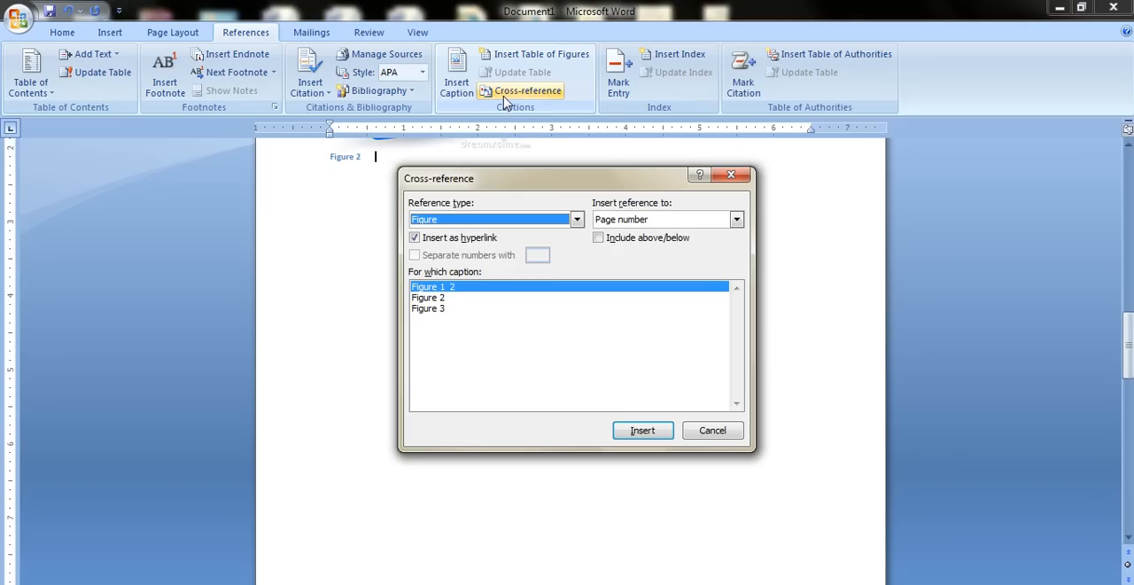
pyautogui.click(446, 308)
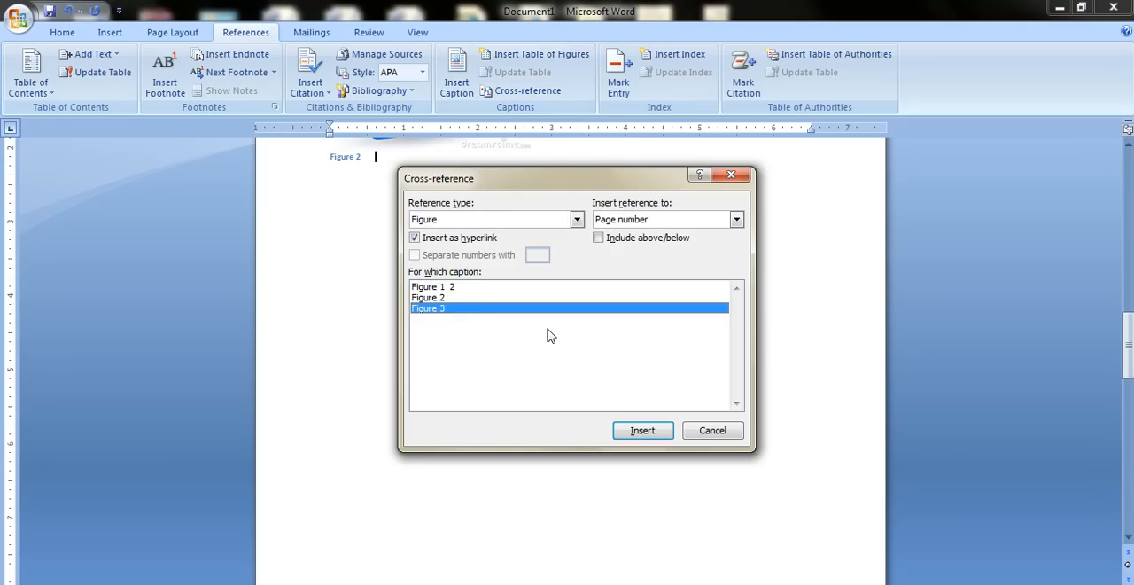
pyautogui.click(653, 431)
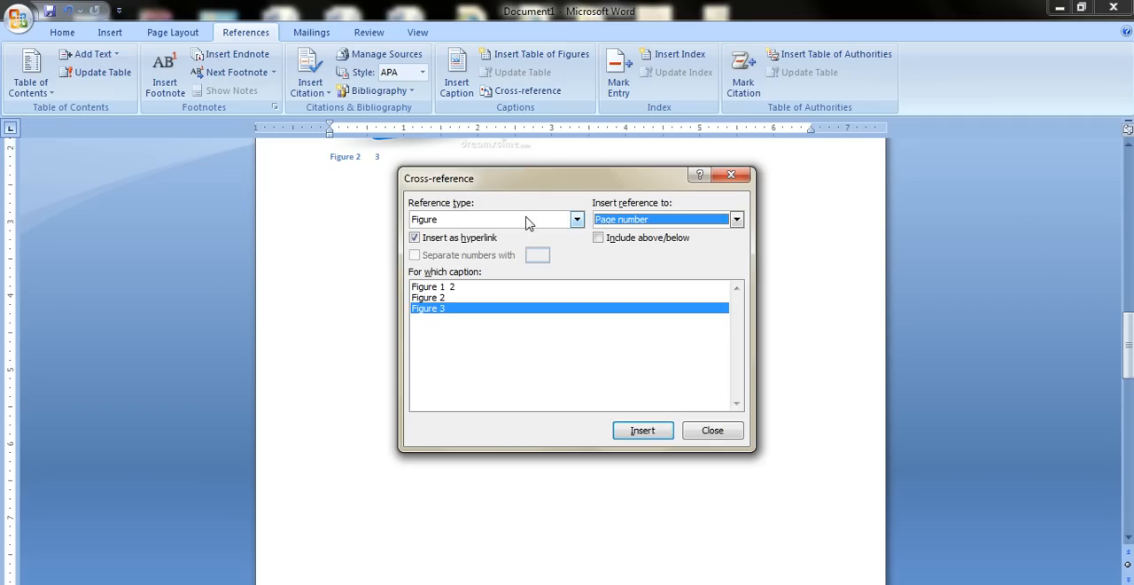
pyautogui.press('Escape')
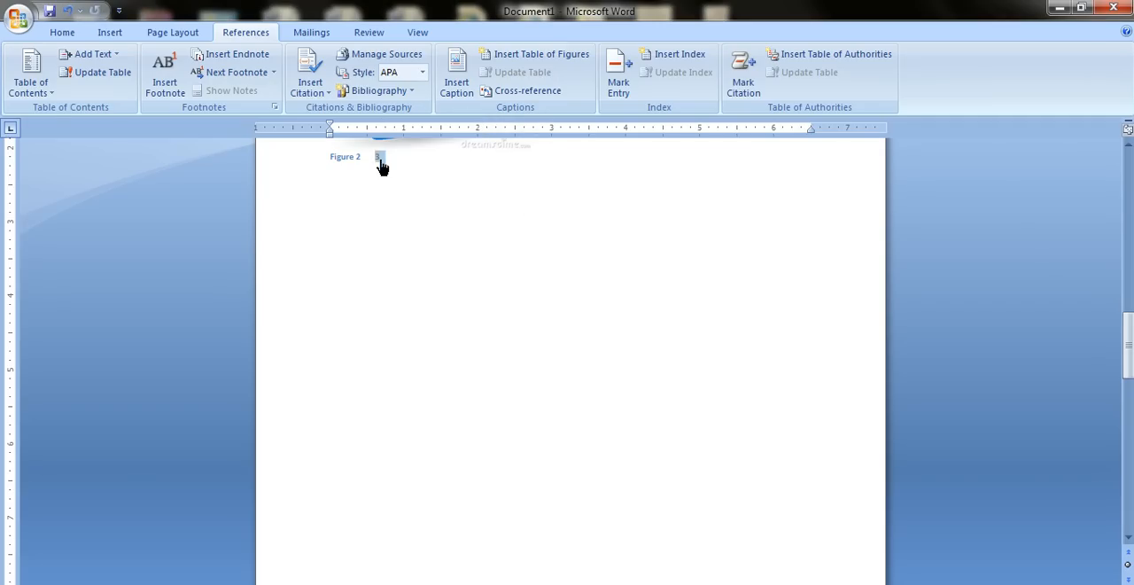
pyautogui.keyDown('ctrl'); pyautogui.click(380, 158); pyautogui.keyUp('ctrl')
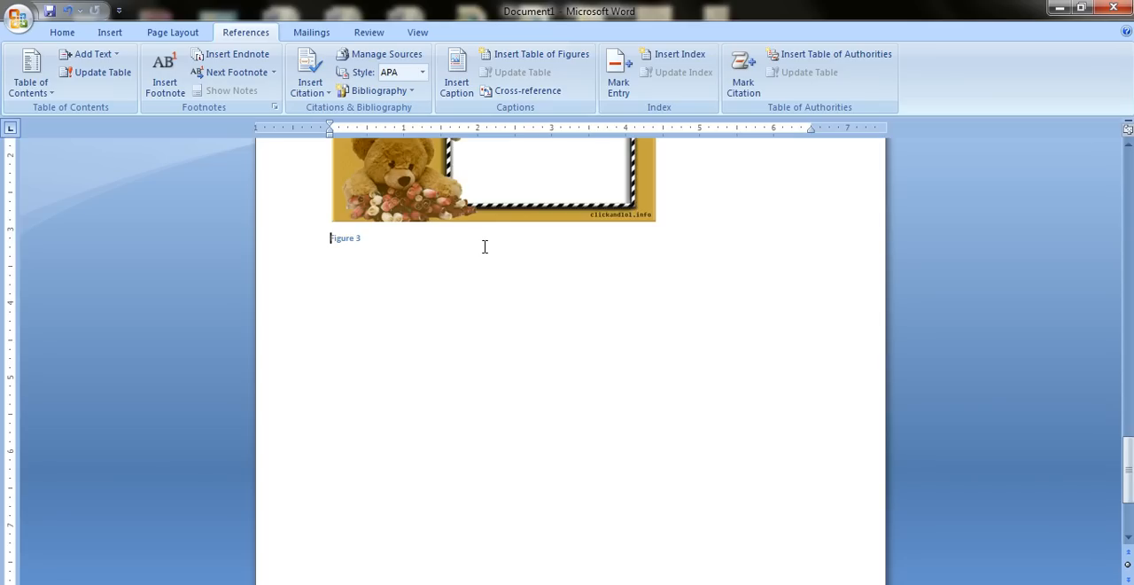
# Insert a table of figures for the Figure label below the birthday picture's caption, with right-aligned page numbers and dotted leaders.
pyautogui.scroll(-10, 485, 248)
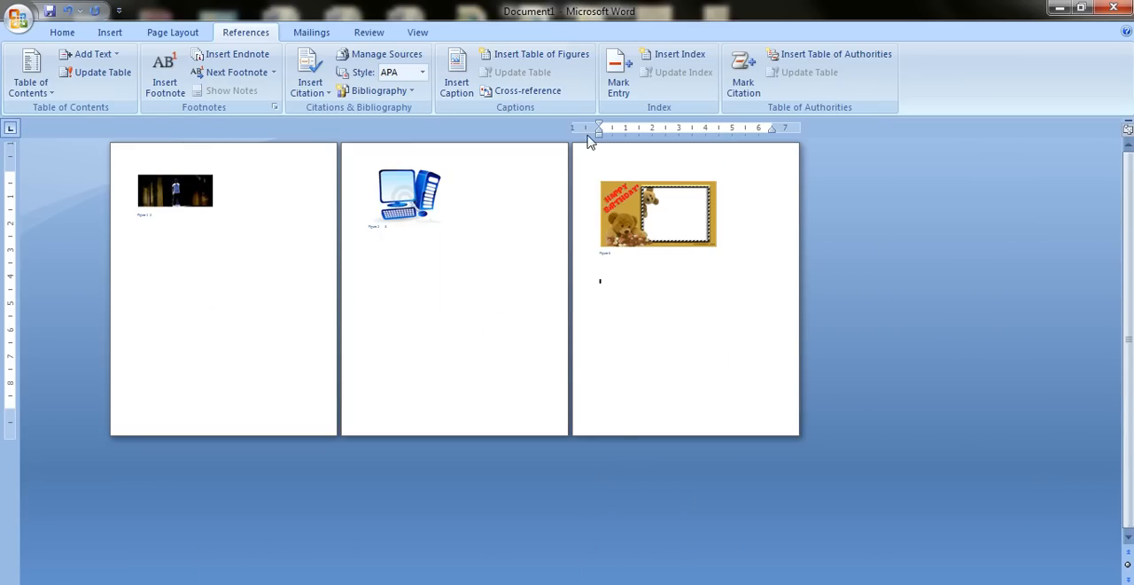
pyautogui.click(548, 57)
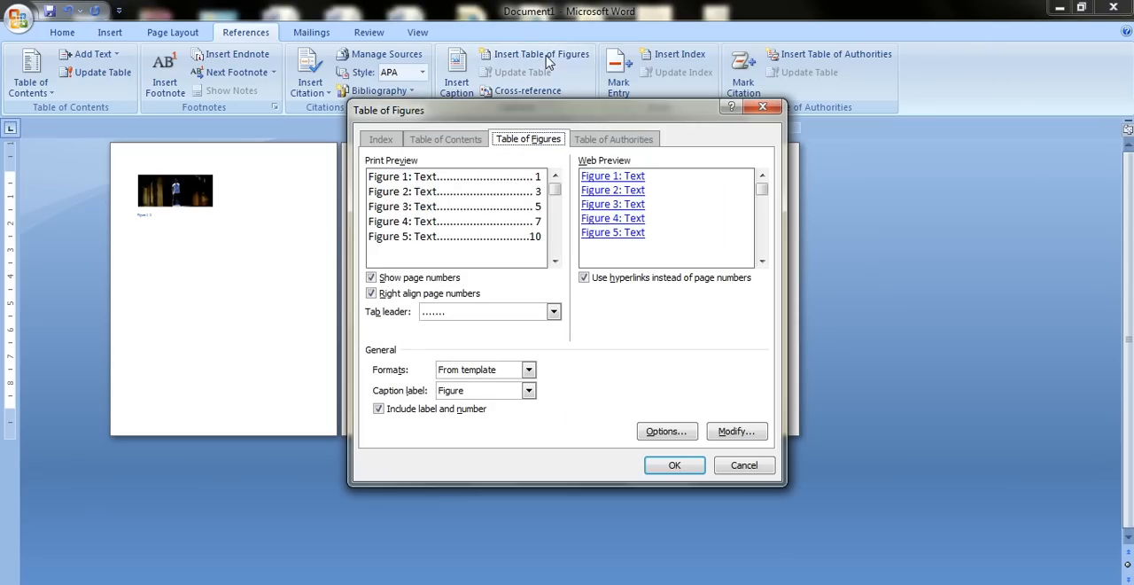
pyautogui.click(675, 465)
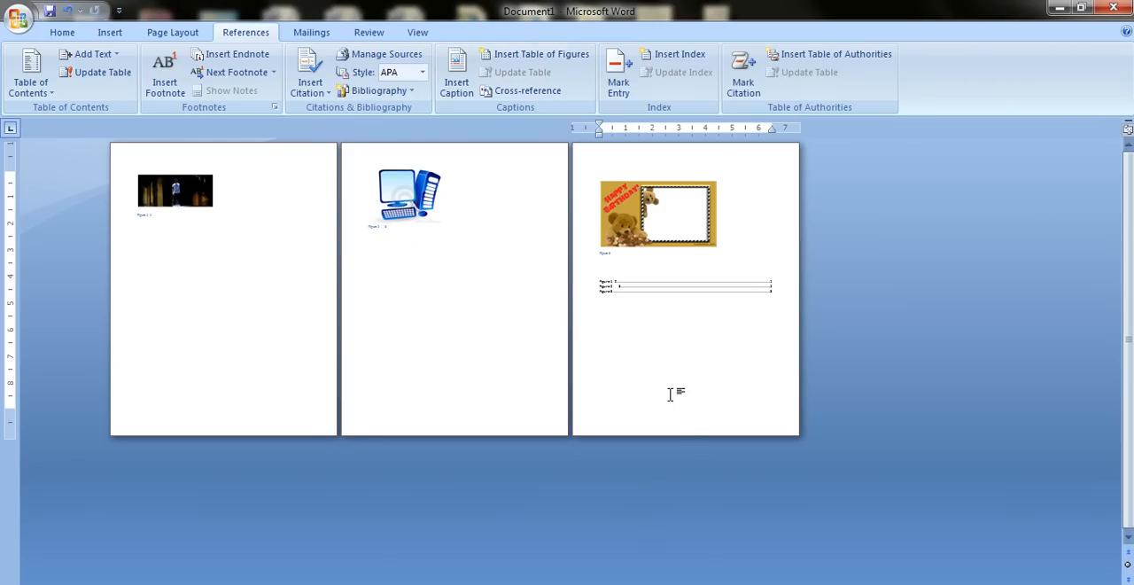
pyautogui.scroll(6, 671, 395)
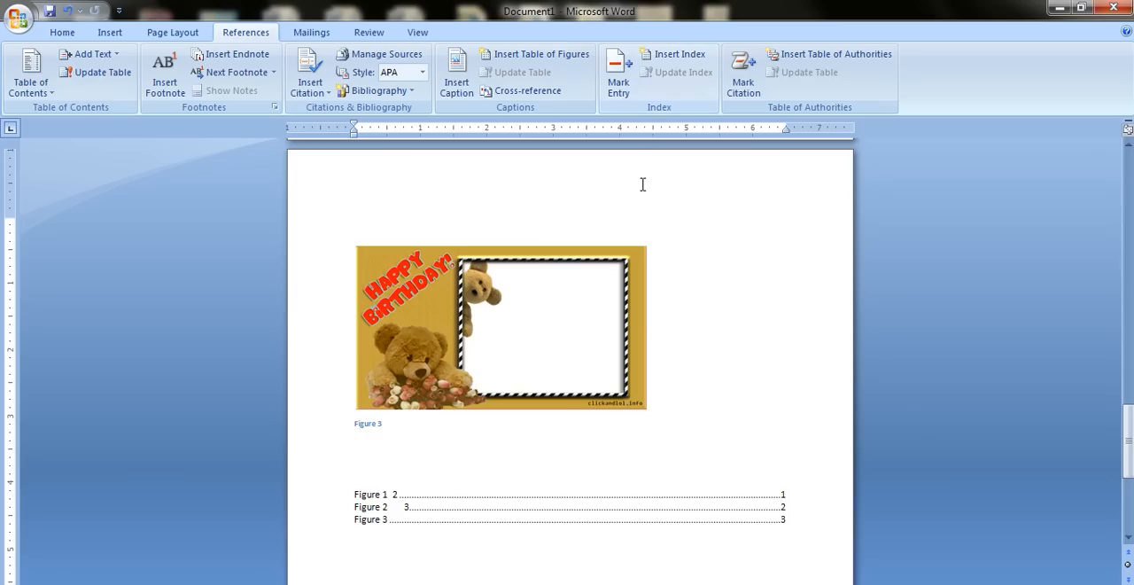
# Delete the entire document content and generate sample paragraphs with =rand().
pyautogui.scroll(6, 671, 399)
pyautogui.scroll(10, 671, 401)
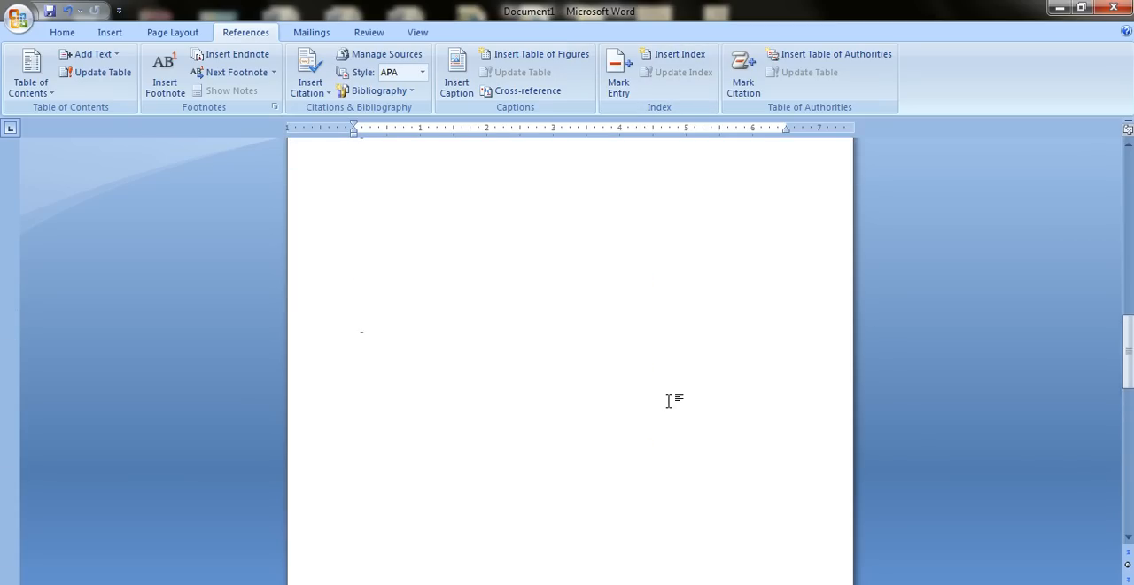
pyautogui.hotkey('ctrl', 'a')
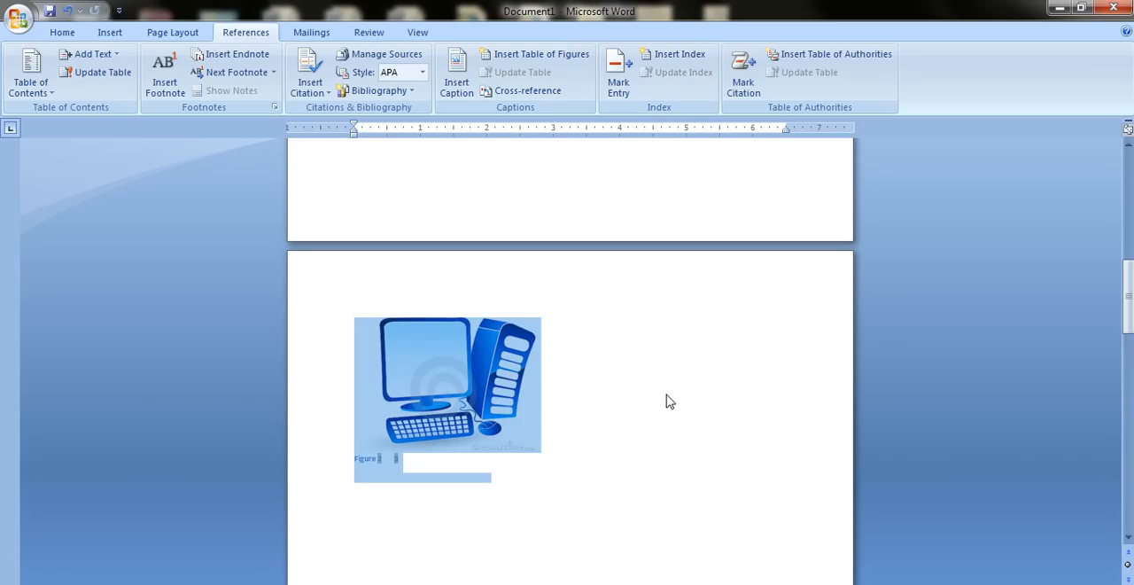
pyautogui.press('Delete')
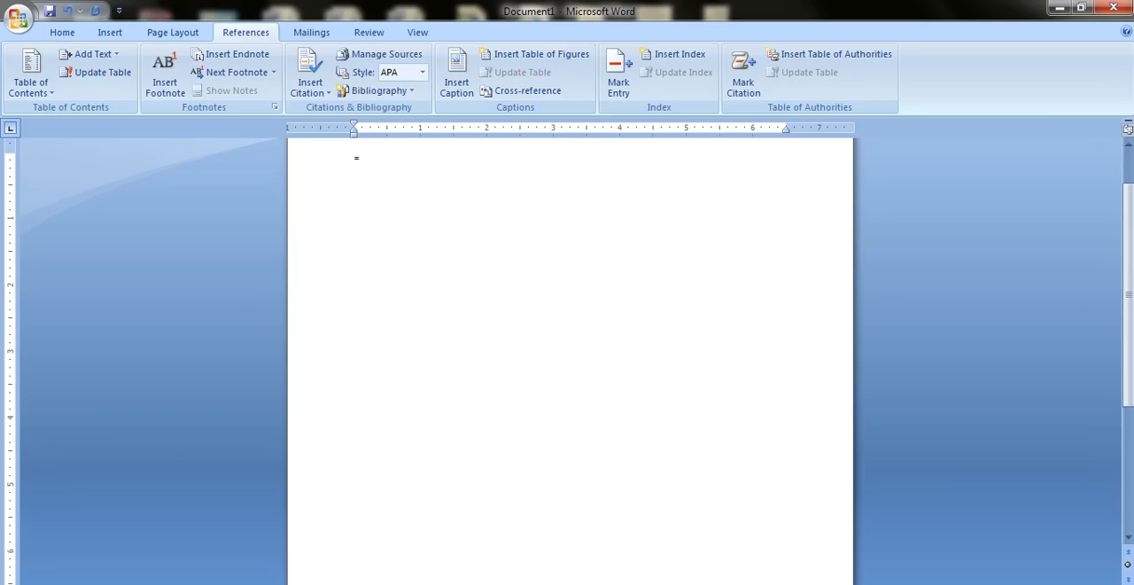
pyautogui.write('=rand()')
pyautogui.press('Return')
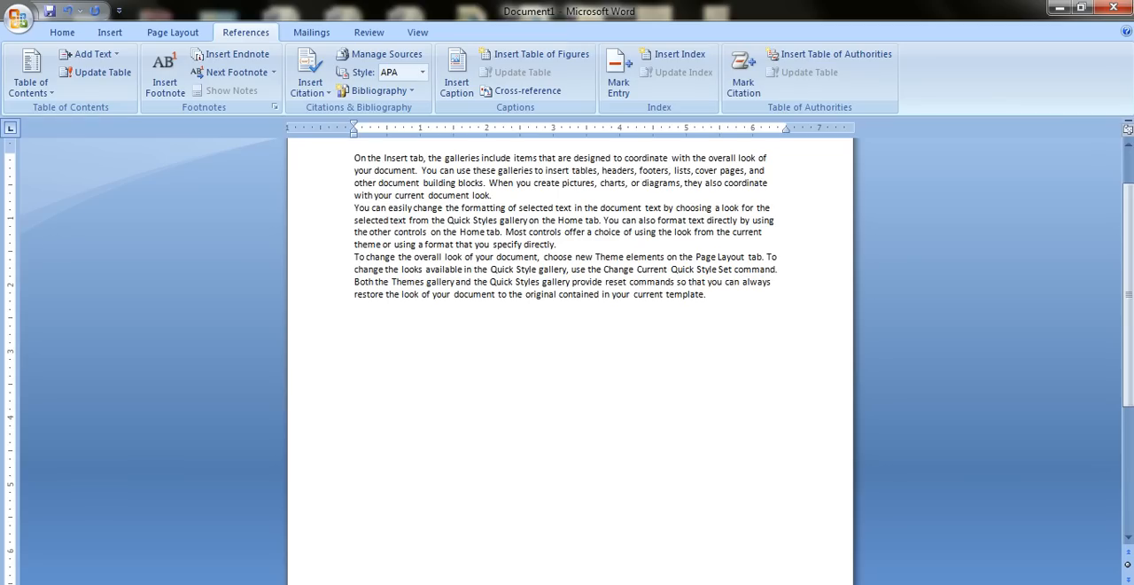
# Paste two more copies of the sample paragraphs below the original text.
pyautogui.hotkey('ctrl', 'v')
pyautogui.hotkey('ctrl', 'v')
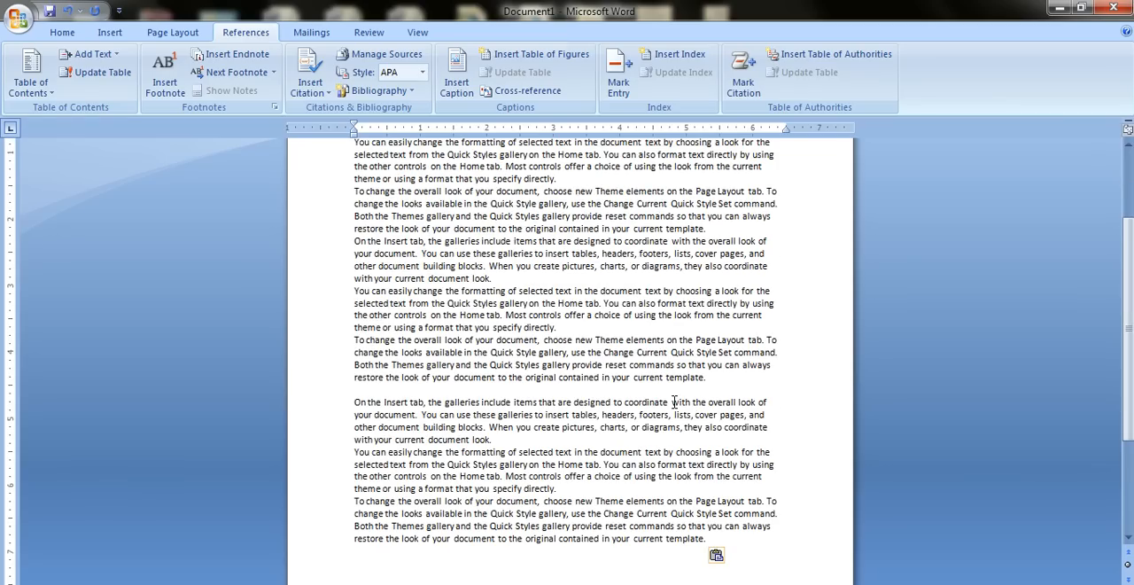
pyautogui.scroll(4, 652, 315)
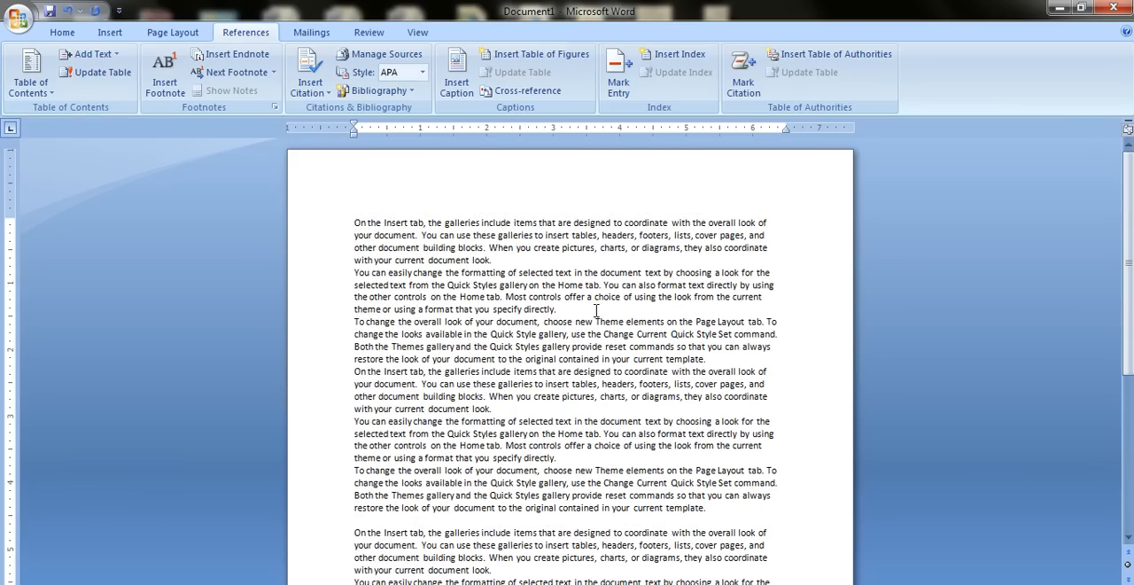
pyautogui.keyDown('ctrl'); pyautogui.scroll(3, 487, 272); pyautogui.keyUp('ctrl')
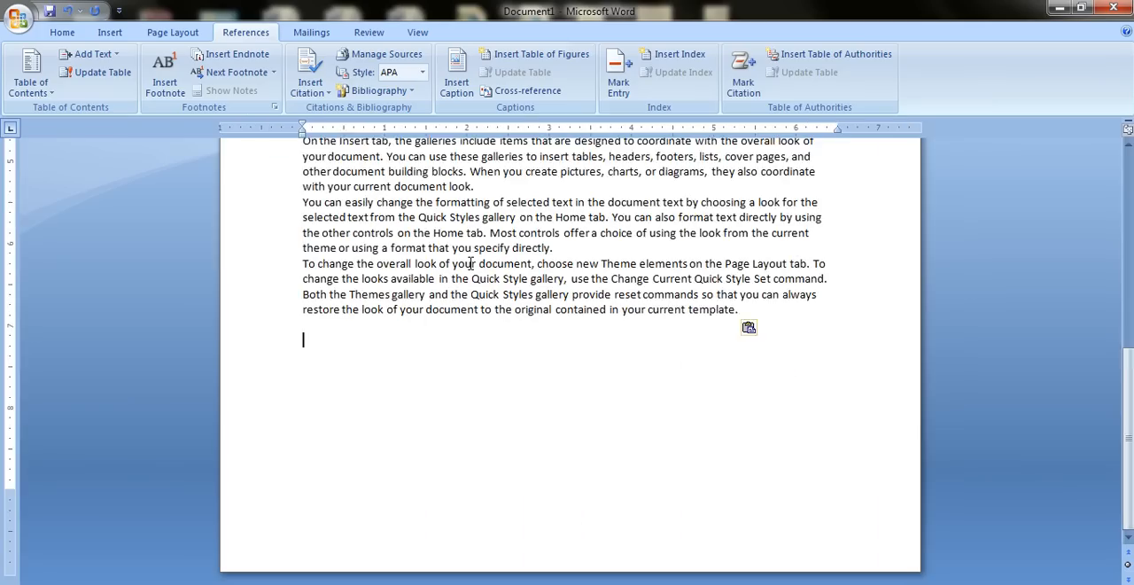
pyautogui.scroll(5, 524, 335)
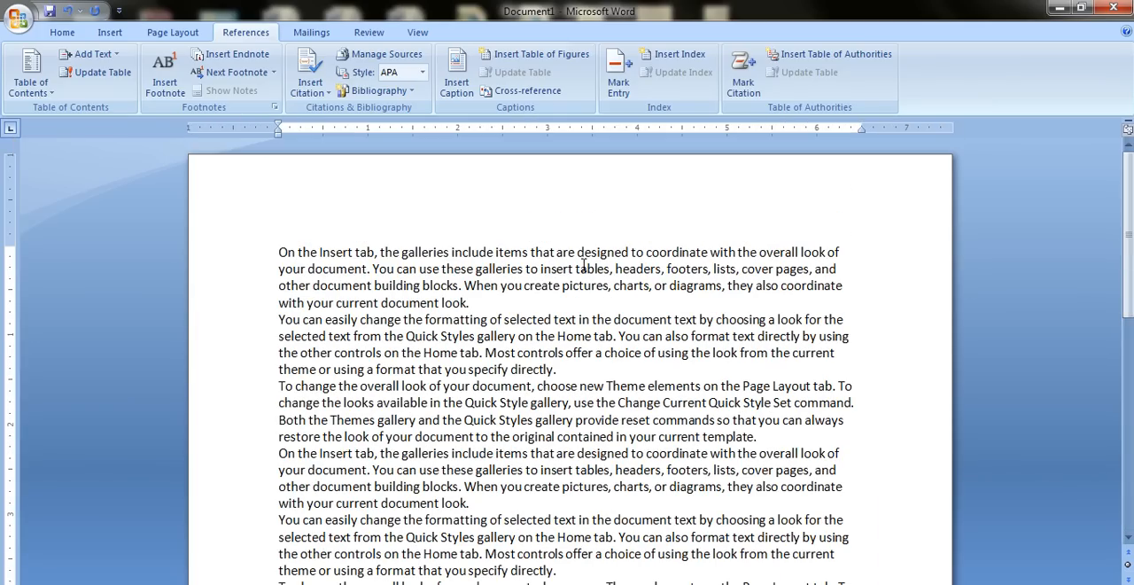
# Mark the word "designed" in the first paragraph as an index entry for the current page.
pyautogui.moveTo(578, 259); pyautogui.dragTo(633, 263)
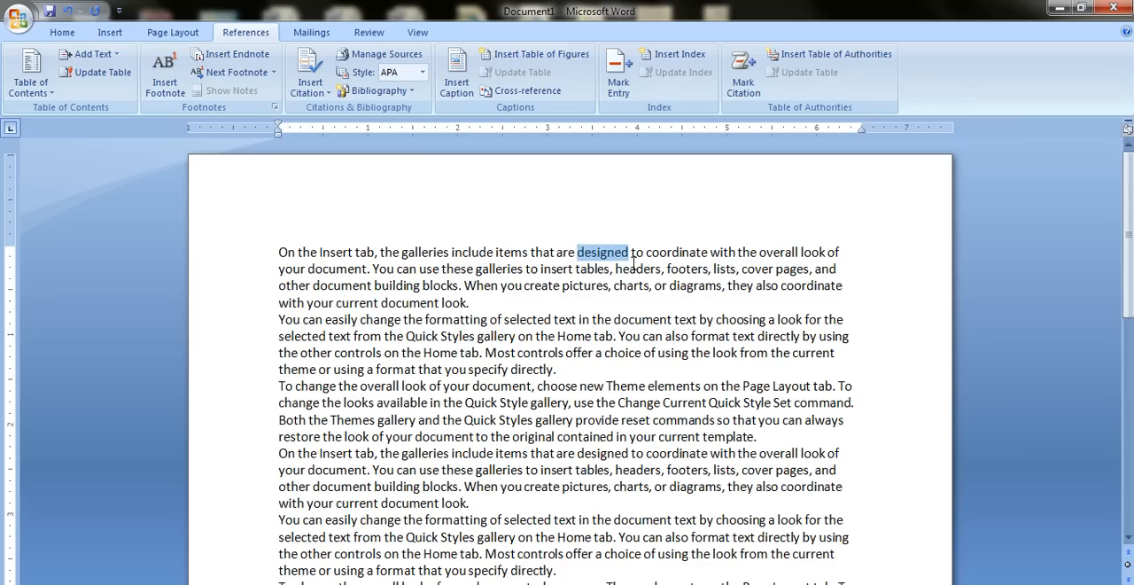
pyautogui.click(620, 87)
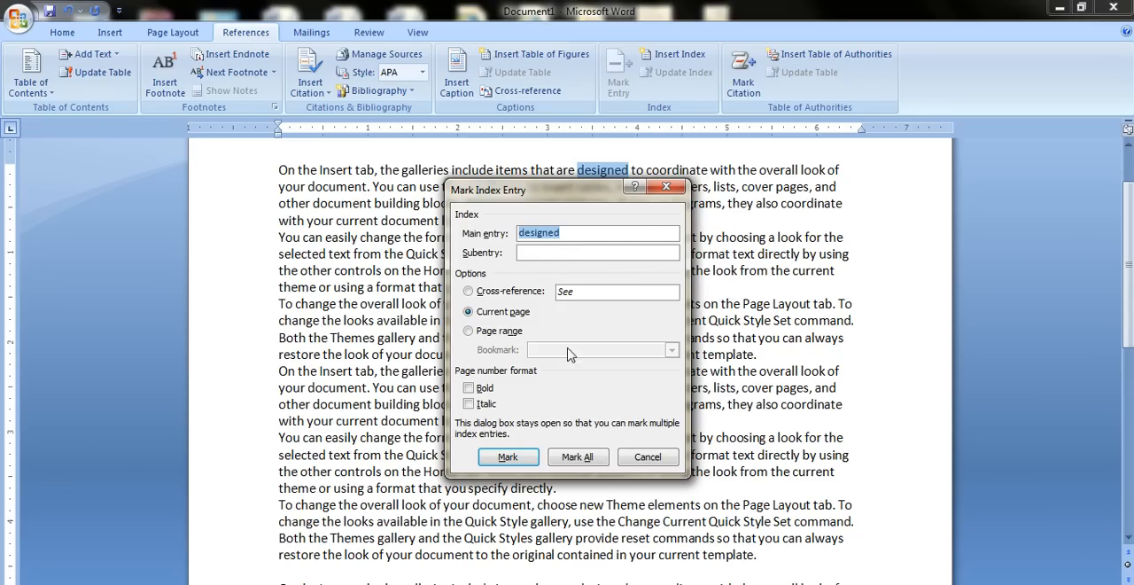
pyautogui.click(535, 459)
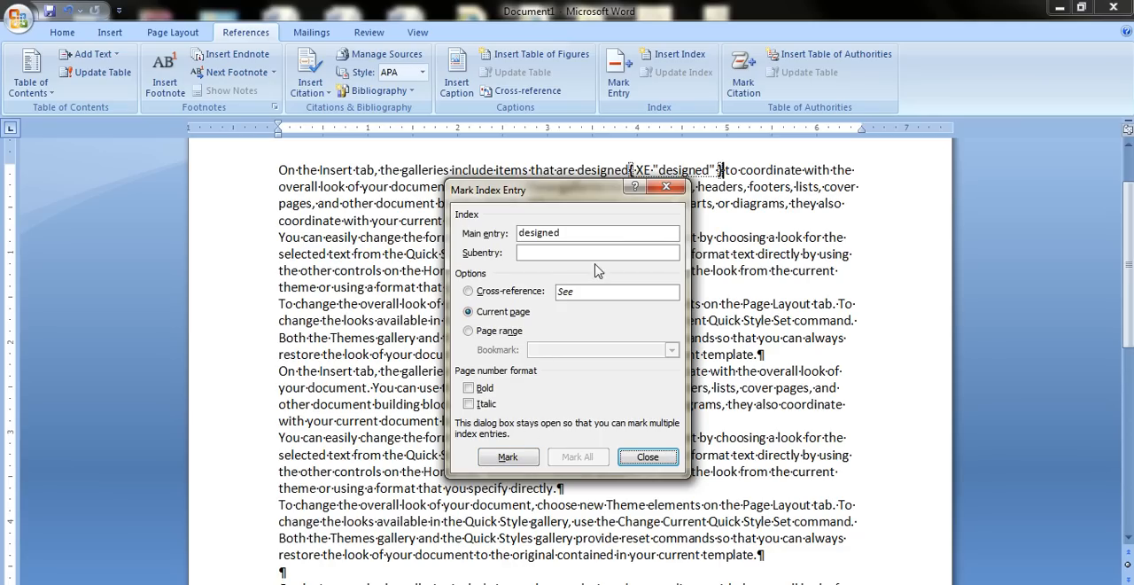
pyautogui.click(646, 459)
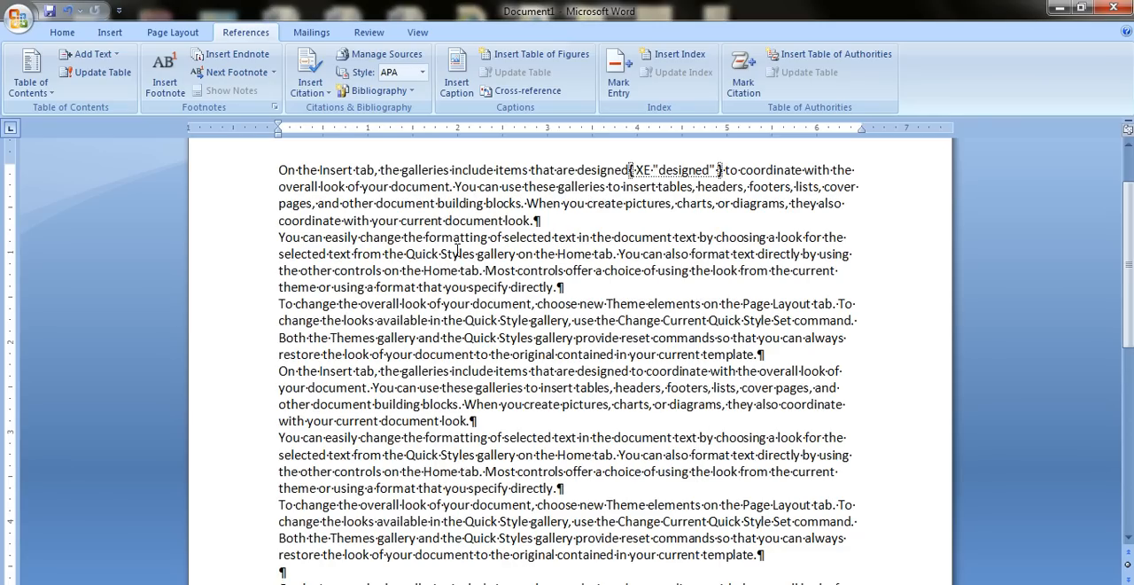
# Mark "ormatting" from the word "formatting" in the second paragraph as a current-page index entry.
pyautogui.moveTo(440, 246); pyautogui.dragTo(487, 244)
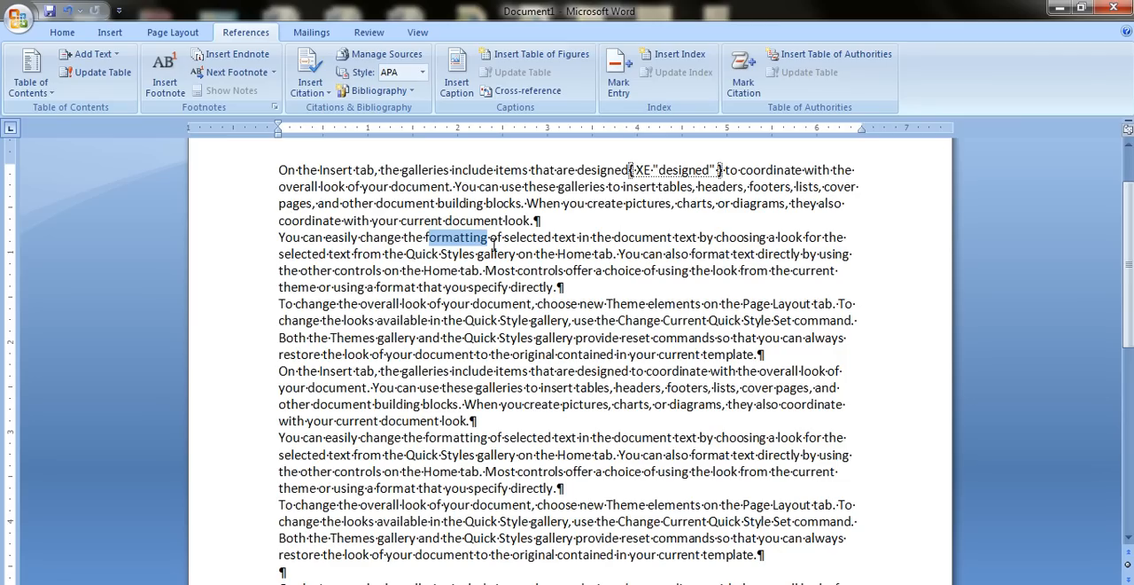
pyautogui.click(627, 83)
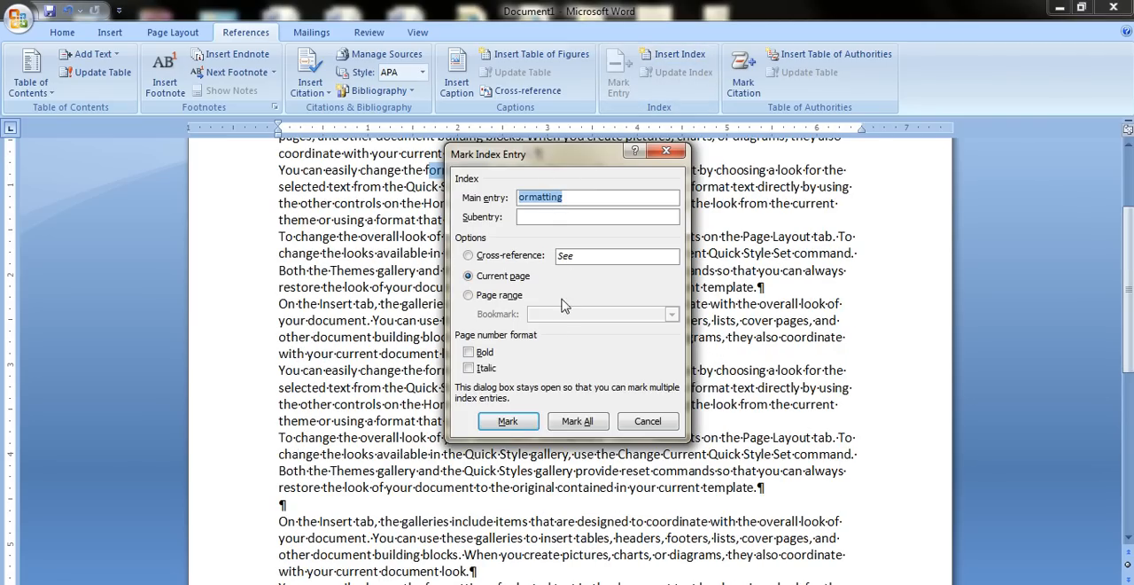
pyautogui.click(507, 422)
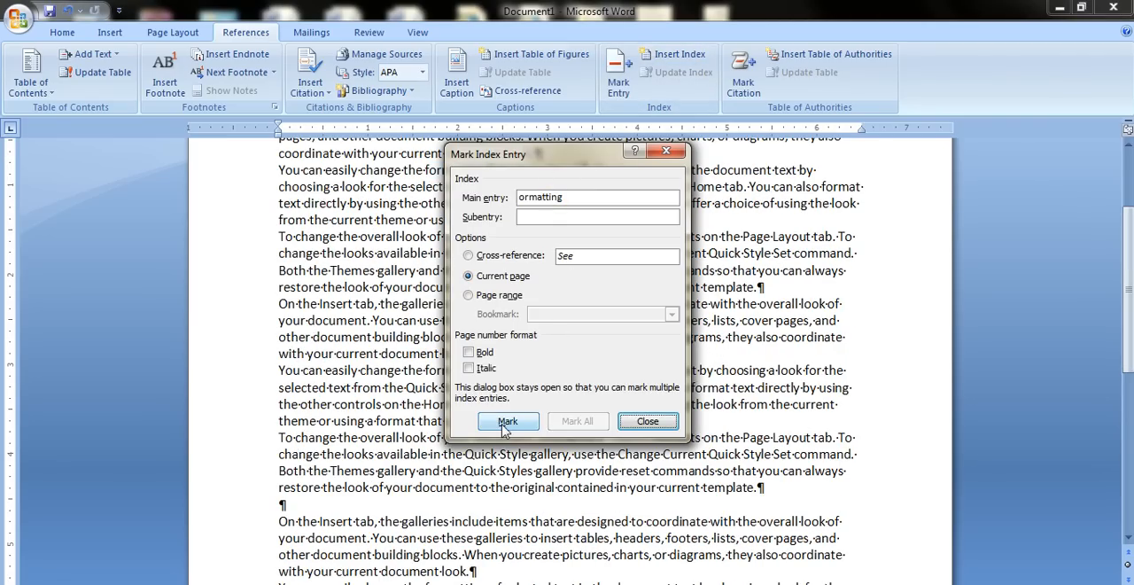
pyautogui.click(645, 422)
# Mark "include items" in the last copy of the "On the Insert tab" paragraph as a current-page index entry.
pyautogui.scroll(-4, 629, 416)
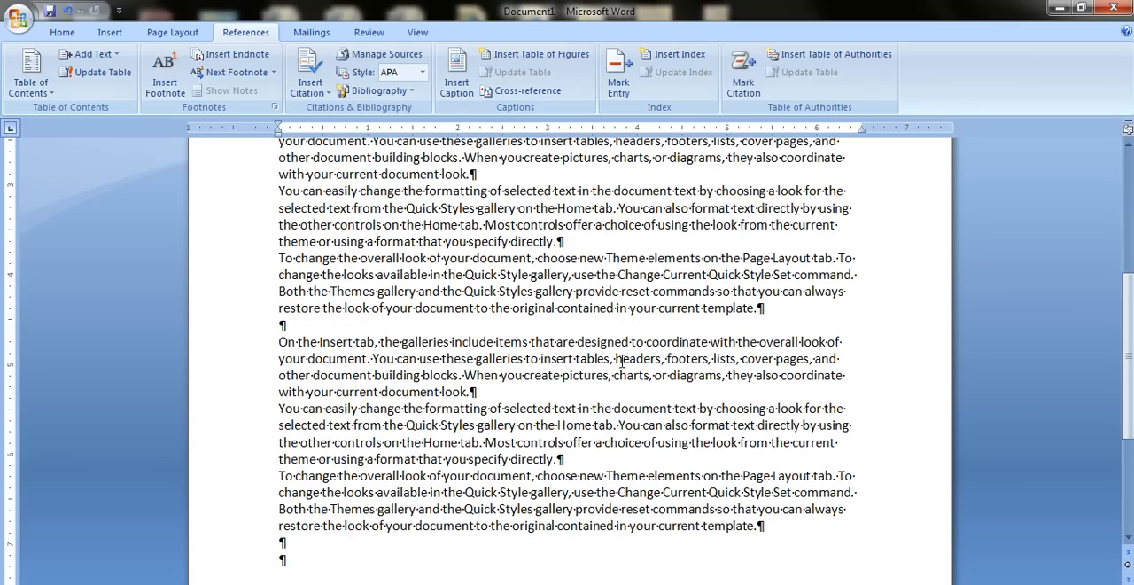
pyautogui.moveTo(634, 351); pyautogui.dragTo(492, 348)
pyautogui.click(619, 72)
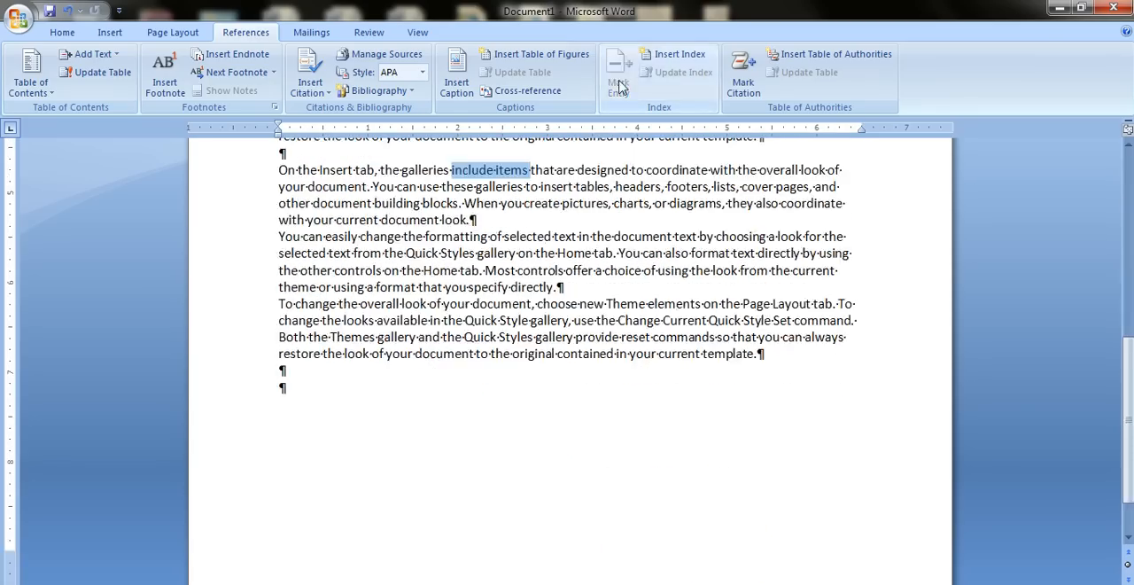
pyautogui.click(525, 463)
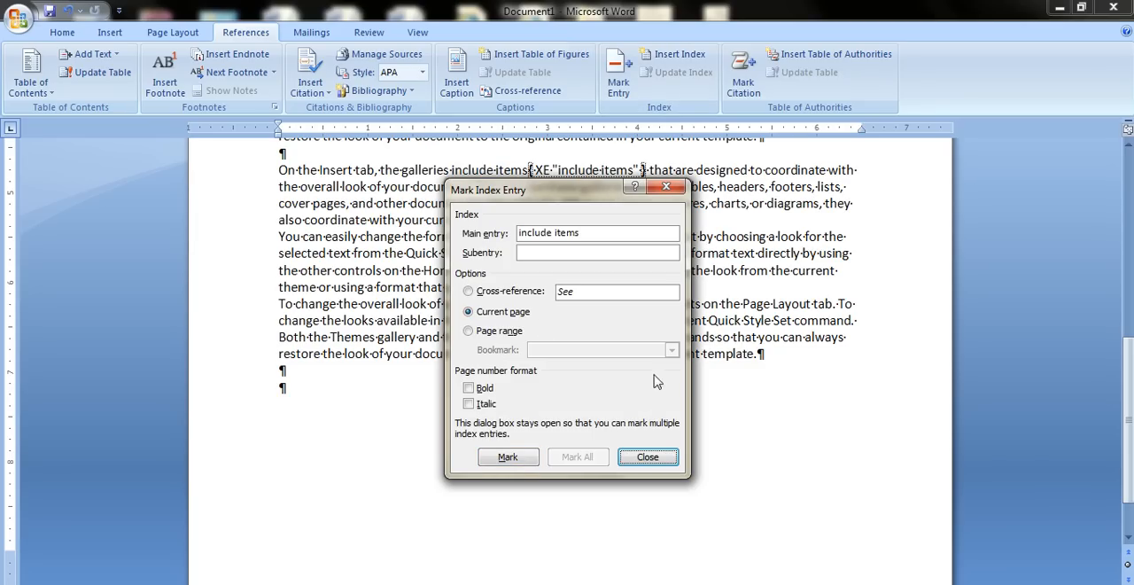
pyautogui.click(648, 456)
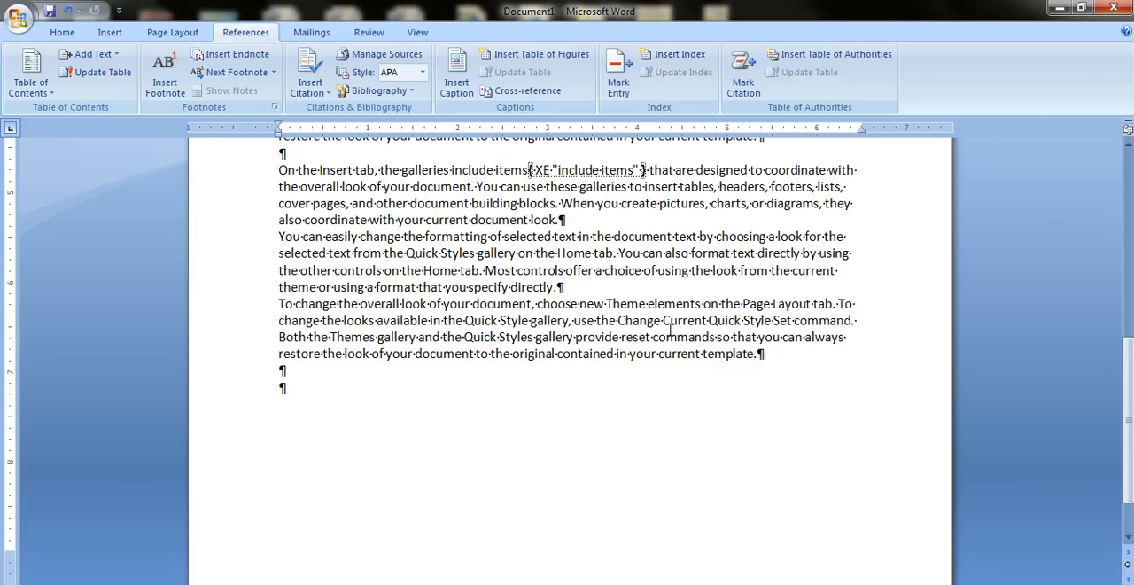
# Mark "the Change" in the document's last paragraph as an index entry for the current page.
pyautogui.moveTo(662, 321); pyautogui.dragTo(597, 321)
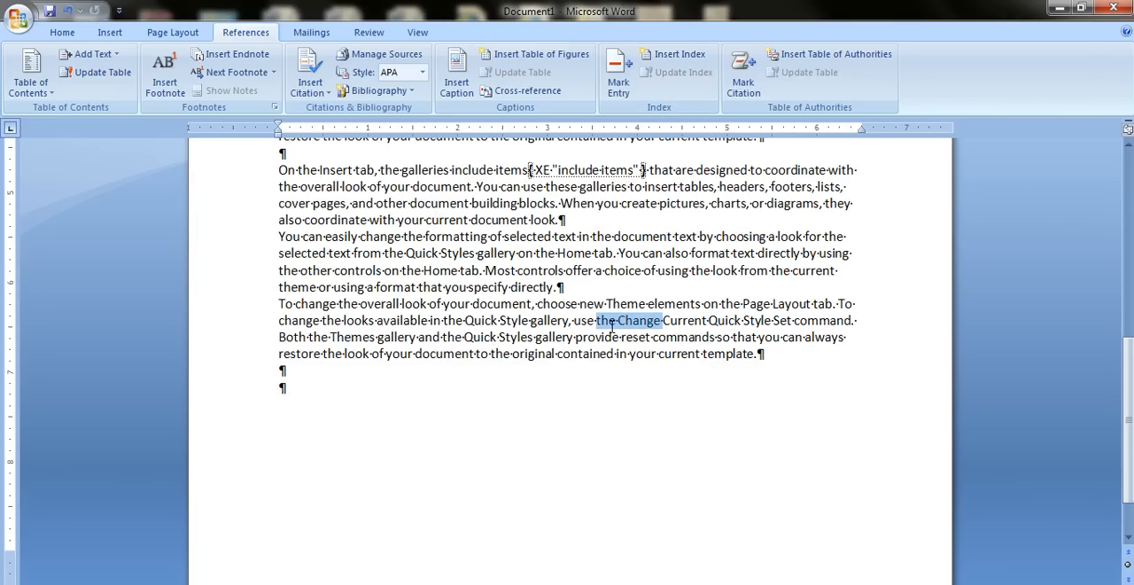
pyautogui.click(619, 84)
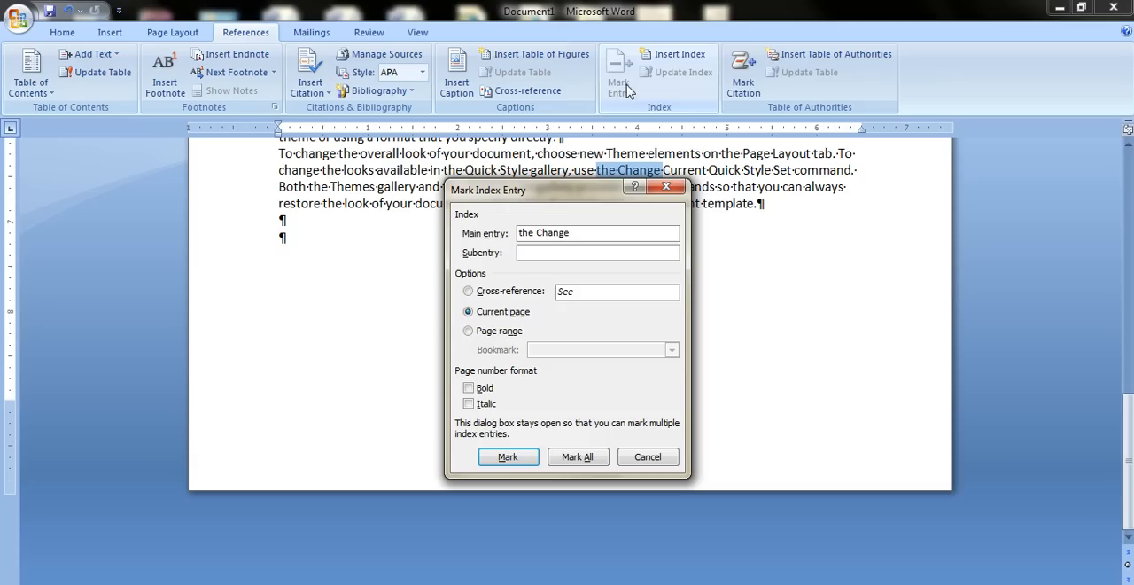
pyautogui.click(511, 457)
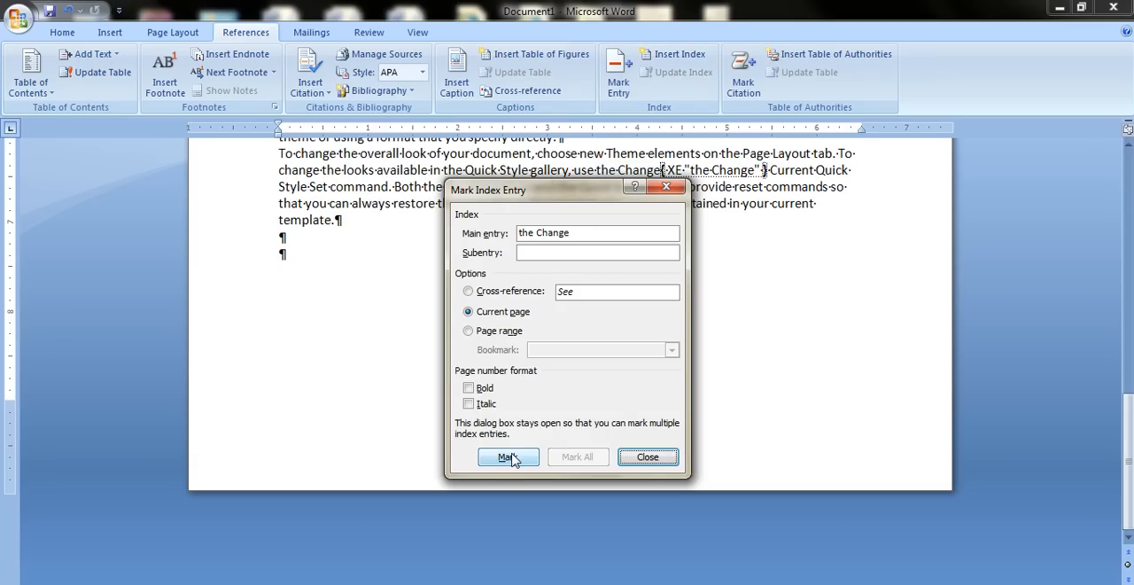
pyautogui.click(648, 457)
# Turn off the display option Show all formatting marks in Word Options.
pyautogui.scroll(3, 354, 369)
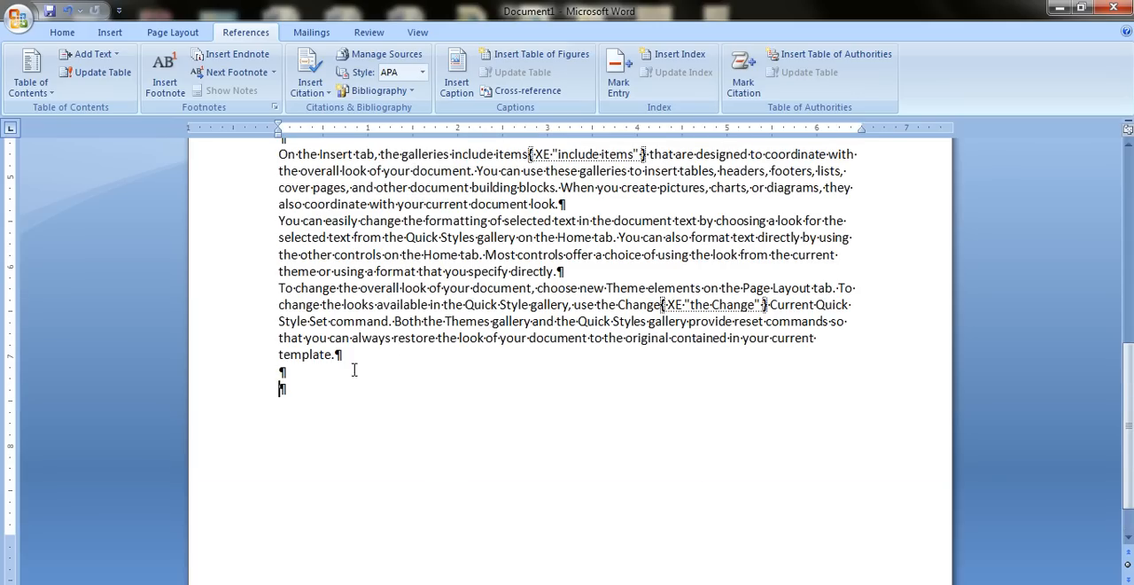
pyautogui.scroll(10, 573, 265)
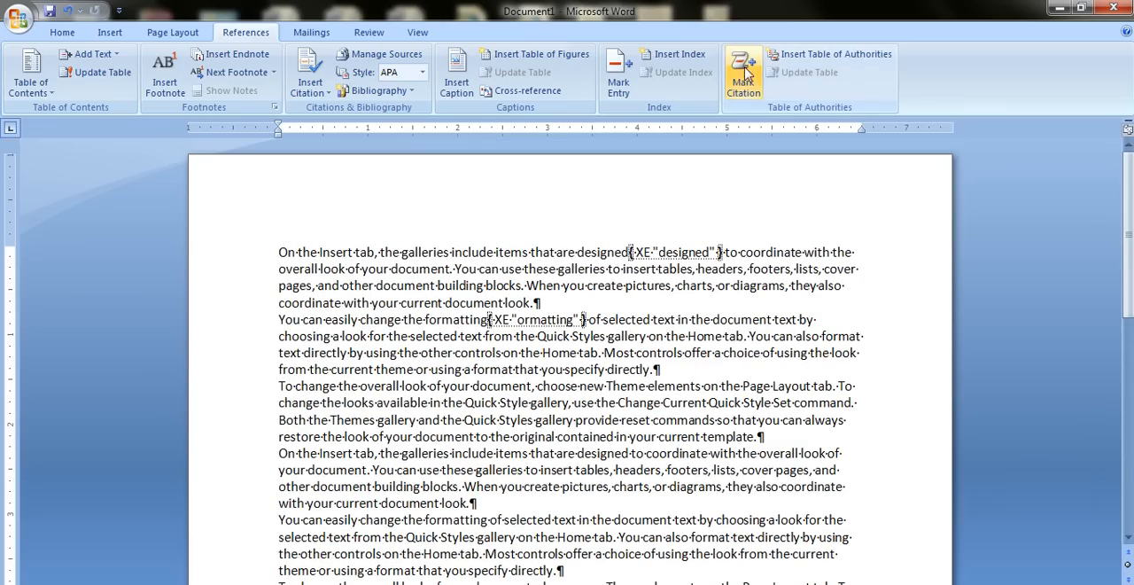
pyautogui.rightClick(737, 37)
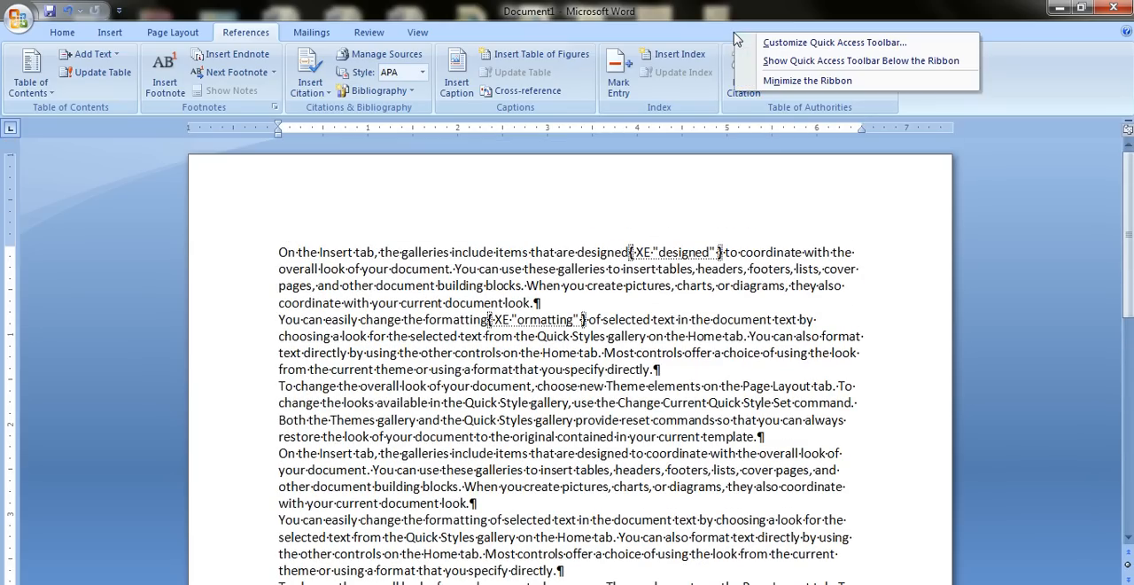
pyautogui.click(823, 51)
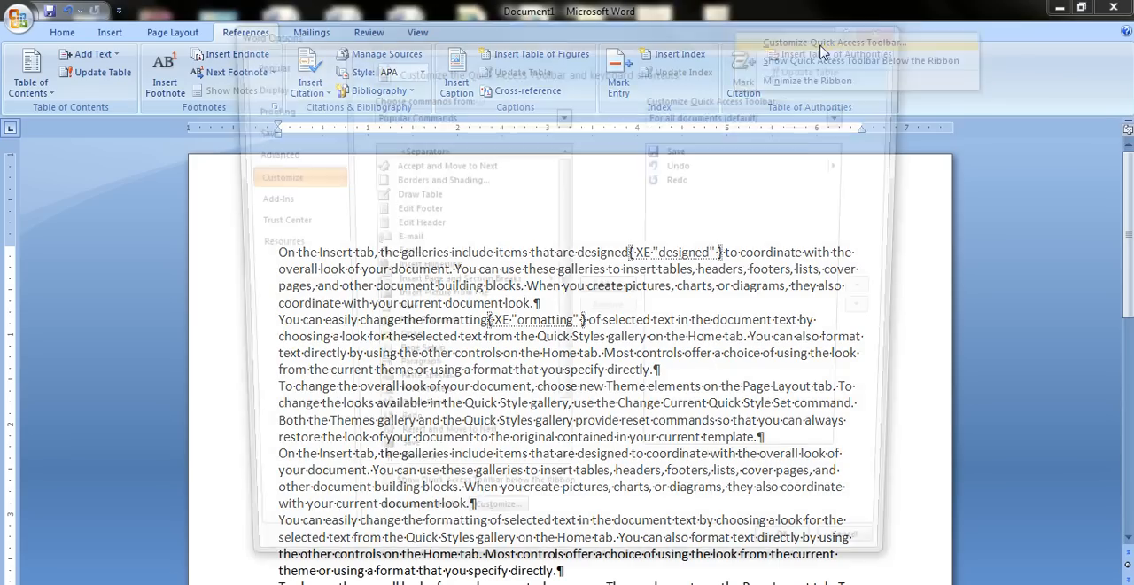
pyautogui.click(294, 84)
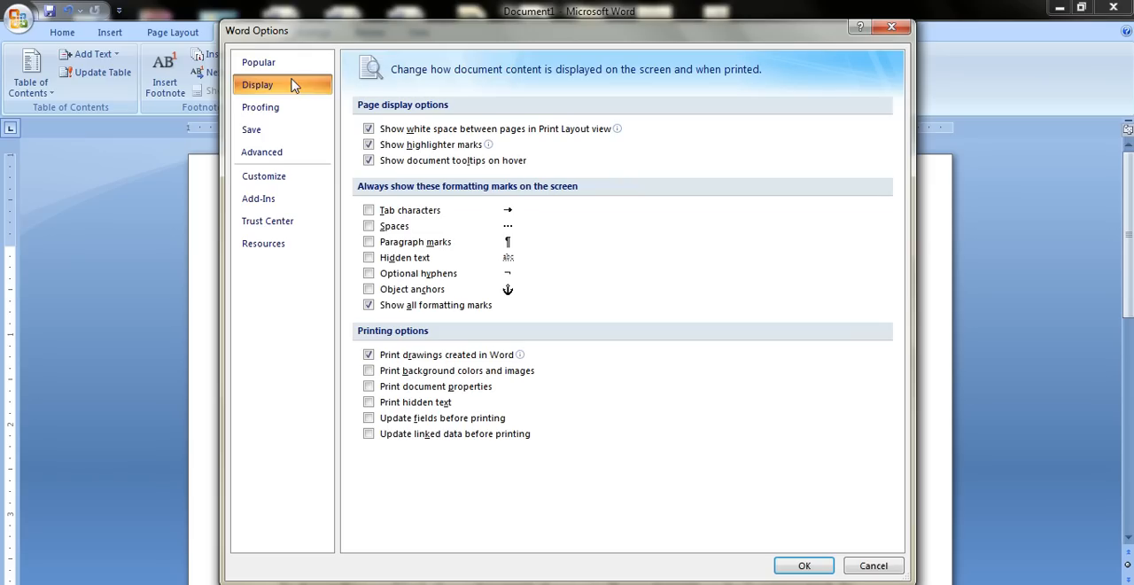
pyautogui.click(385, 310)
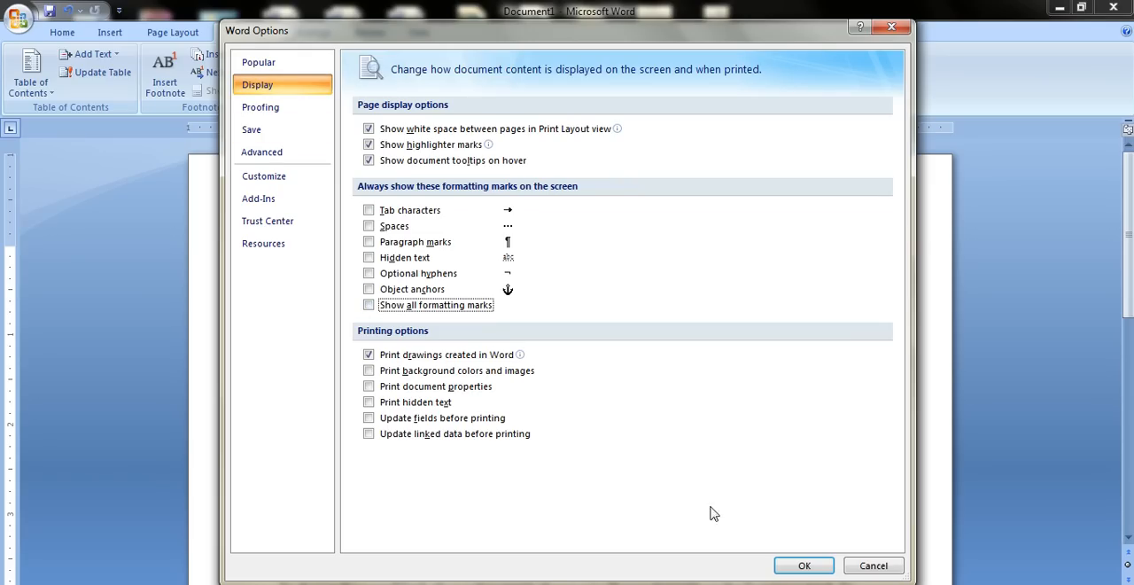
pyautogui.click(817, 567)
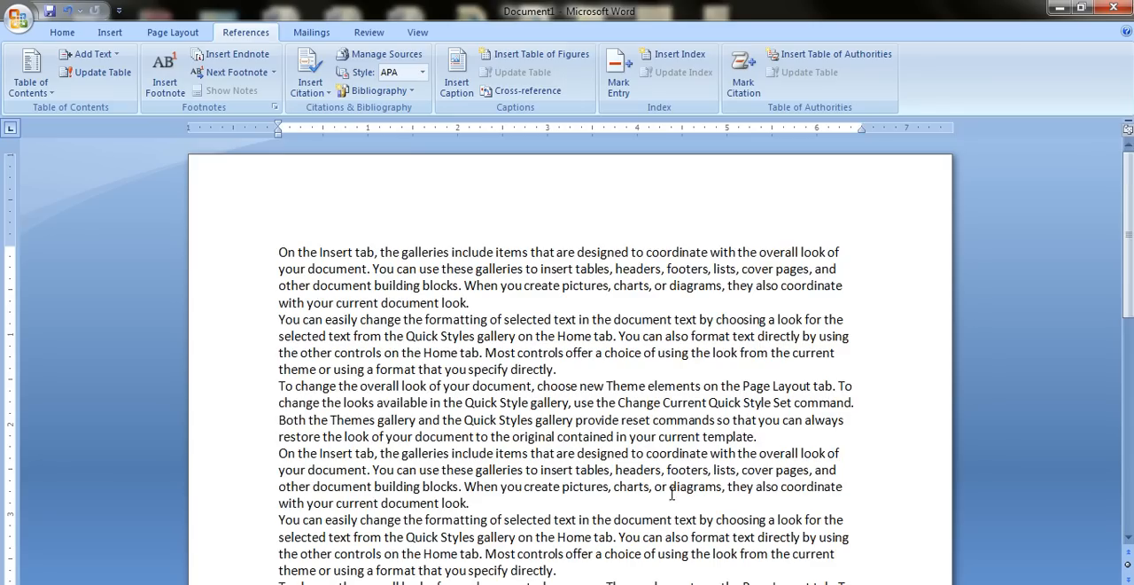
# Insert a Run-in type index with 2 columns and the From template format below the last paragraph.
pyautogui.scroll(-15, 522, 367)
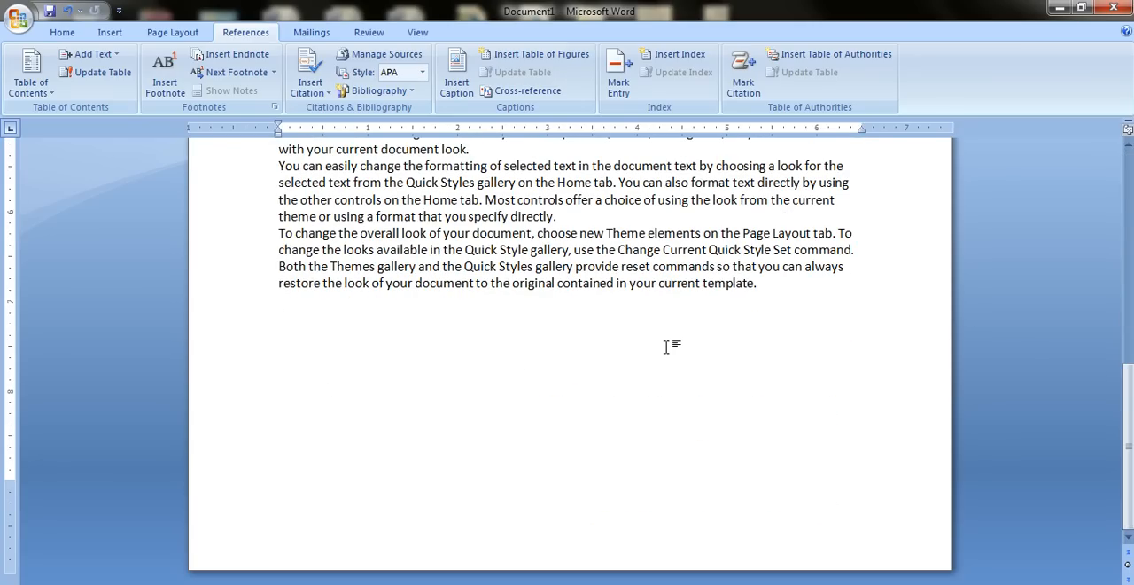
pyautogui.click(675, 55)
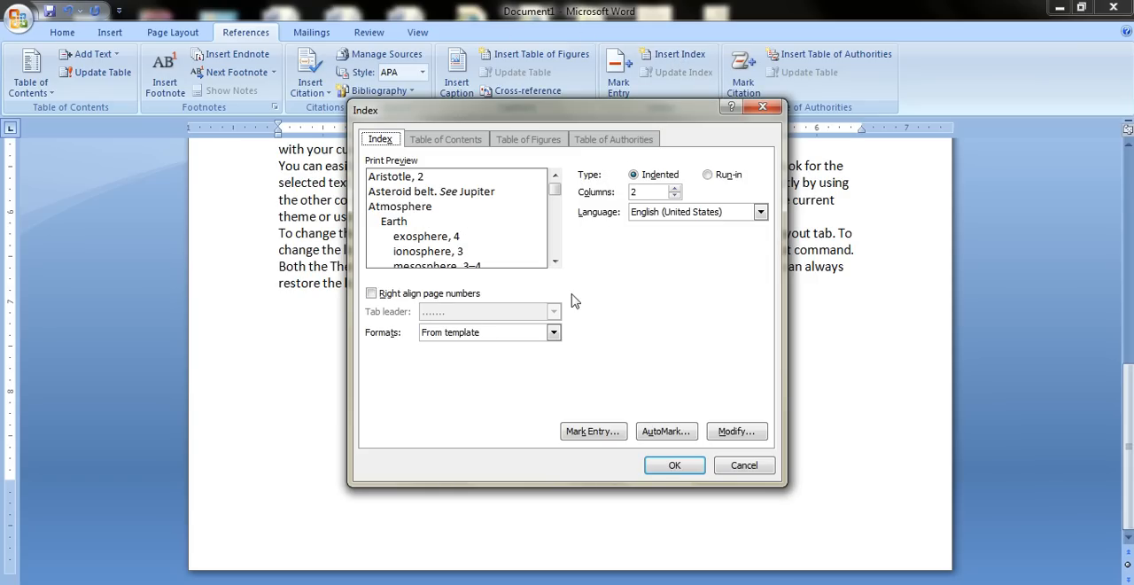
pyautogui.click(708, 175)
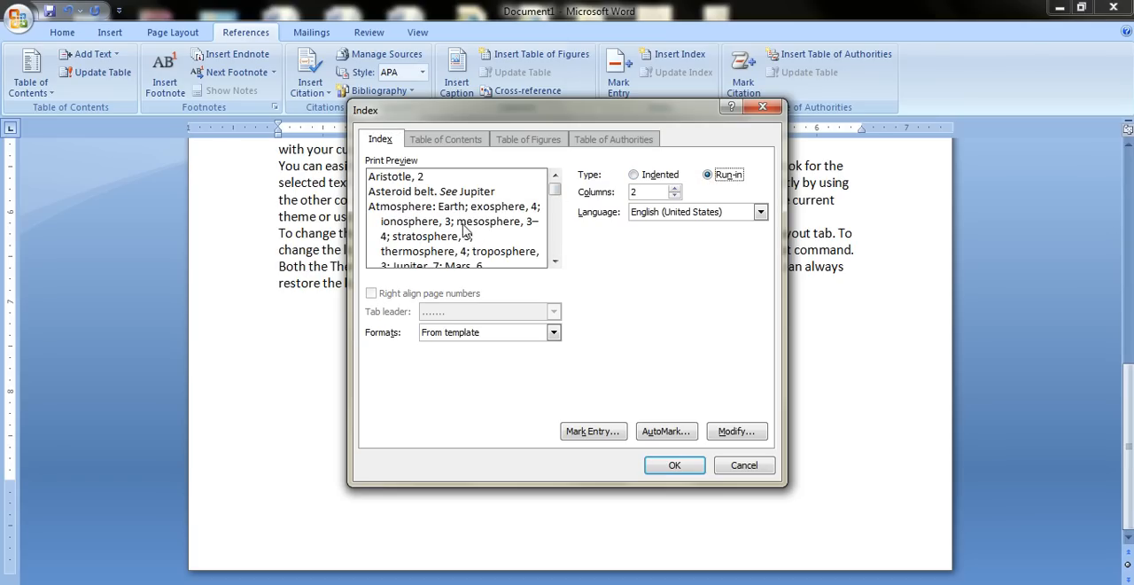
pyautogui.click(633, 174)
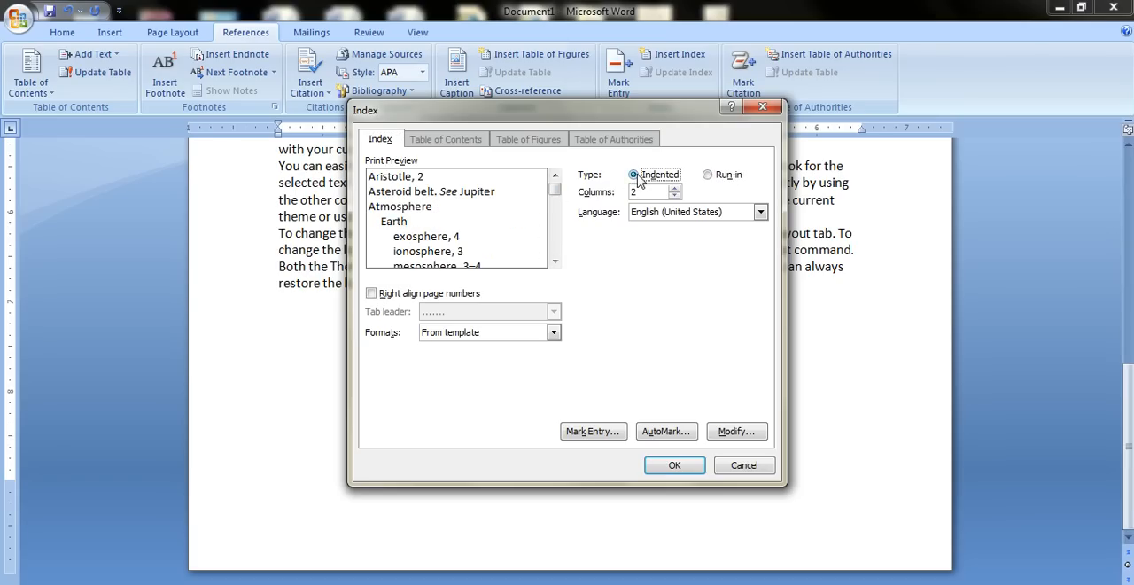
pyautogui.click(716, 177)
pyautogui.click(658, 472)
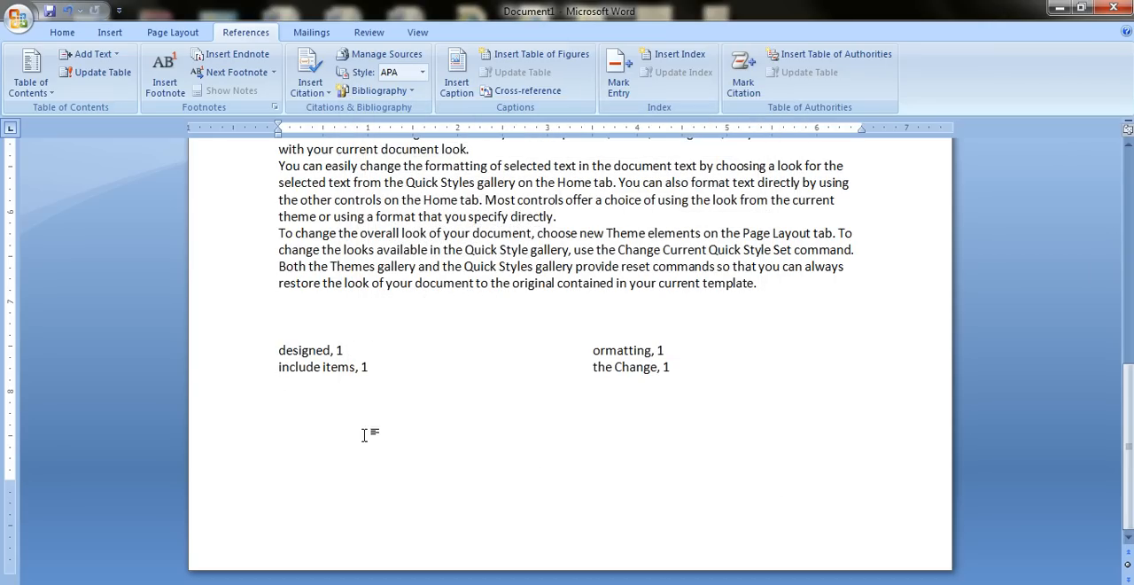
pyautogui.click(334, 356)
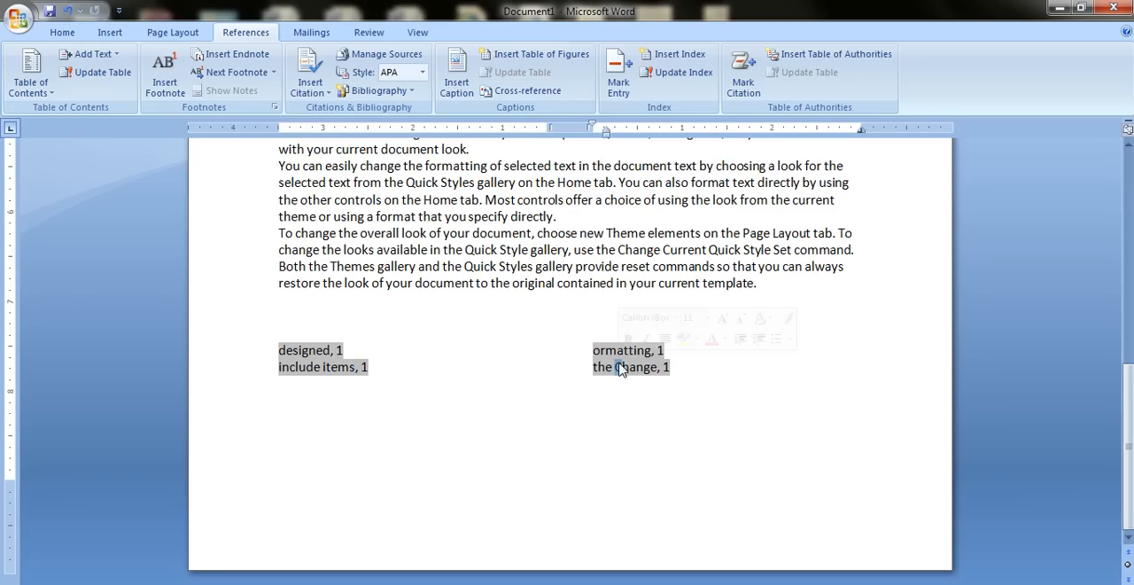
pyautogui.click(654, 400)
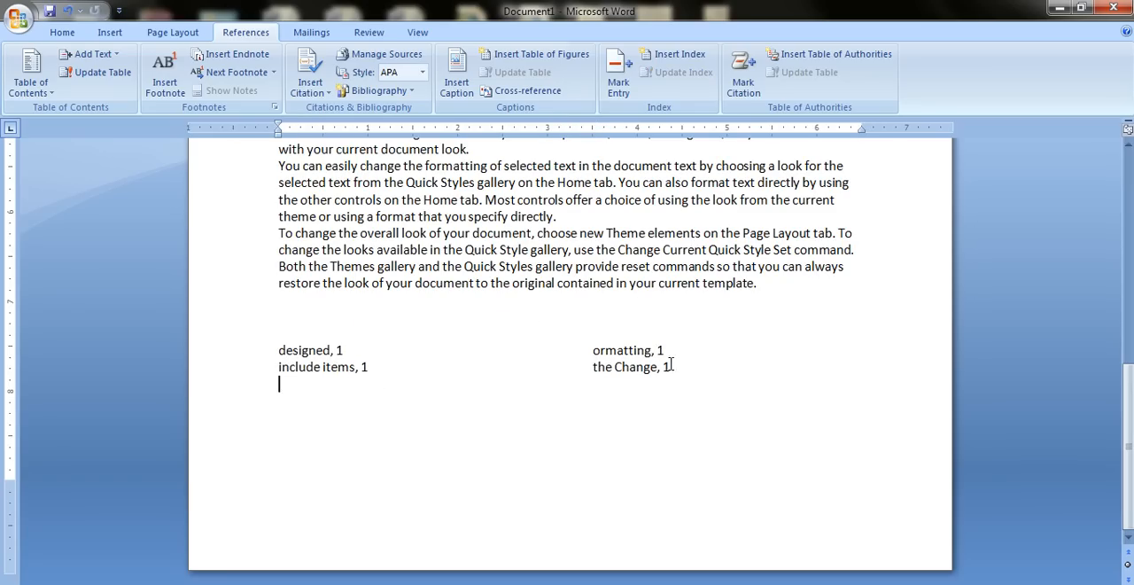
# Mark the word "offer" in the last "You can easily change" paragraph as a current-page index entry.
pyautogui.scroll(2, 575, 298)
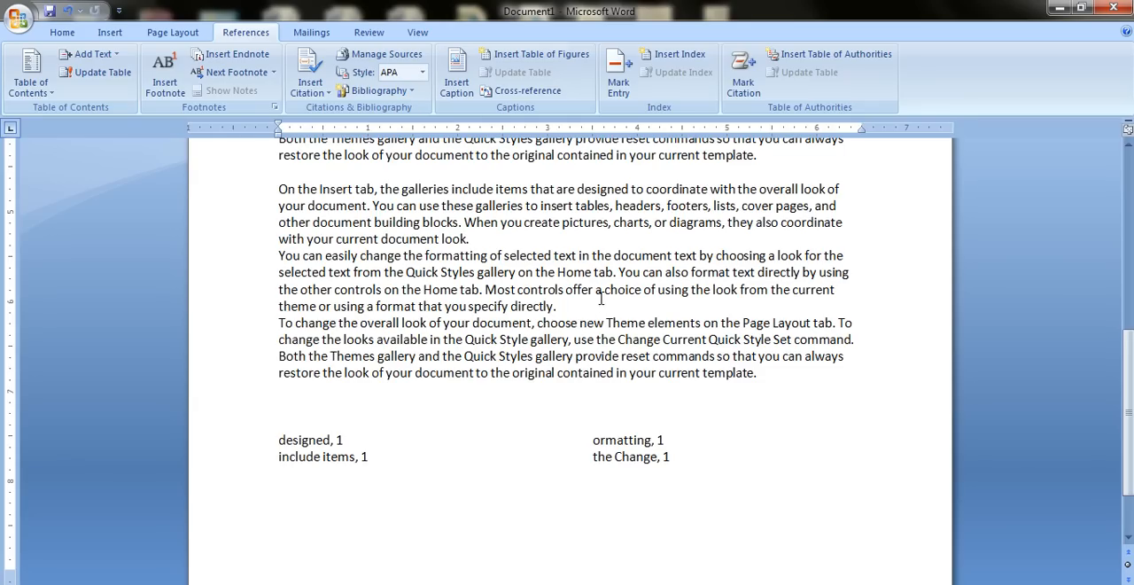
pyautogui.doubleClick(579, 290)
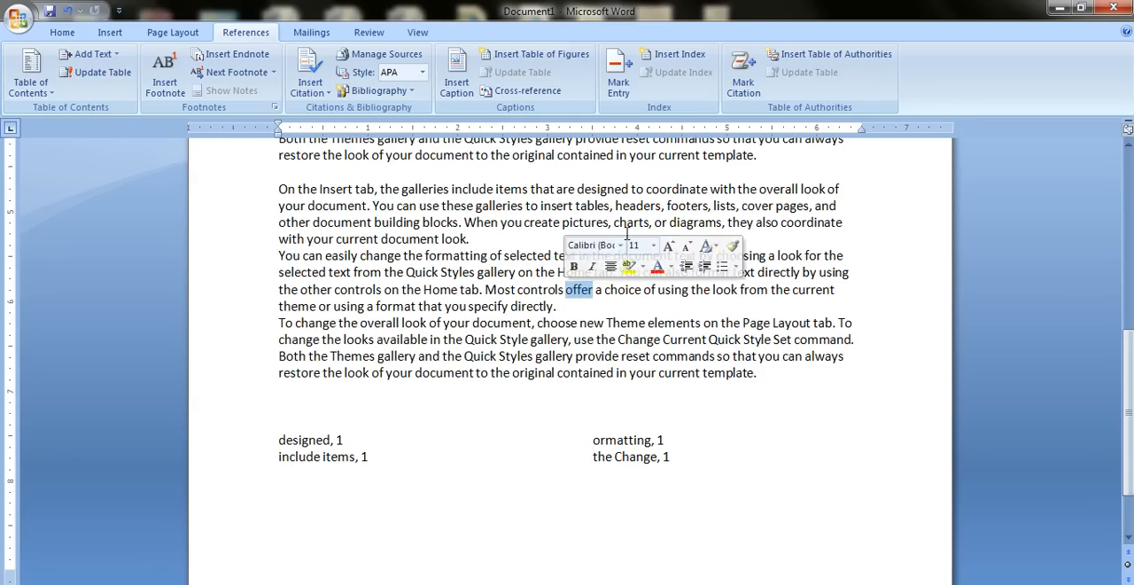
pyautogui.click(619, 76)
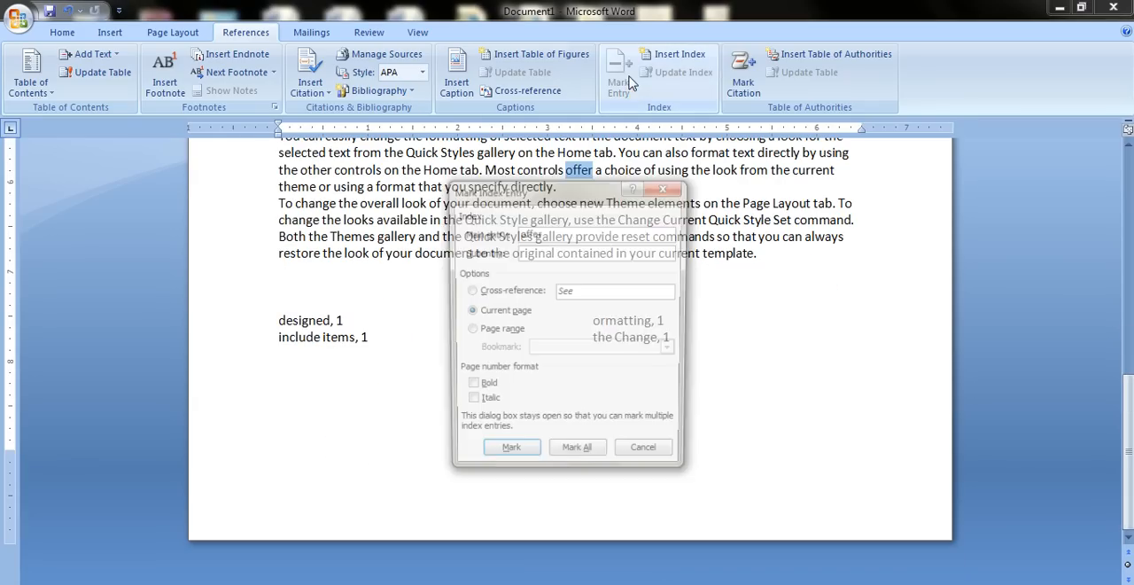
pyautogui.click(508, 457)
pyautogui.click(647, 457)
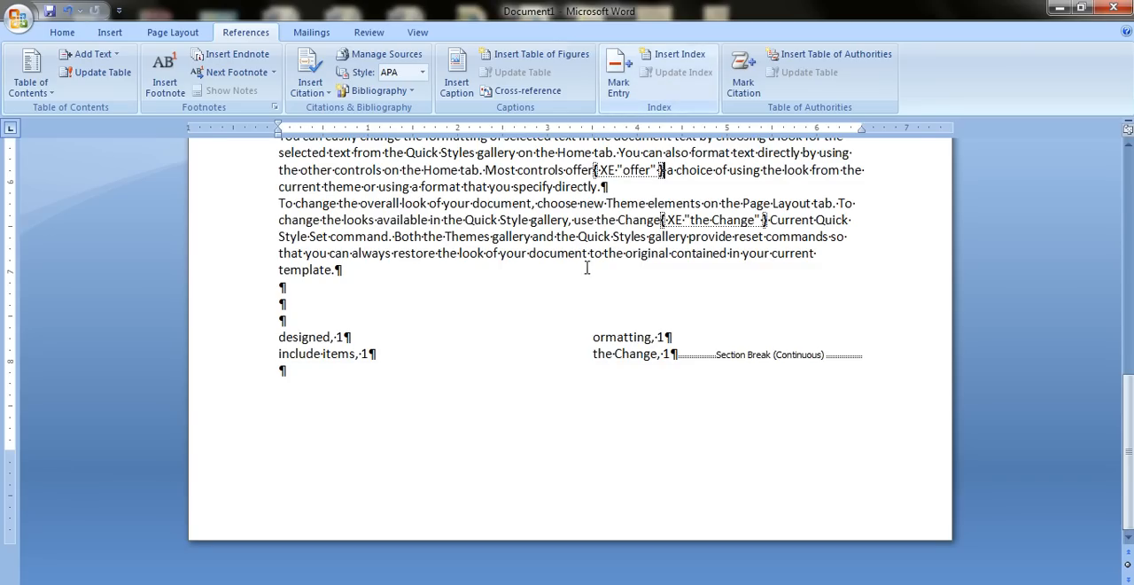
# Update the index at the end of the document to include the newly marked entry "offer".
pyautogui.click(302, 342)
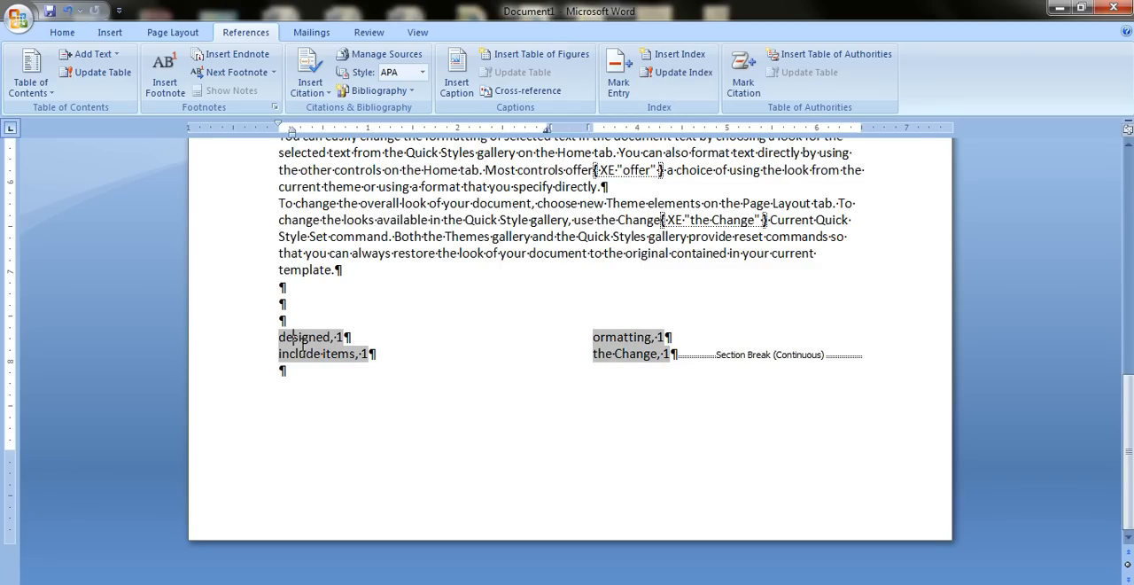
pyautogui.click(679, 71)
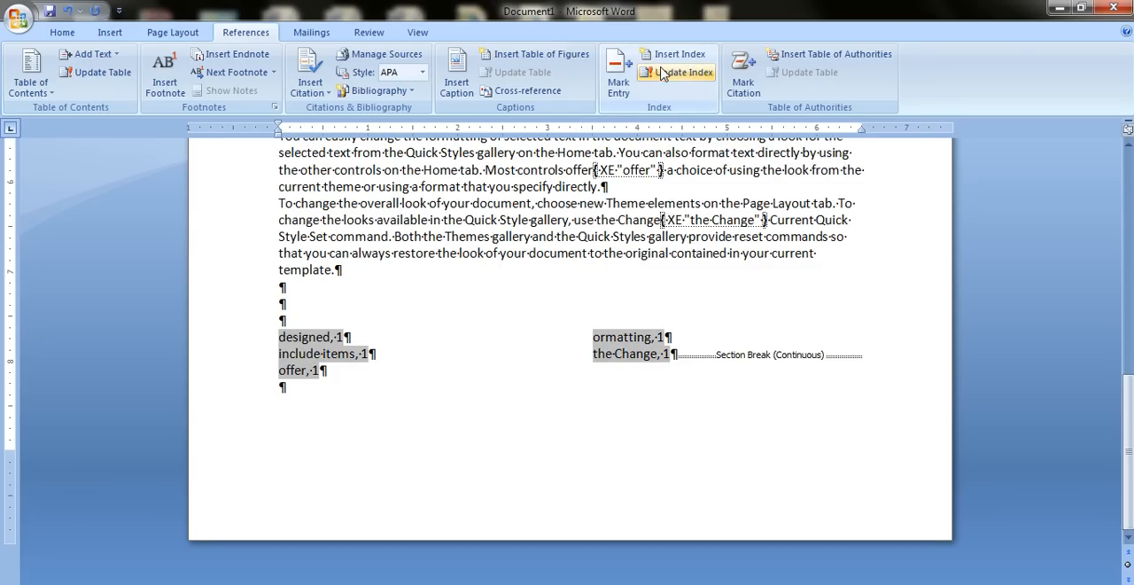
pyautogui.click(456, 380)
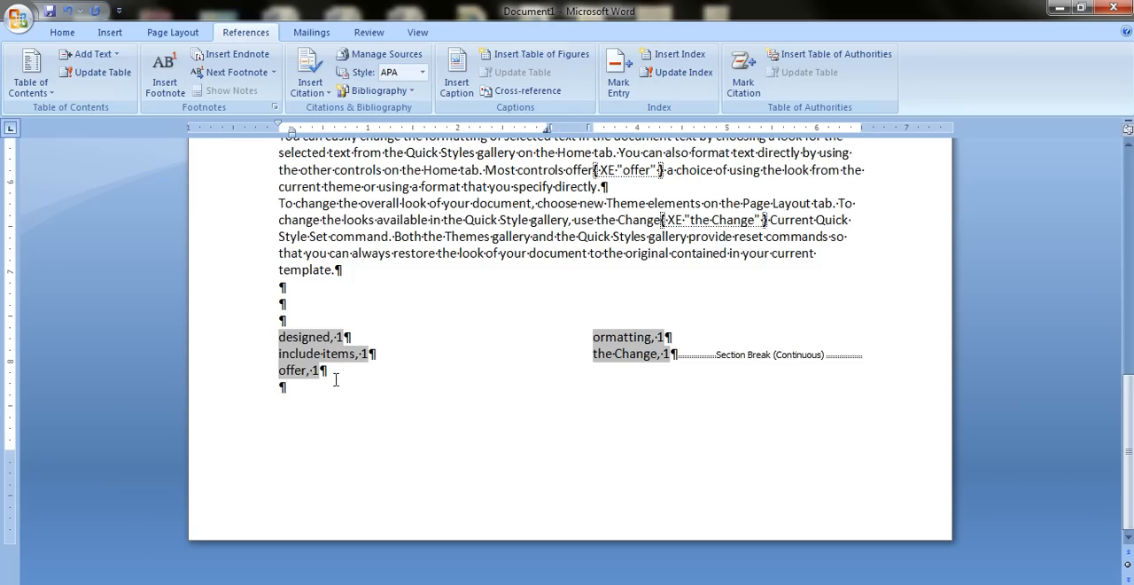